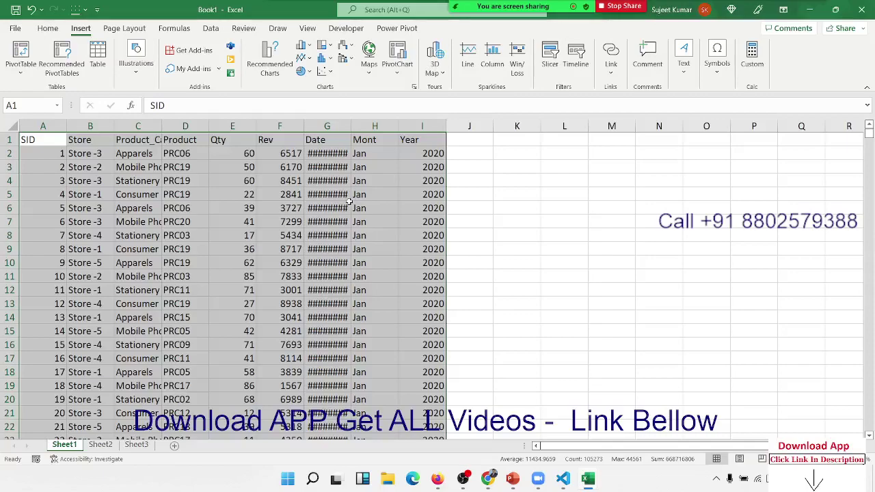
Autofit the Date column so the dates show in full, then view the recent workbooks in the File backstage.
double_click(353, 126)
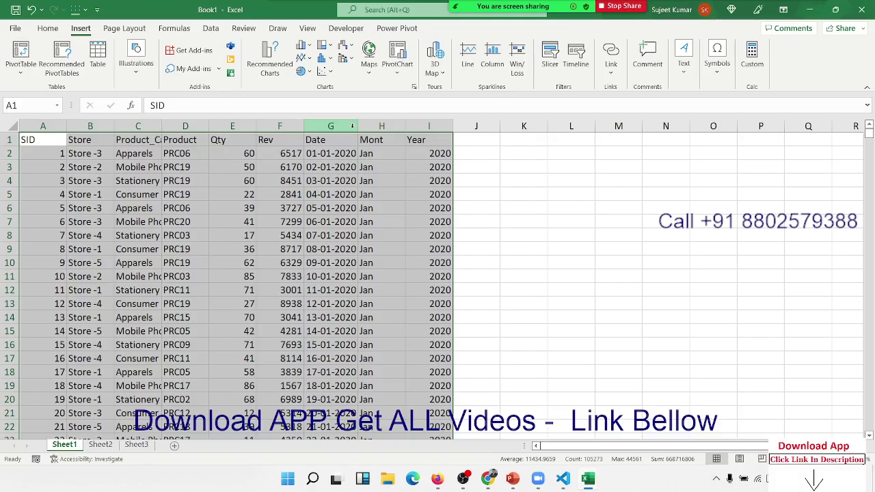
left_click(17, 29)
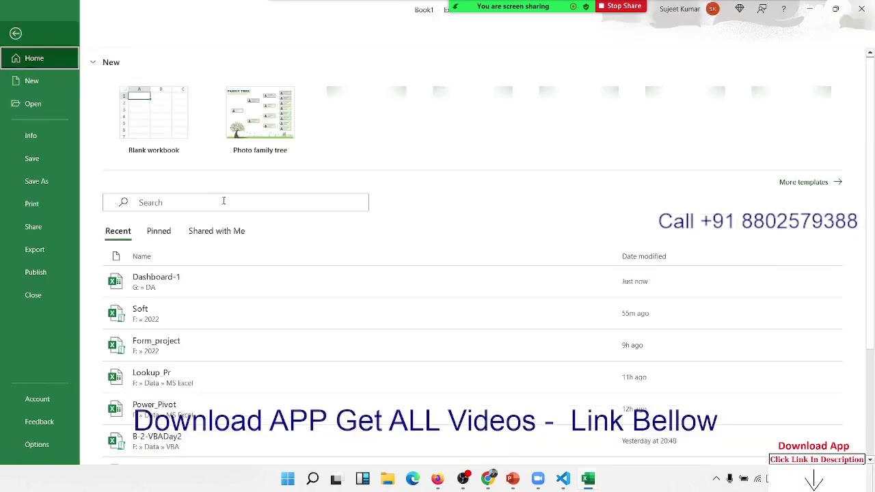
Open the DA-Sales workbook from the Recent list and scroll through its Dashboard.
scroll(222, 305, "down", 2)
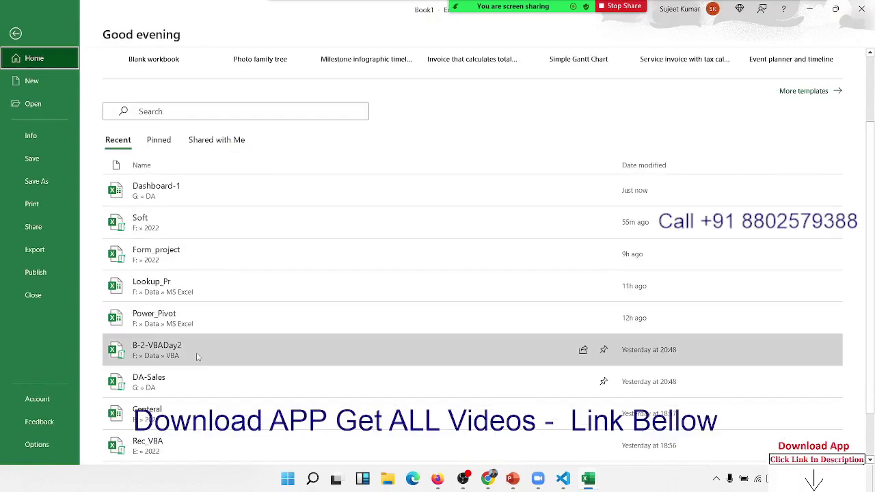
scroll(208, 311, "down", 2)
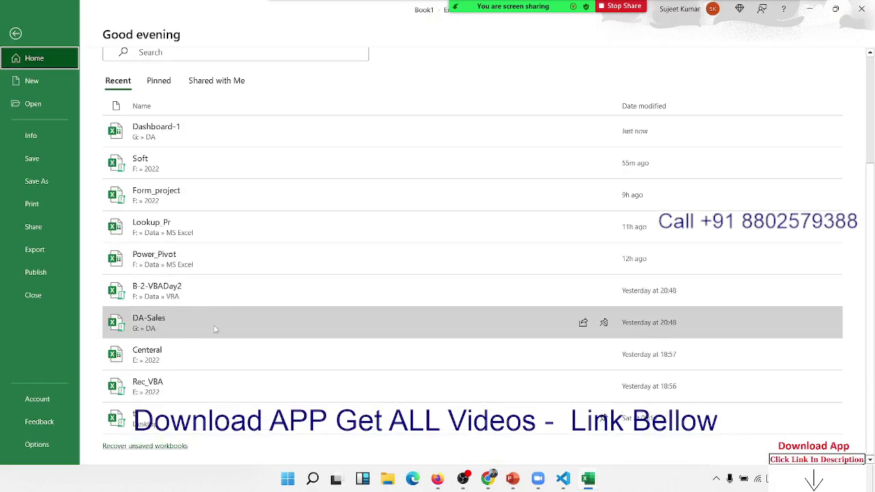
left_click(192, 337)
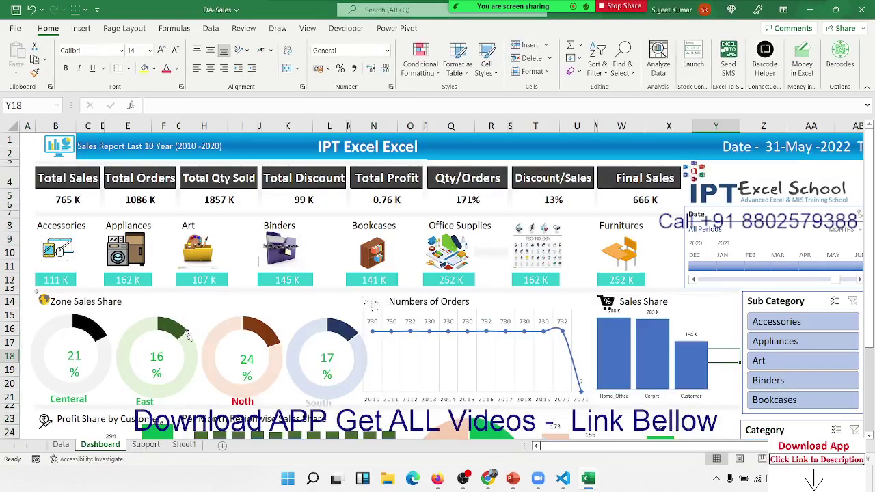
scroll(532, 308, "down", 2)
scroll(532, 308, "down", 5)
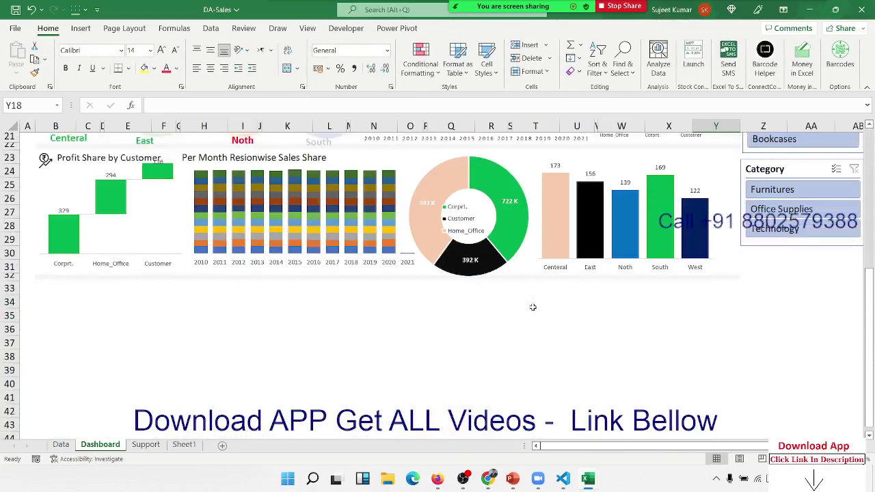
scroll(532, 307, "up", 7)
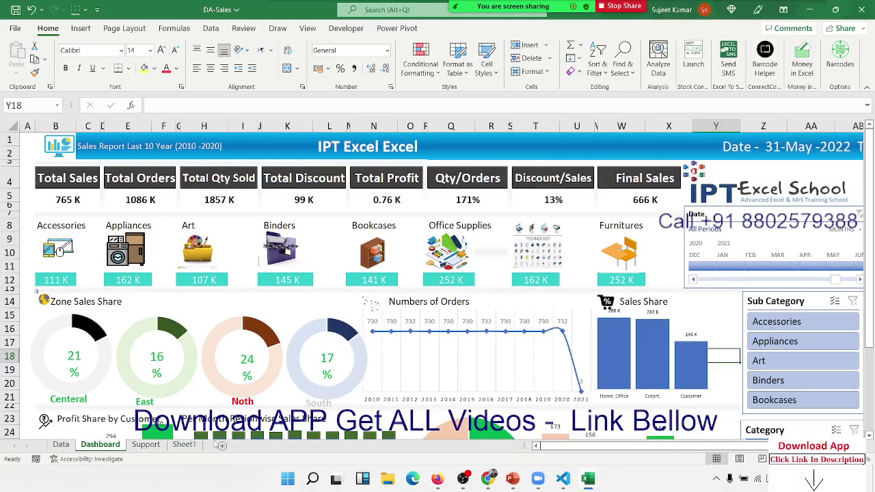
Check the Technology sales and total quantity figures in the Support sheet's pivot tables.
left_click(146, 444)
left_click(139, 276)
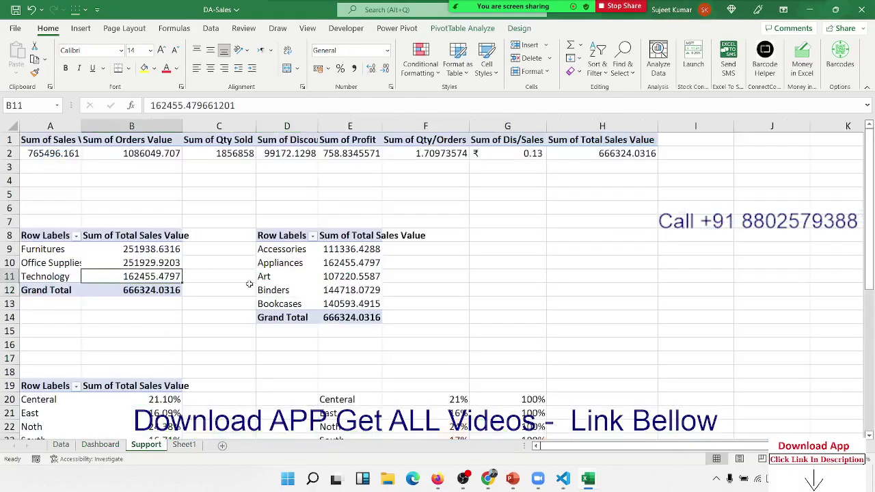
left_click(248, 287)
left_click(238, 155)
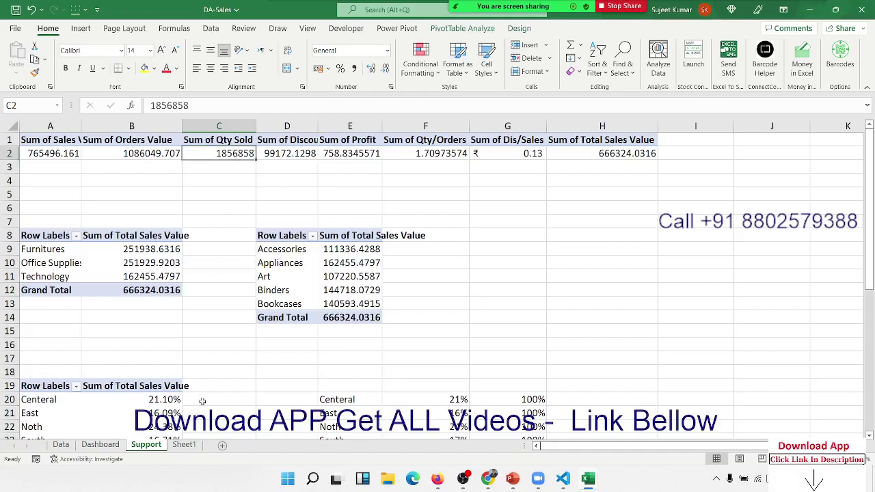
Review the Dashboard's headline KPI row, then close DA-Sales to return to Book1.
left_click(101, 446)
left_click_drag(95, 205, 634, 199)
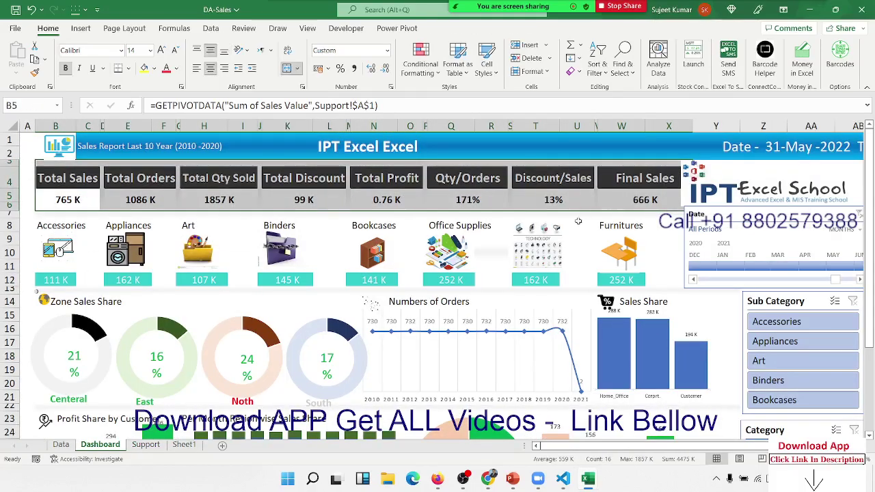
scroll(544, 260, "down", 4)
scroll(543, 261, "down", 3)
scroll(543, 260, "up", 1)
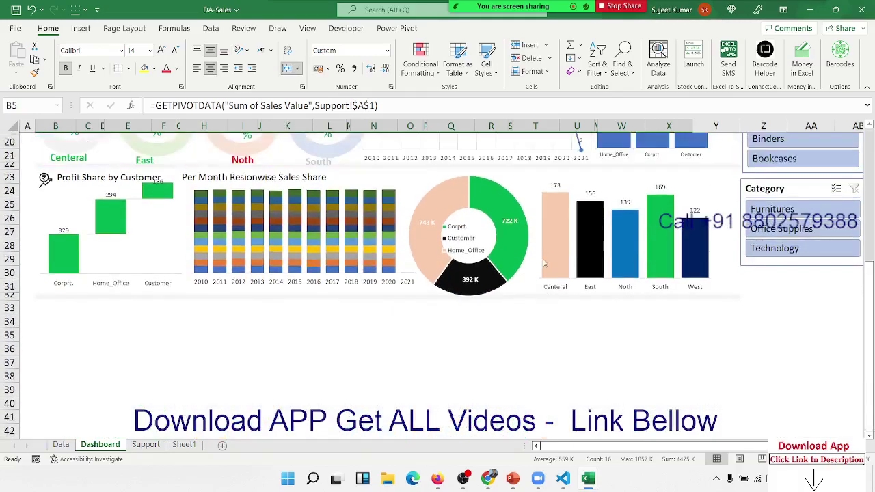
scroll(543, 260, "up", 6)
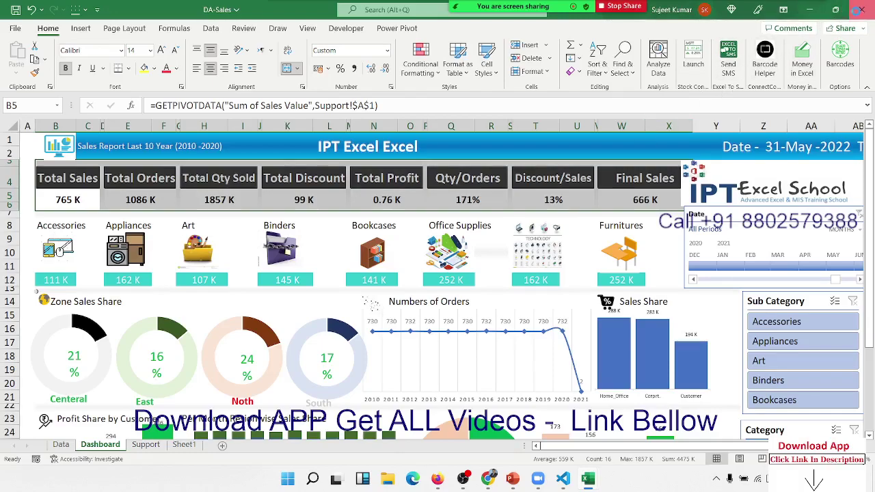
left_click(858, 9)
left_click(280, 208)
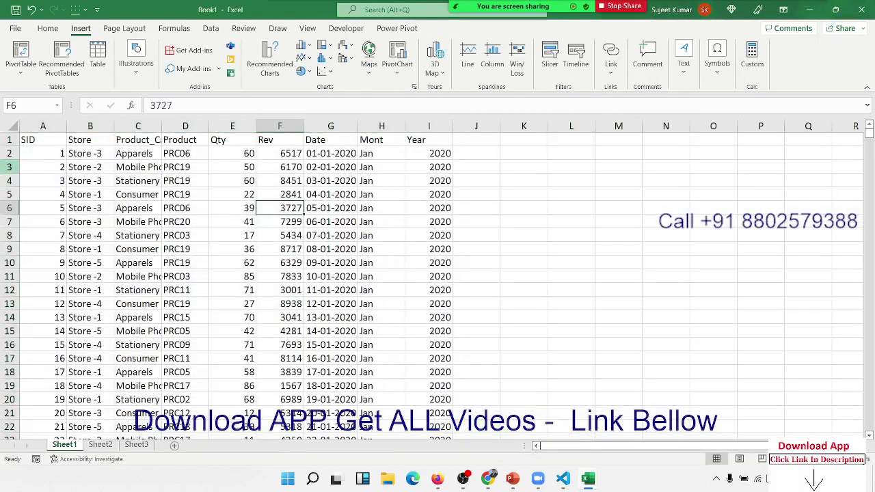
Select the Mont and Year columns down to the last record and clear them.
left_click(36, 140)
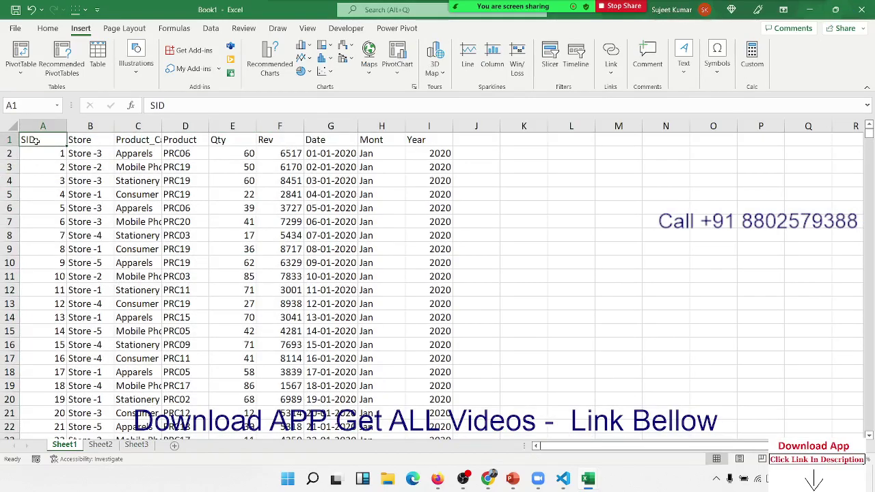
key("ctrl+Right")
key("ctrl+Left")
key("Right")
key("Right")
key("Right")
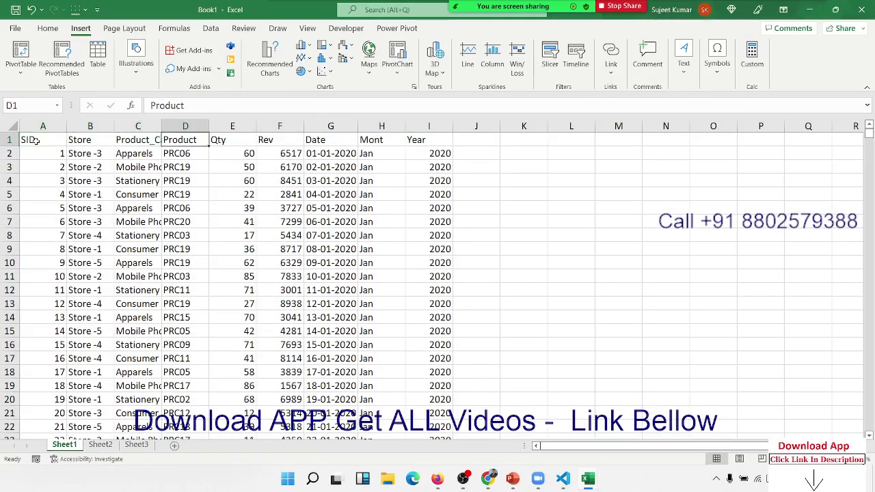
key("Right")
key("Right")
key("Right")
key("ctrl+shift+Down")
key("shift+Right")
key("Delete")
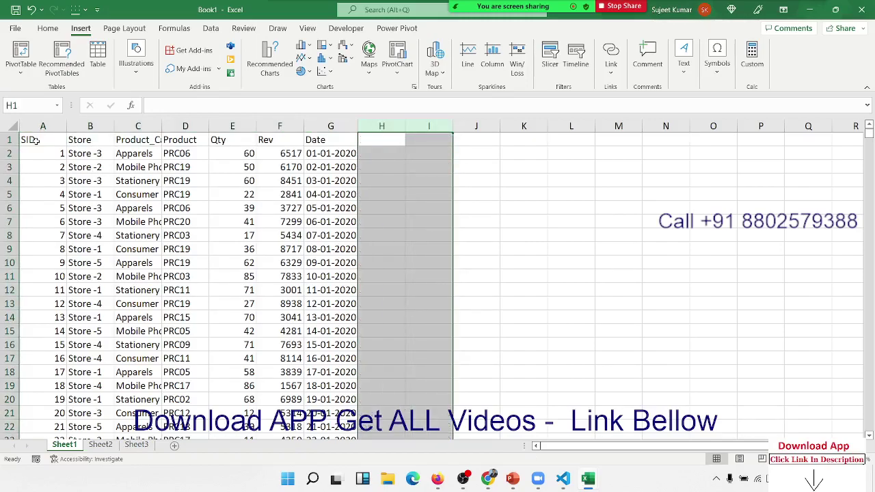
Check the remaining headers from SID to Date and the last row of the Date column.
key("Left")
key("ctrl+Left")
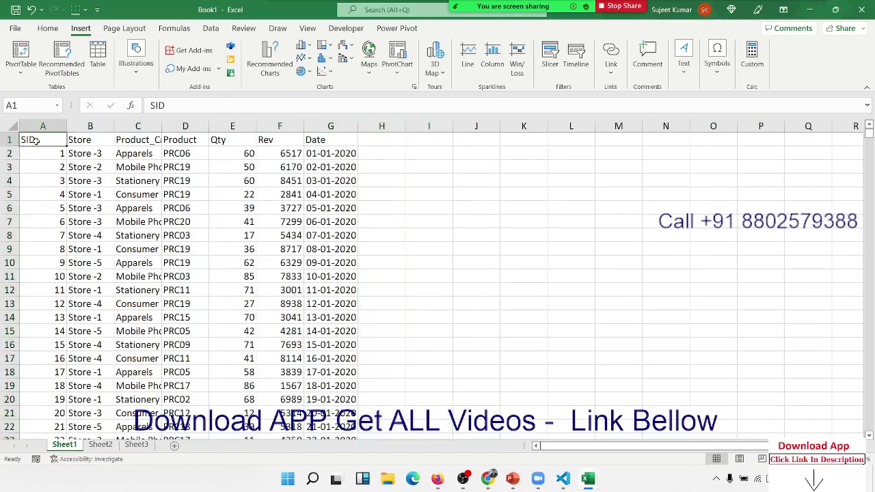
key("Right")
key("Right")
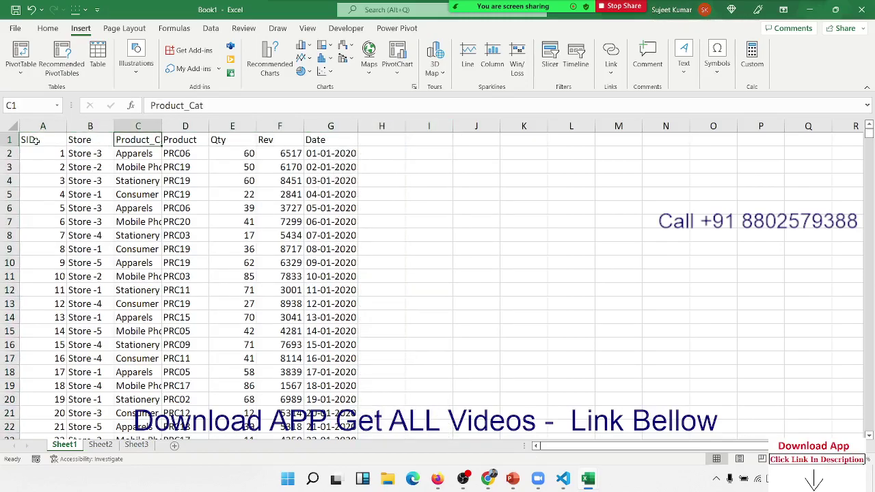
key("Right")
key("Right")
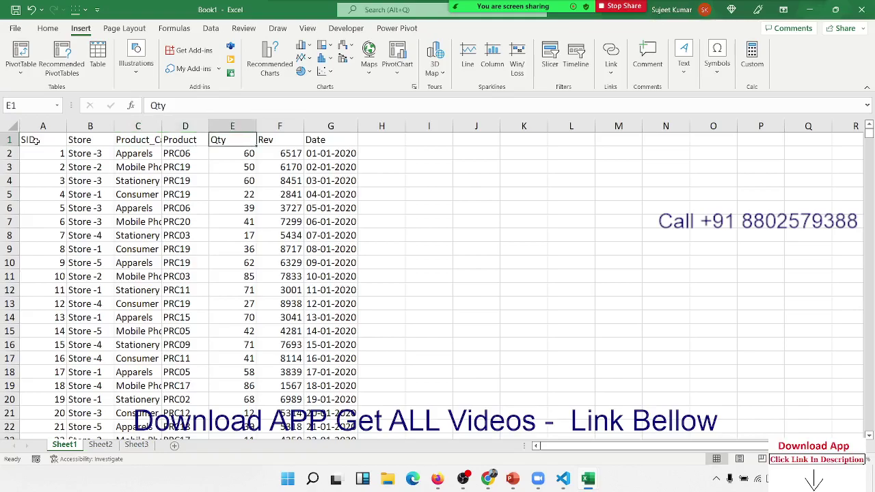
key("Right")
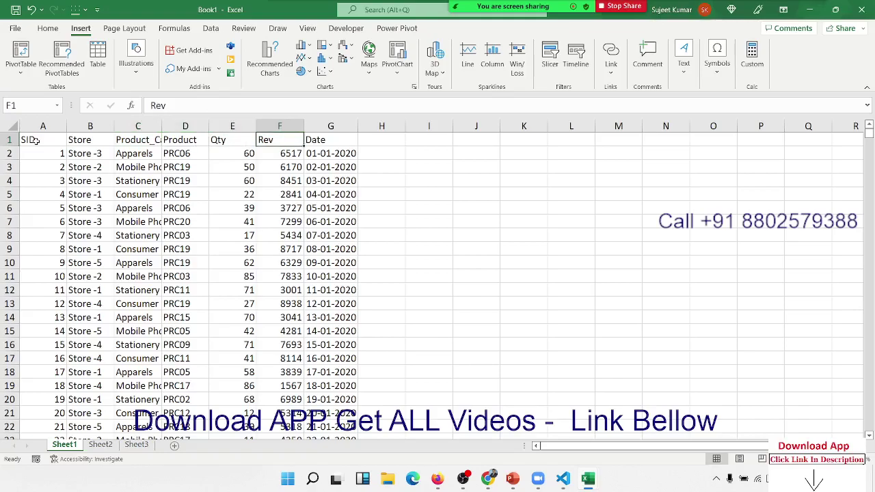
key("Right")
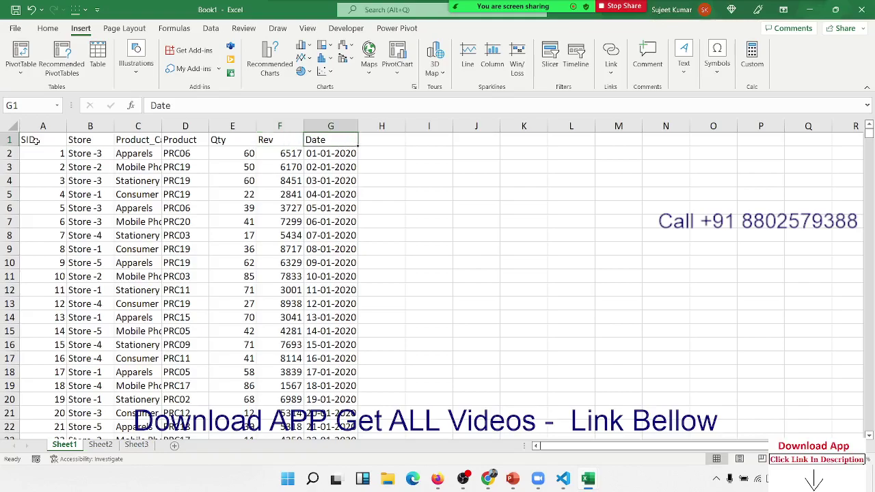
key("Down")
key("ctrl+Down")
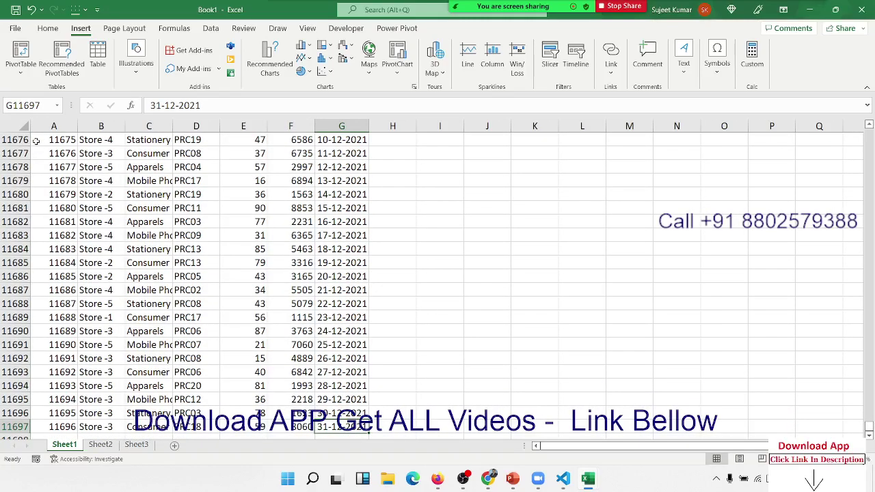
key("ctrl+Up")
key("ctrl+Left")
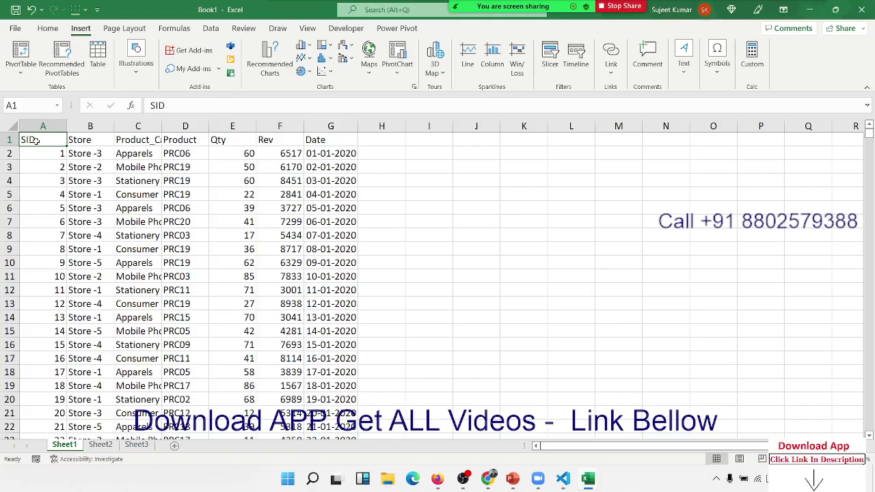
Inspect the Qty and Rev columns, then select the whole table A1:G11697.
key("Right")
key("Down")
key("ctrl+shift+Down")
key("Right")
key("Right")
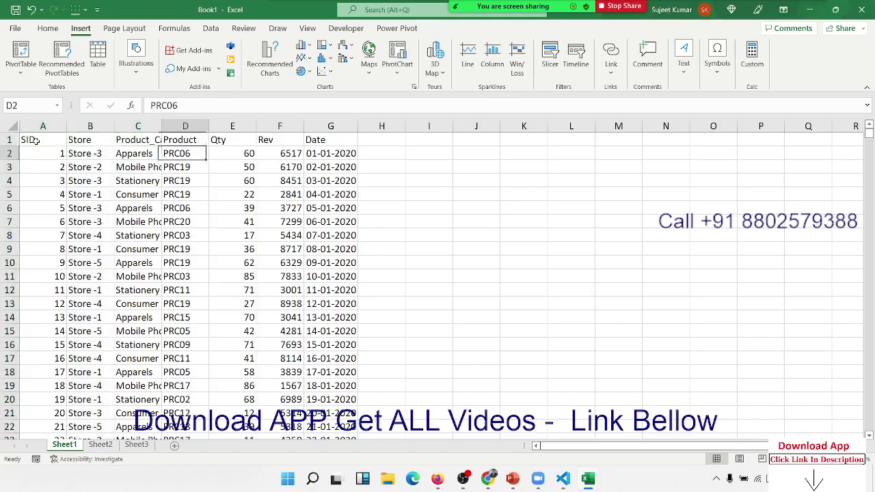
key("Right")
key("Right")
key("Left")
key("ctrl+shift+Down")
key("Right")
key("ctrl+Down")
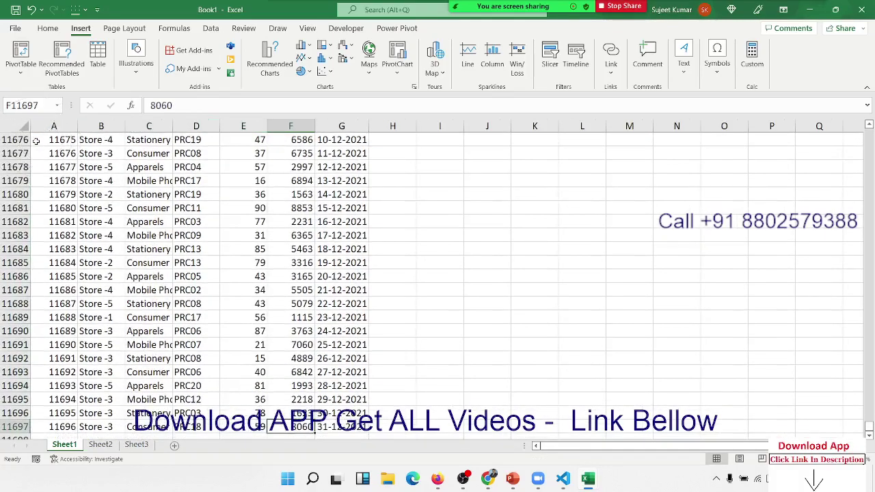
key("ctrl+Up")
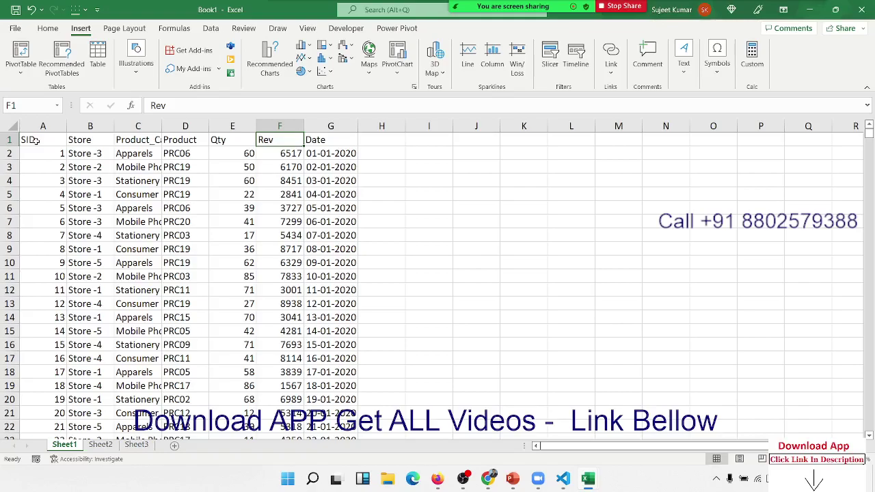
key("ctrl+Left")
key("ctrl+shift+Right")
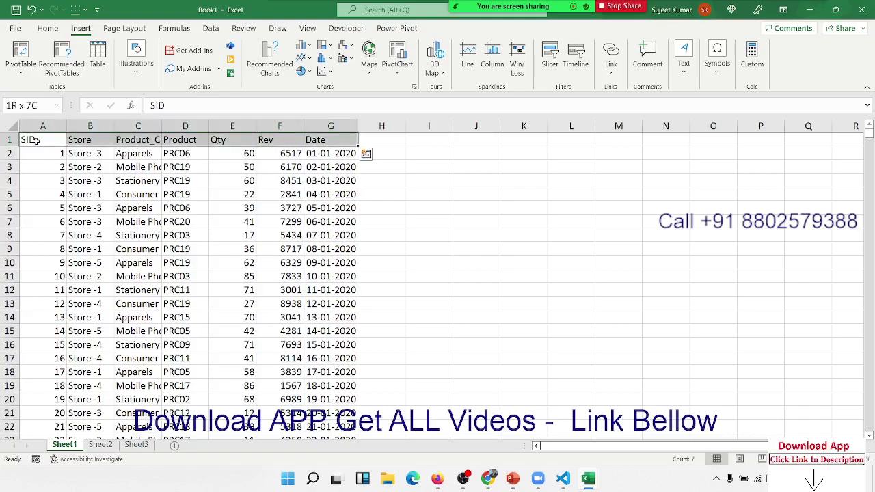
key("ctrl+shift+Down")
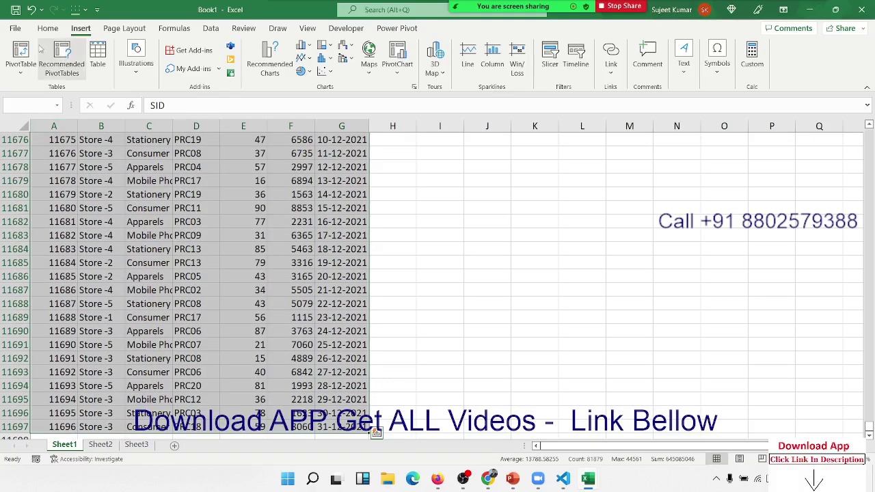
left_click(22, 53)
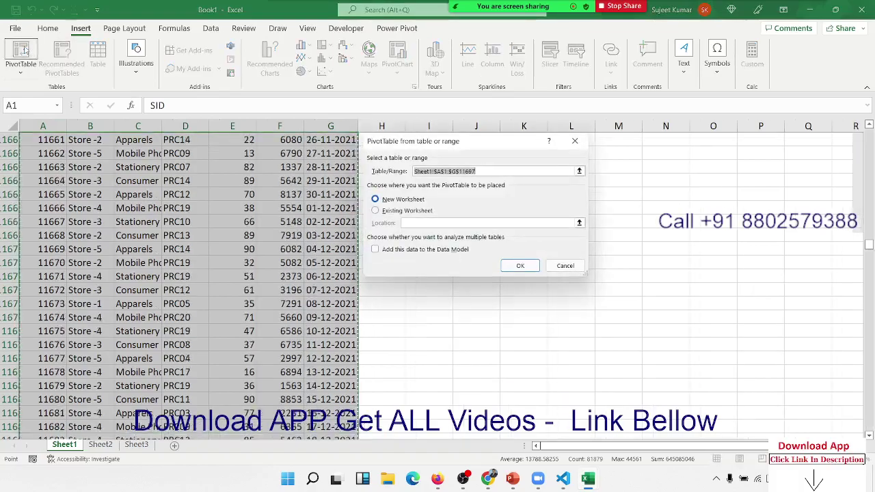
left_click(513, 266)
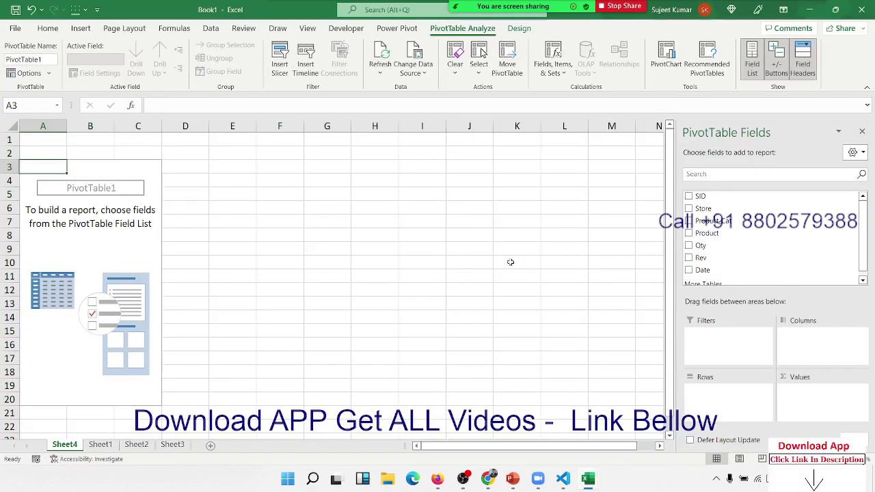
left_click(104, 228)
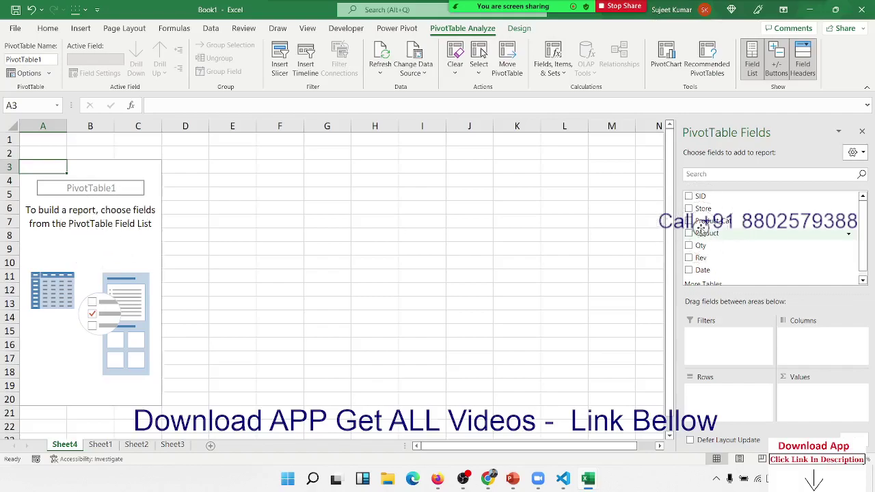
left_click(112, 445)
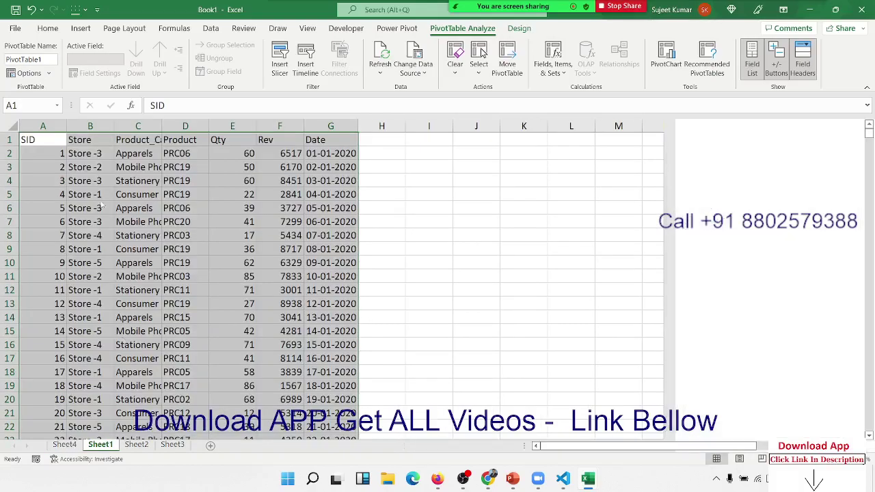
left_click_drag(51, 139, 339, 139)
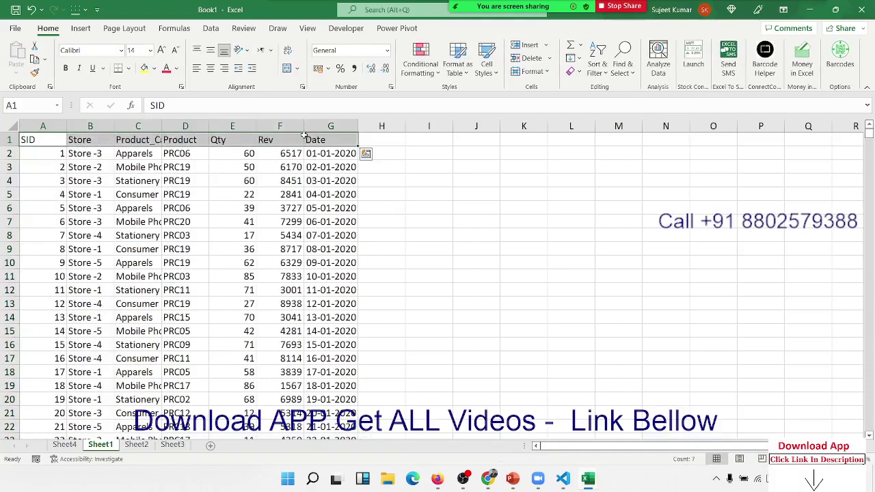
left_click(76, 445)
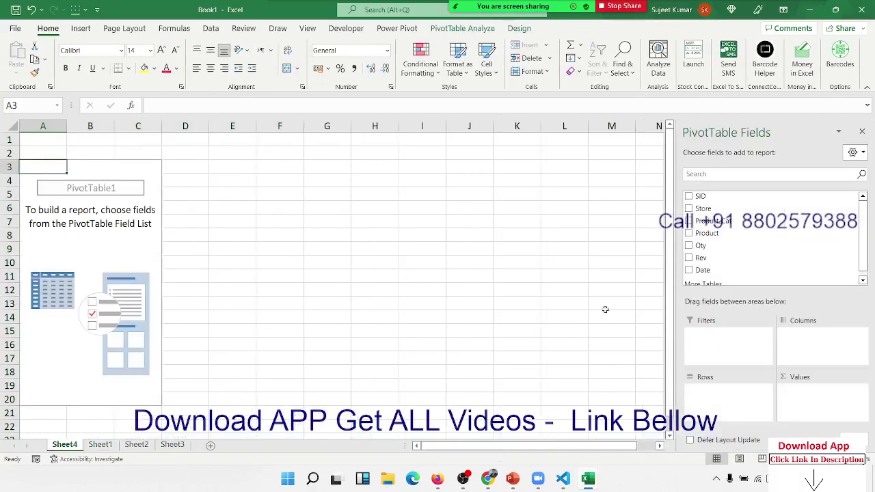
left_click(104, 445)
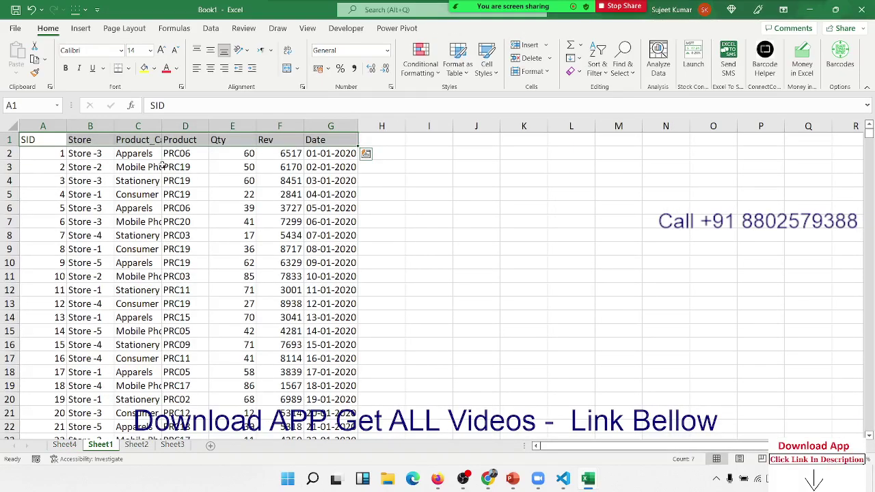
key("ctrl+q")
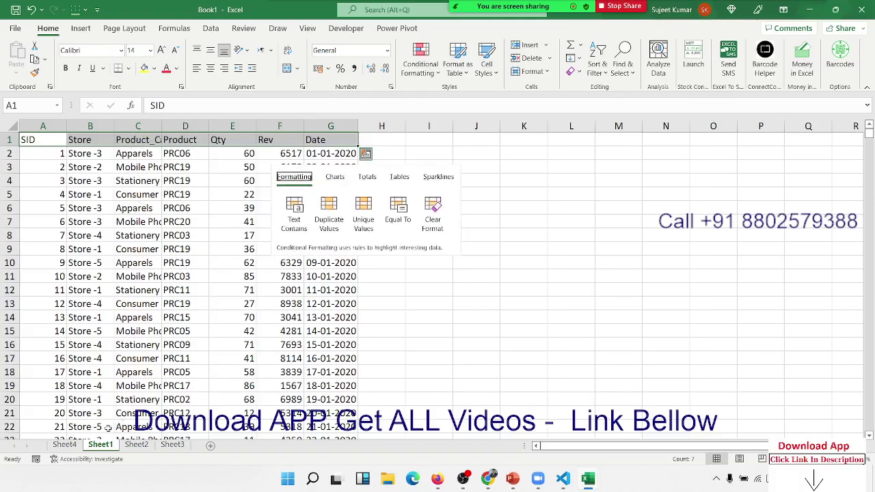
left_click(68, 447)
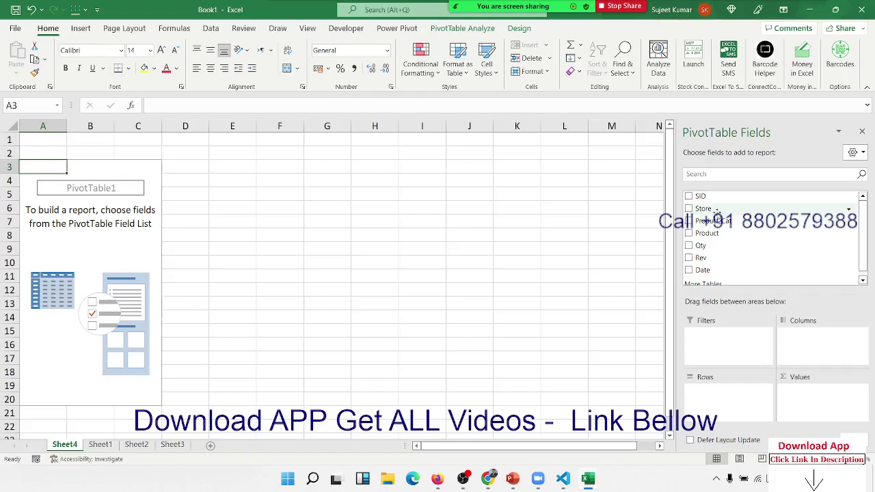
Add Store to the pivot table's Rows and select the five store labels A4:A8.
left_click_drag(717, 216, 721, 401)
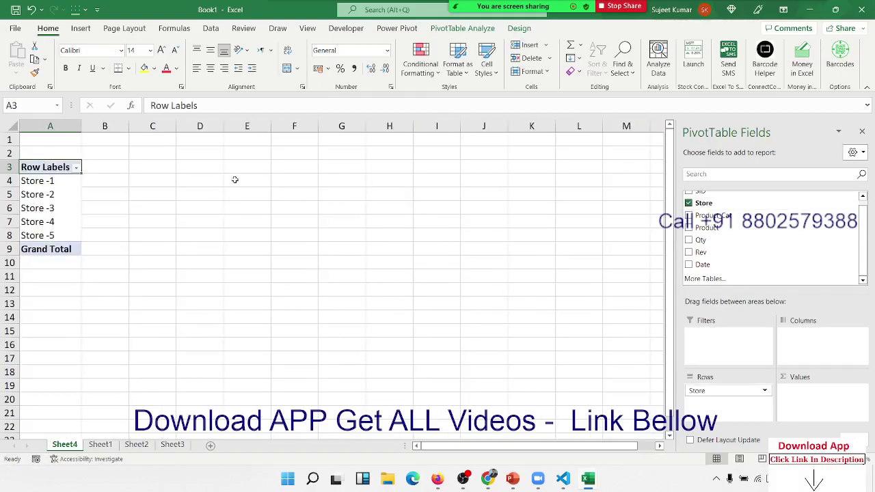
left_click_drag(236, 168, 236, 313)
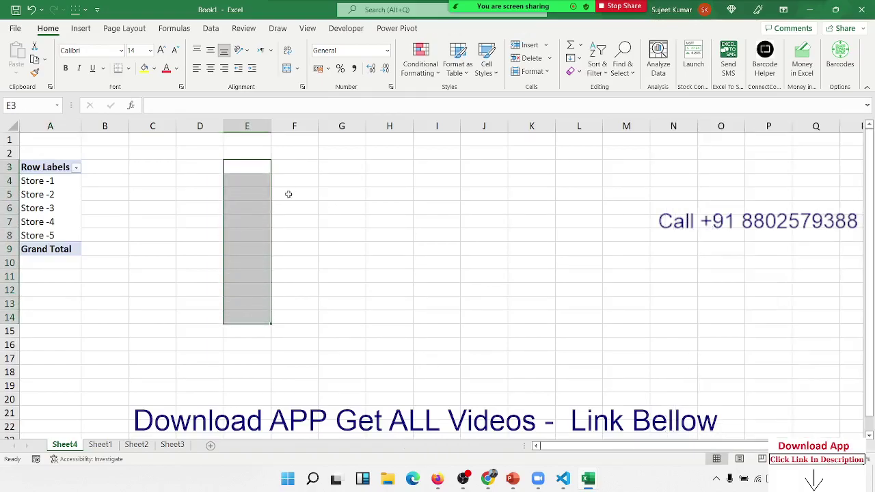
left_click(259, 168)
left_click_drag(259, 168, 560, 164)
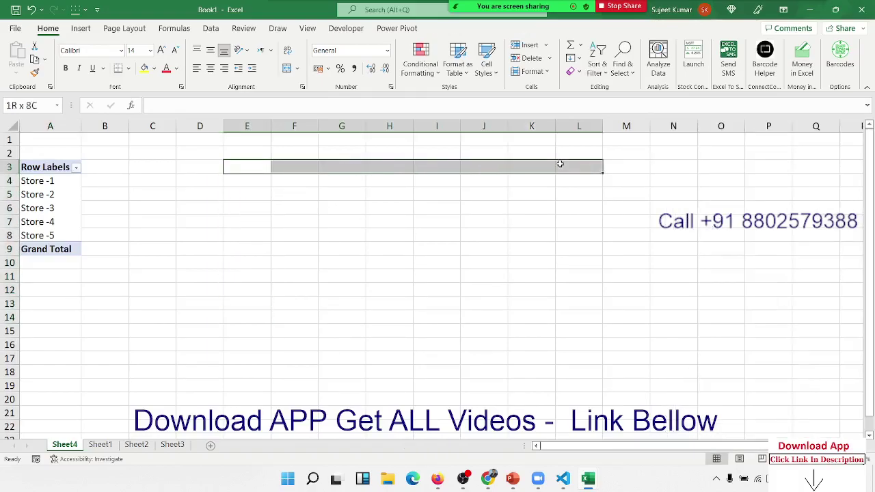
left_click(59, 196)
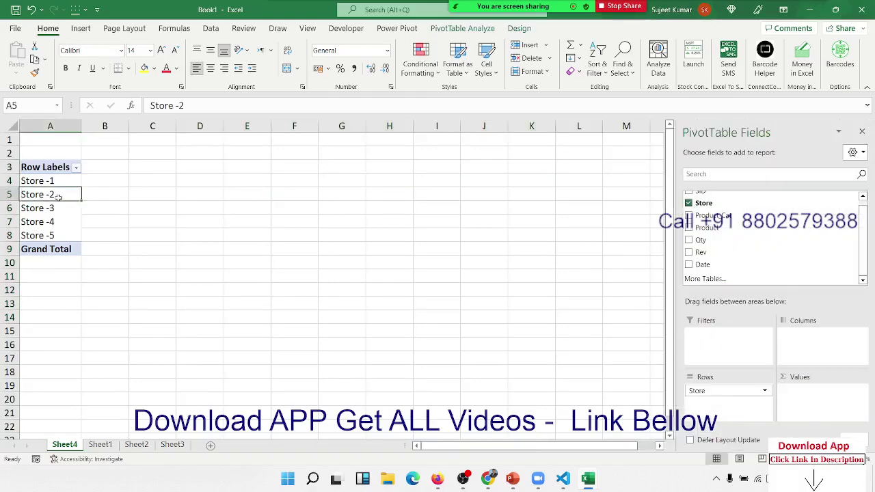
left_click_drag(58, 184, 55, 238)
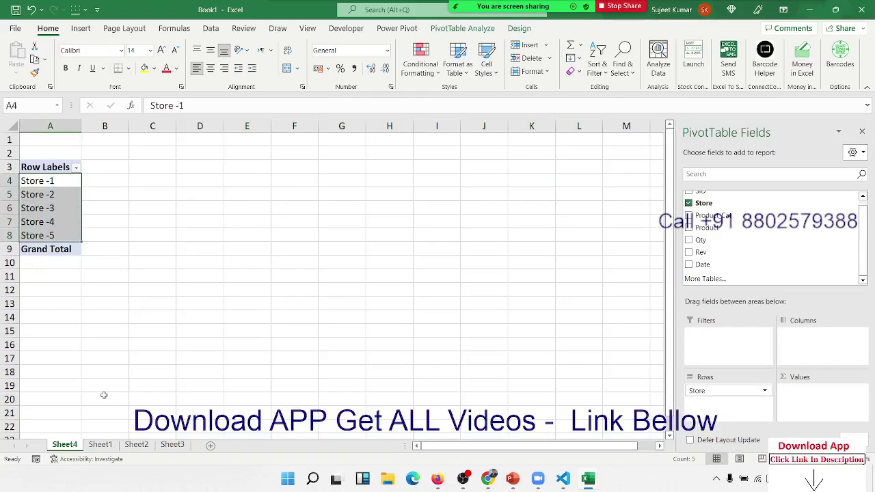
Compare the store labels against the Store entries on the source data sheet.
left_click(100, 445)
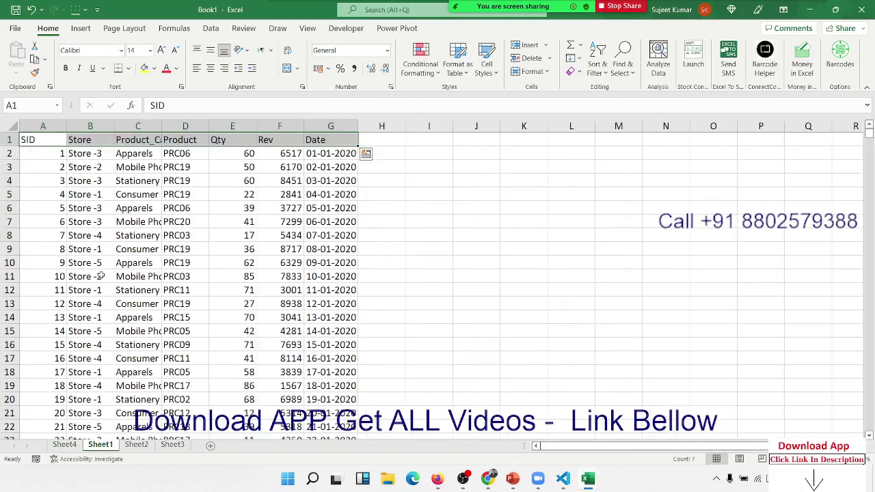
left_click_drag(92, 154, 91, 222)
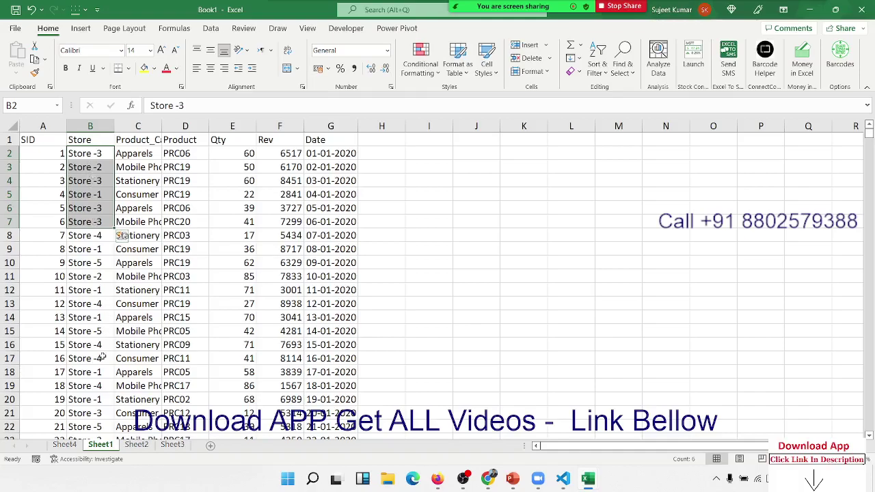
left_click(65, 445)
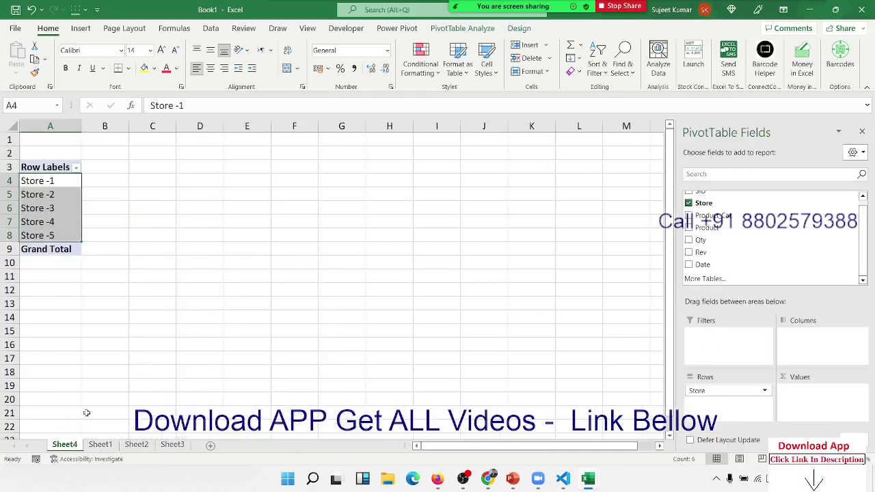
left_click(60, 185)
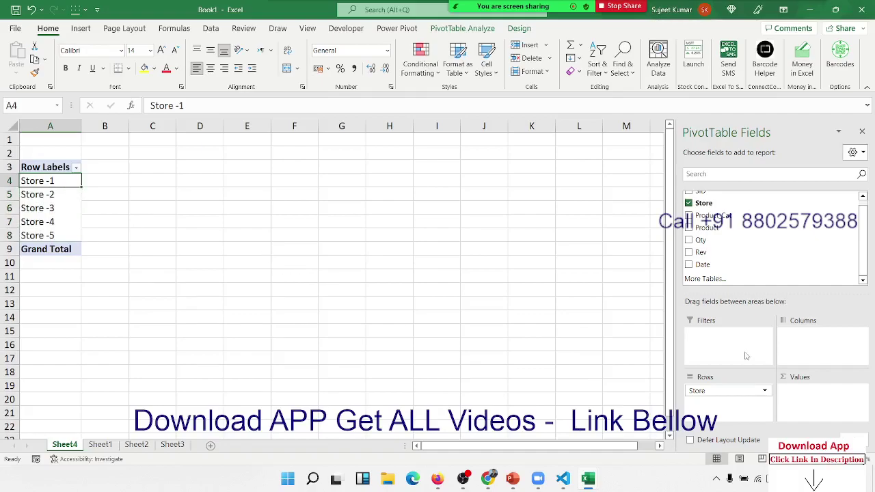
Add Qty and Rev to Values and check the Sum of Qty field settings without changes.
mouse_move(701, 240)
left_mouse_down()
mouse_move(803, 367)
mouse_move(803, 399)
left_mouse_up()
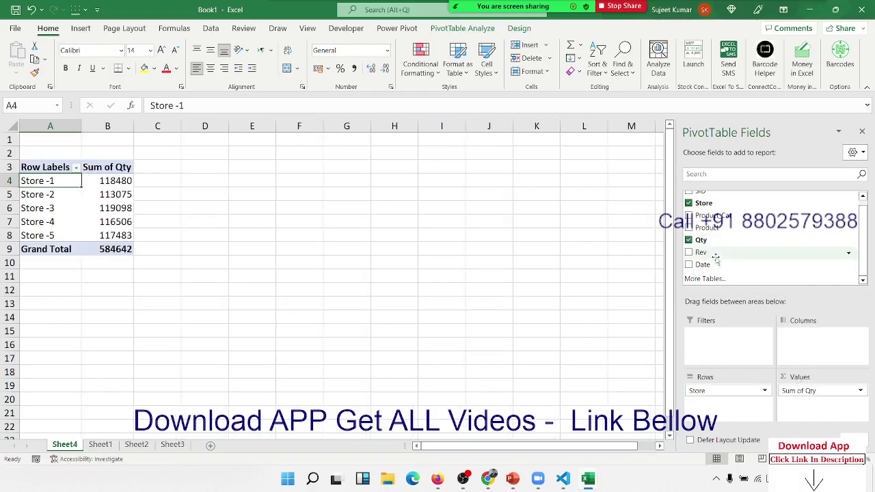
left_click_drag(716, 257, 805, 405)
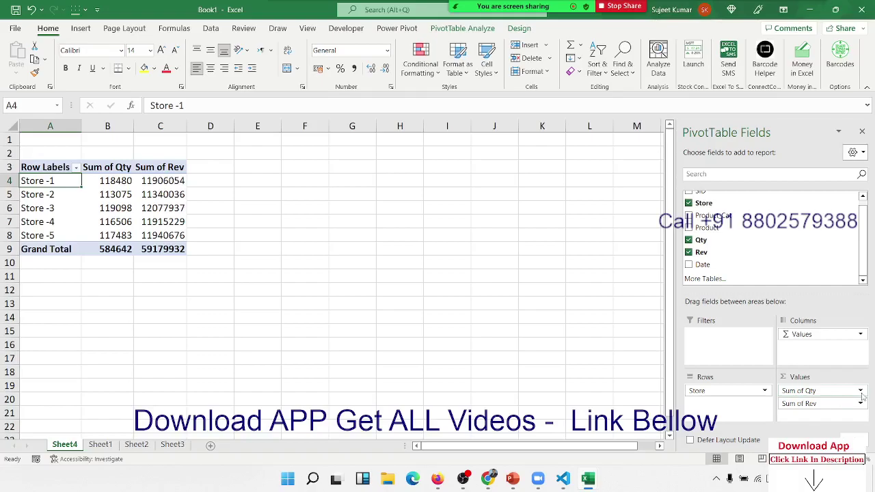
left_click(861, 391)
left_click(809, 373)
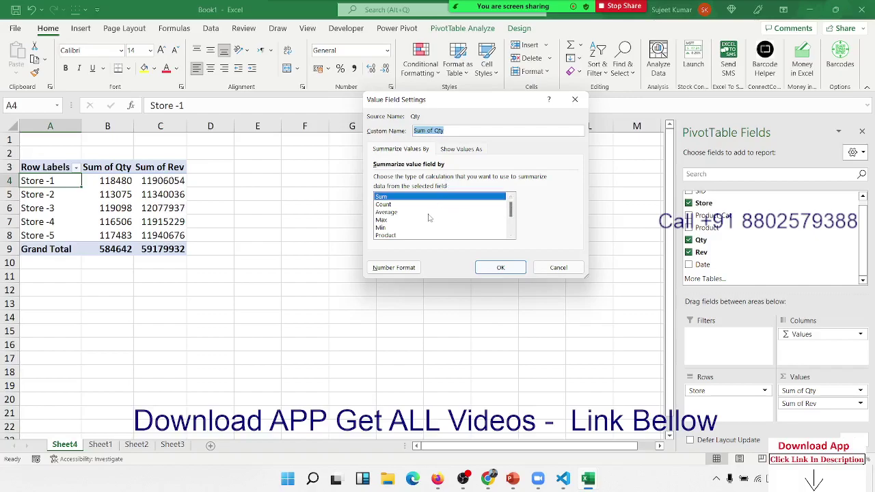
left_click(500, 267)
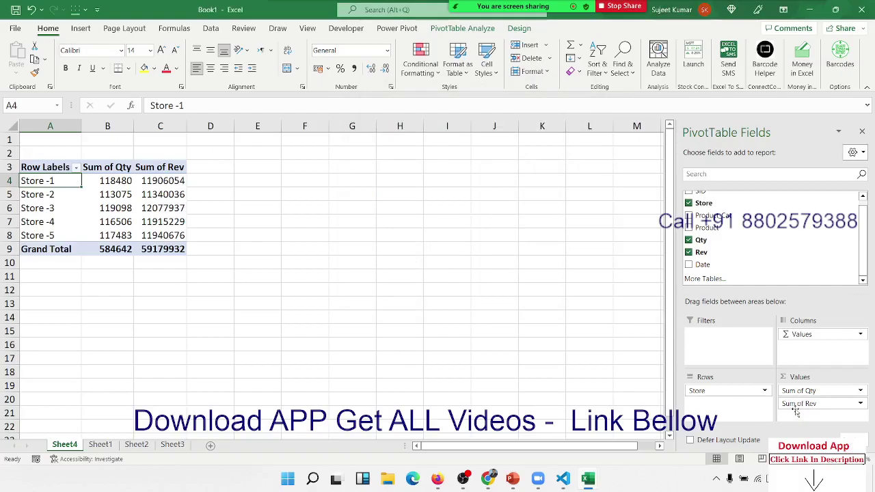
Remove Sum of Rev from the Values area and add it back.
left_click_drag(796, 405, 747, 247)
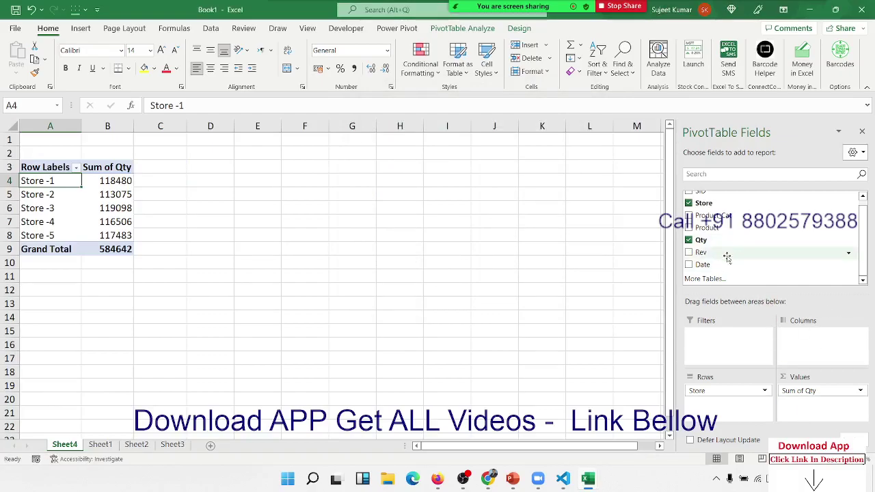
left_click_drag(718, 252, 799, 403)
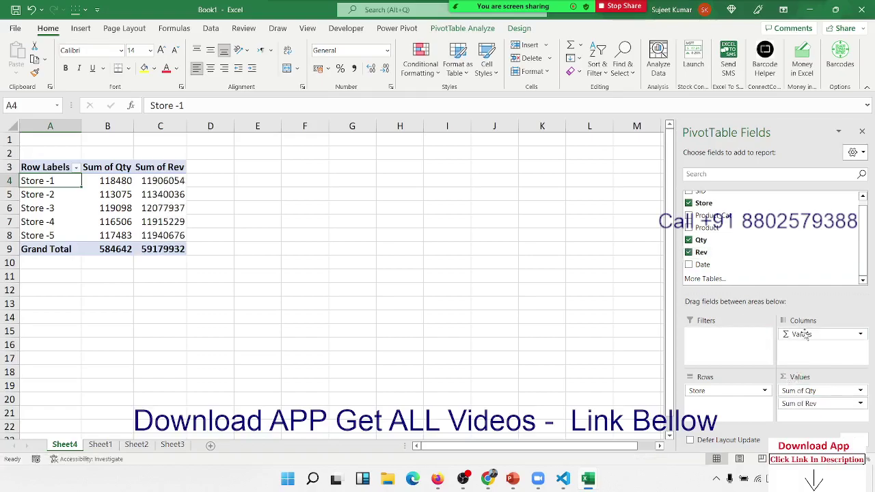
left_click(805, 335)
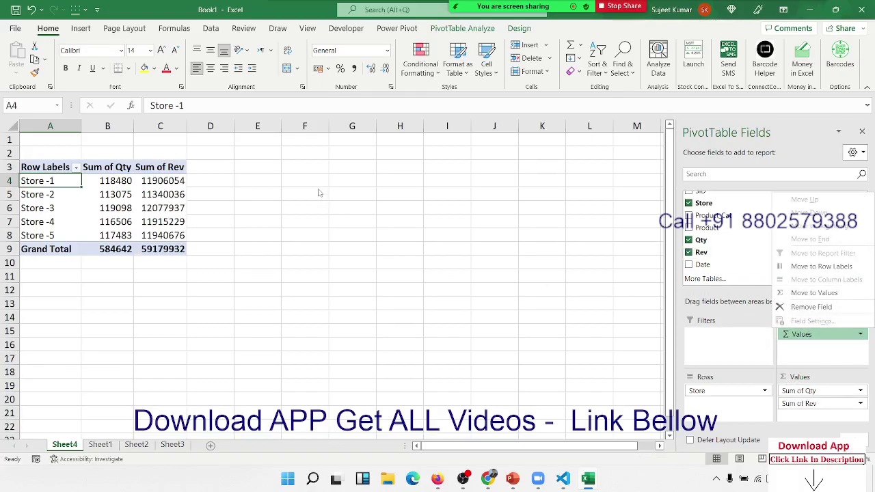
left_click(117, 168)
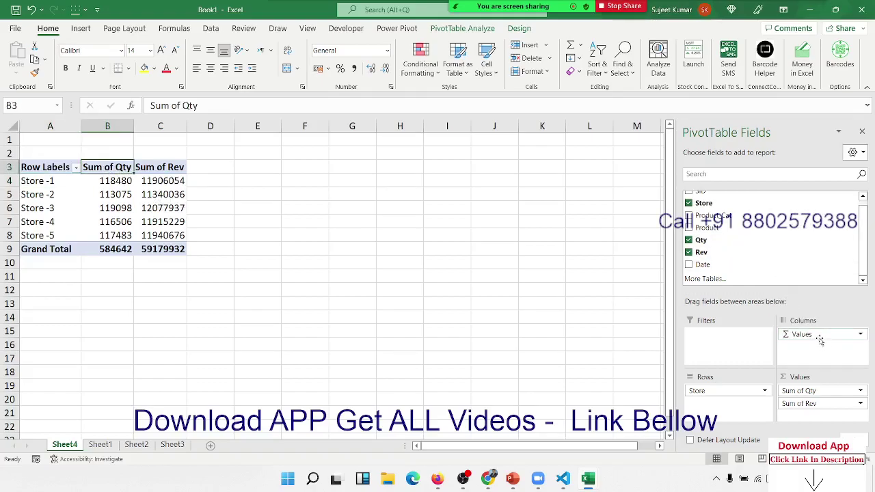
Try Σ Values in Rows, then return it to Columns so Qty and Rev sit side by side.
mouse_move(820, 337)
left_mouse_down()
mouse_move(782, 398)
mouse_move(741, 409)
left_mouse_up()
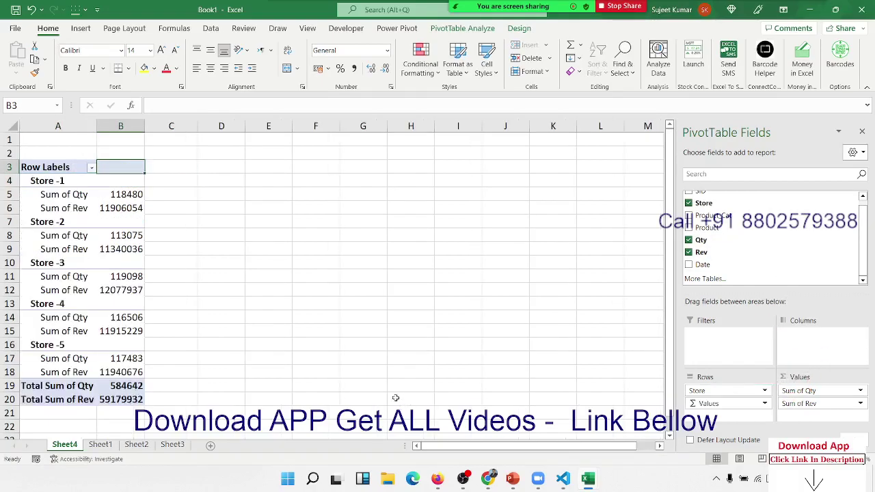
left_click(55, 204)
left_click(61, 237)
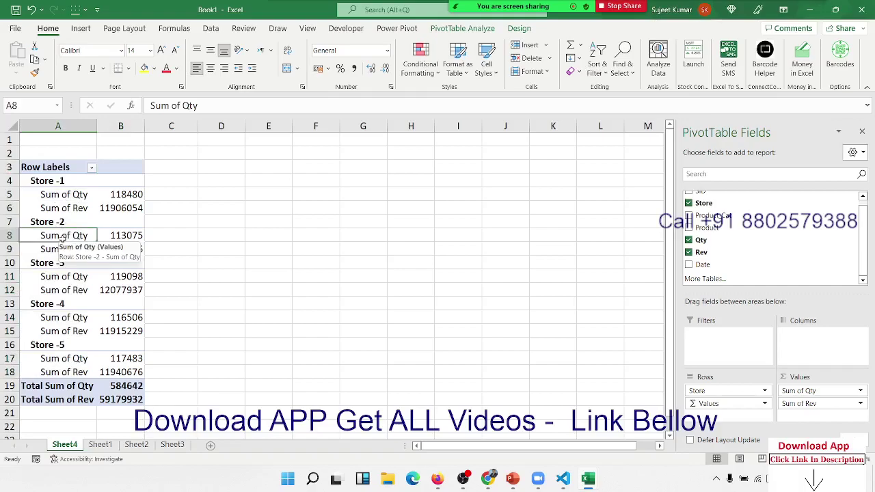
mouse_move(704, 403)
left_mouse_down()
mouse_move(746, 415)
mouse_move(805, 349)
left_mouse_up()
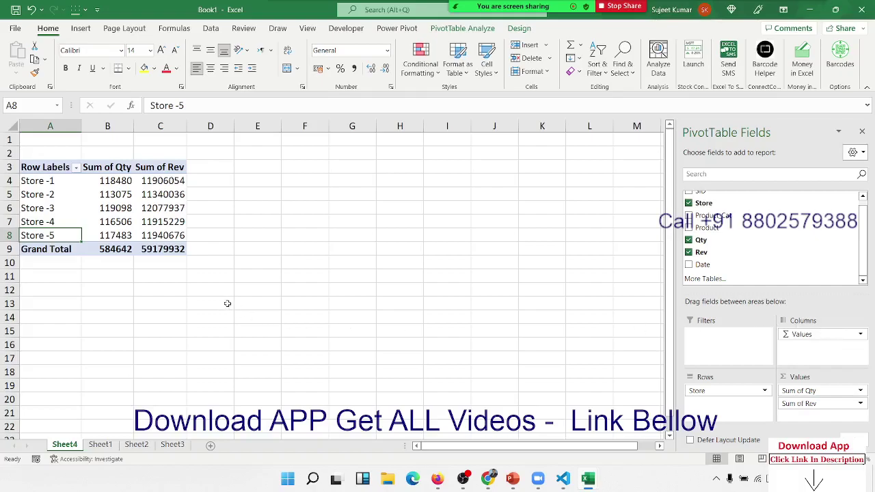
Rename the A3 Row Labels heading to Store.
left_click(51, 168)
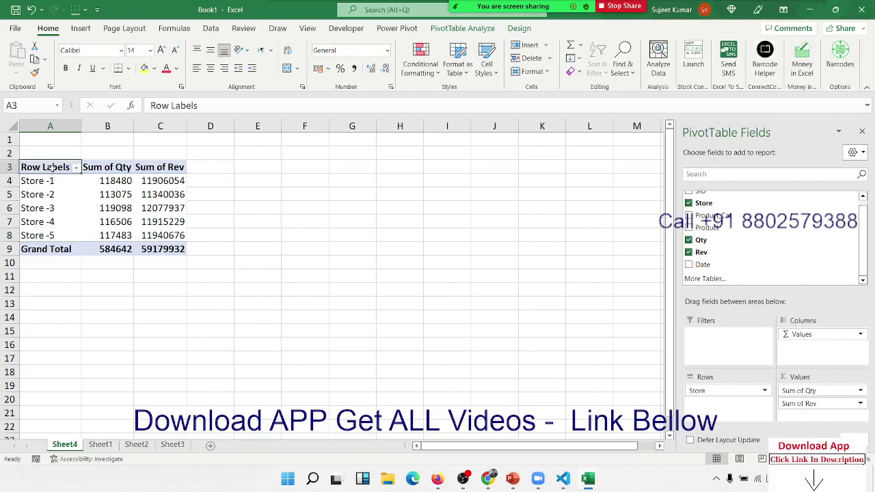
type("So")
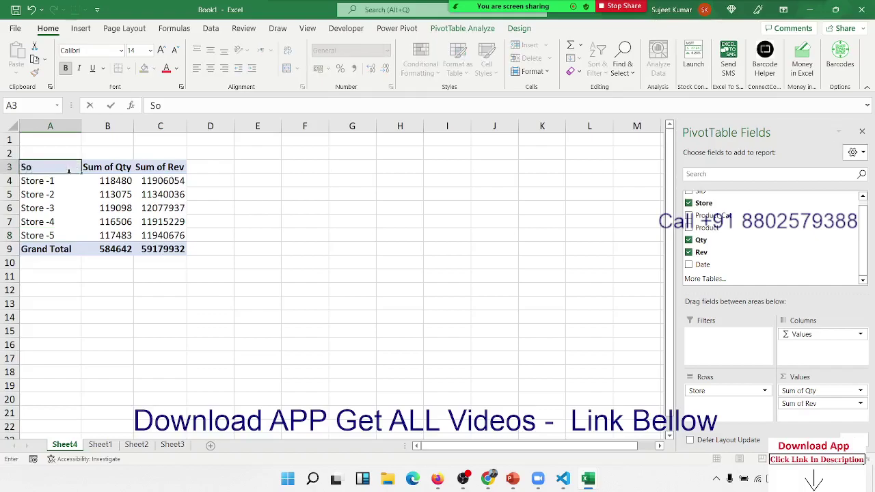
key("BackSpace")
type("torew")
key("BackSpace")
key("Return")
Retitle the Sum of Qty and Sum of Rev headers as Total Qty and Total Rev.
left_click(69, 171)
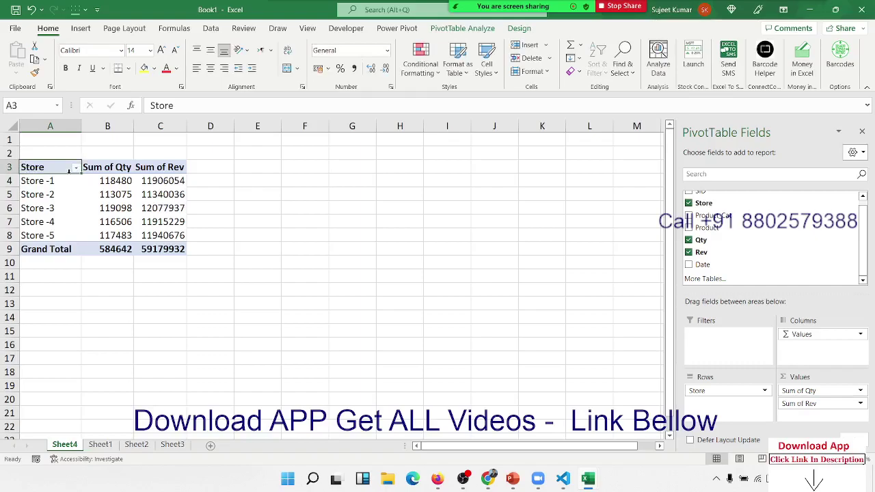
key("Right")
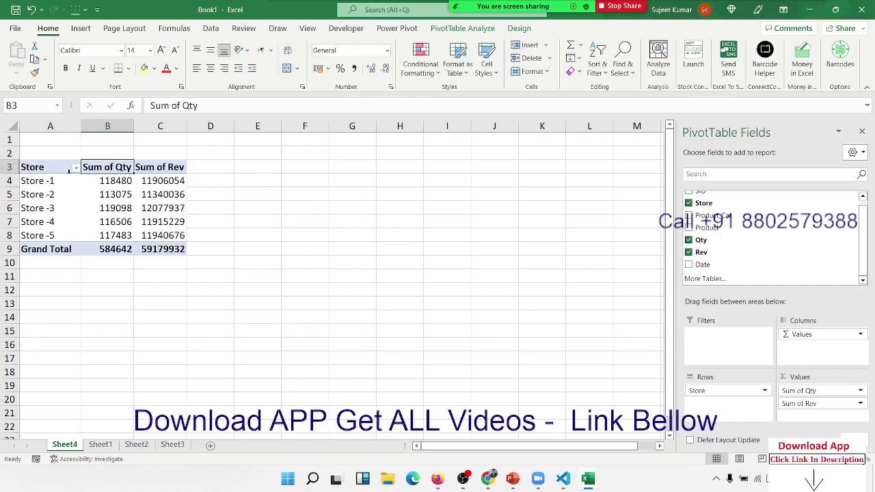
type("Total")
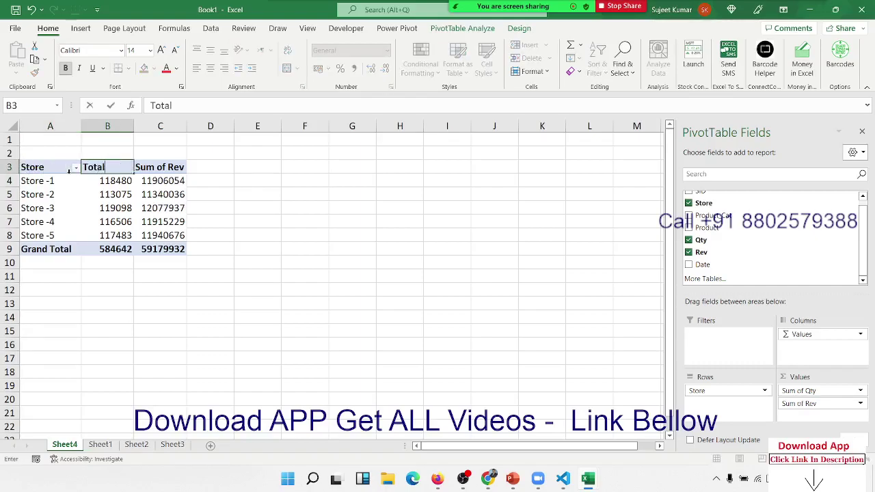
type(" Q")
type("ty")
key("Right")
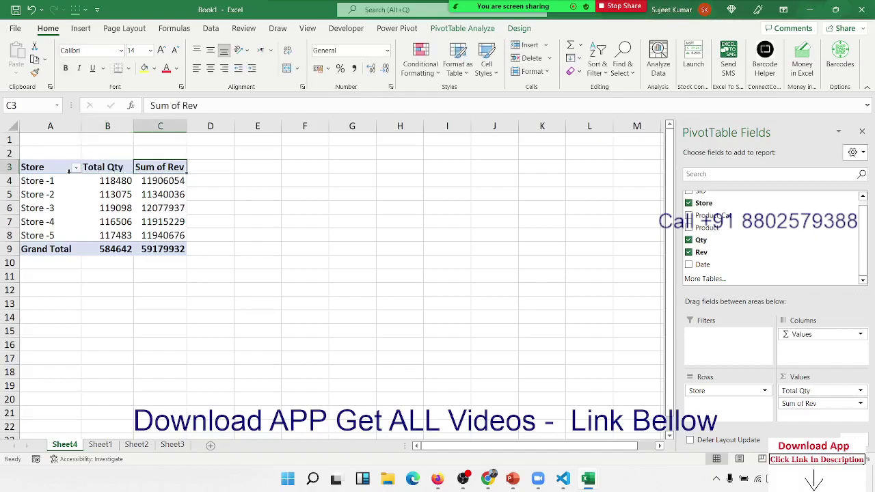
type("Total Rec")
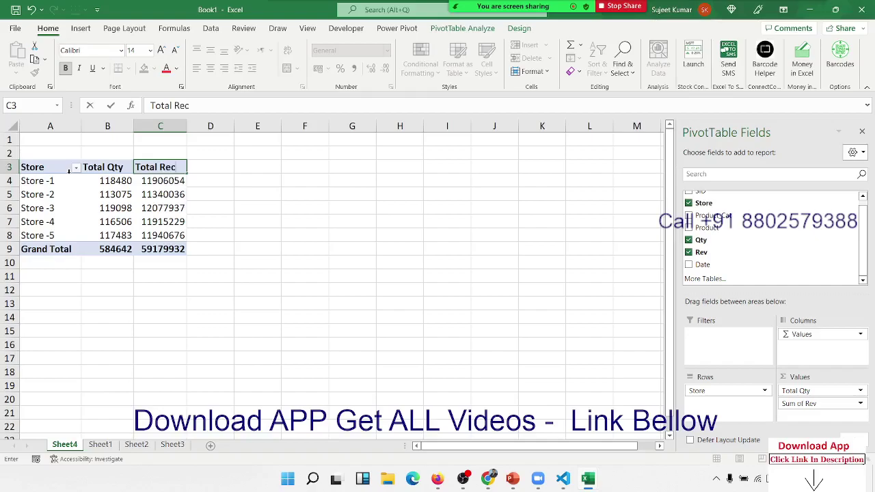
key("BackSpace")
type("v")
key("Return")
key("Left")
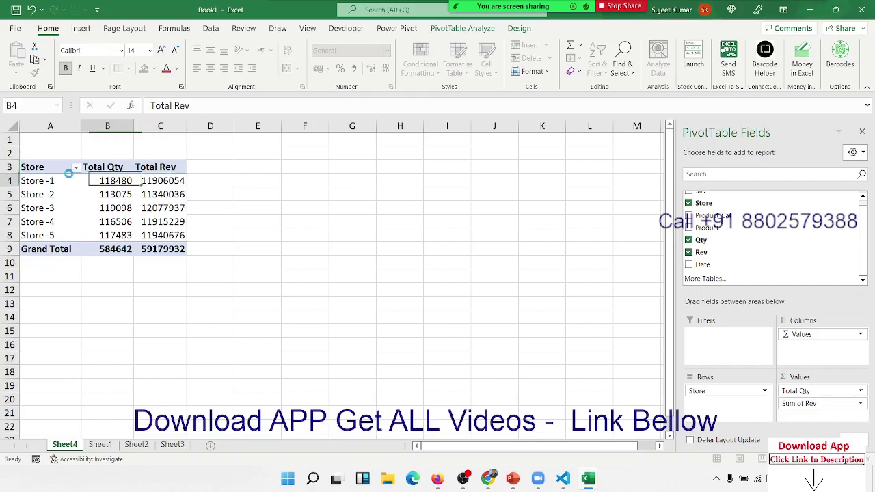
key("Up")
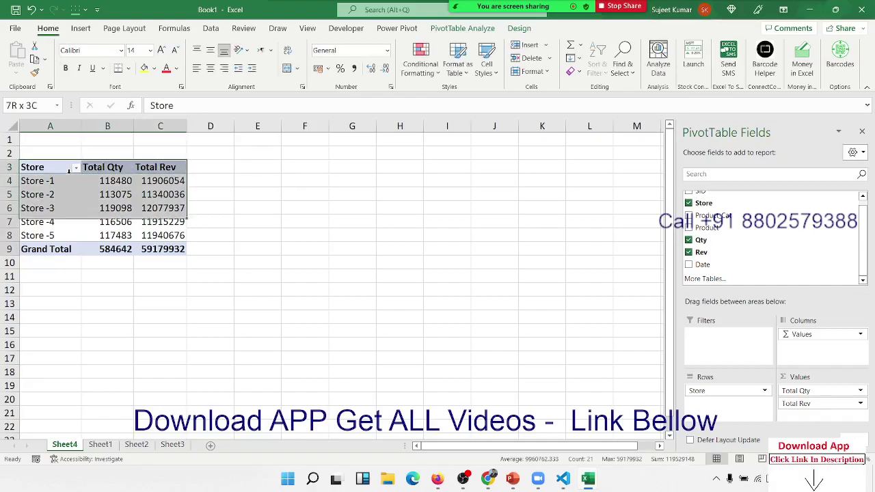
Apply All Borders to the pivot table range A3:C9.
left_click_drag(69, 170, 183, 249)
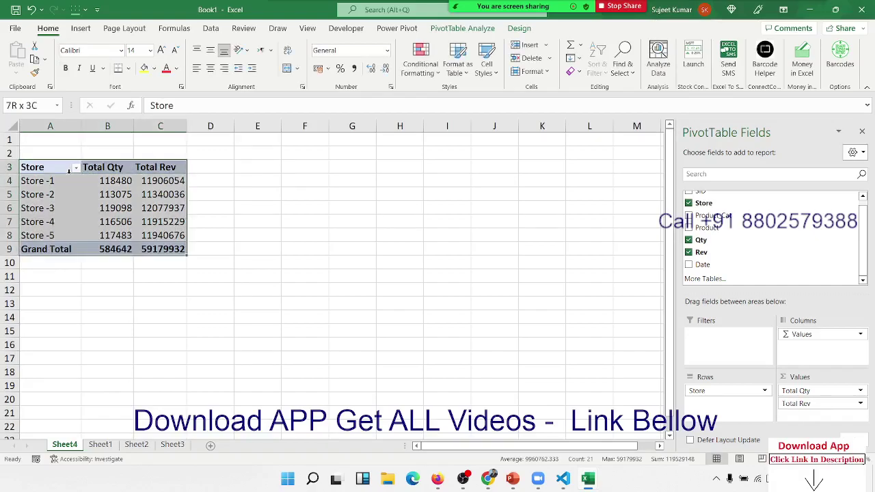
left_click(128, 68)
left_click(136, 190)
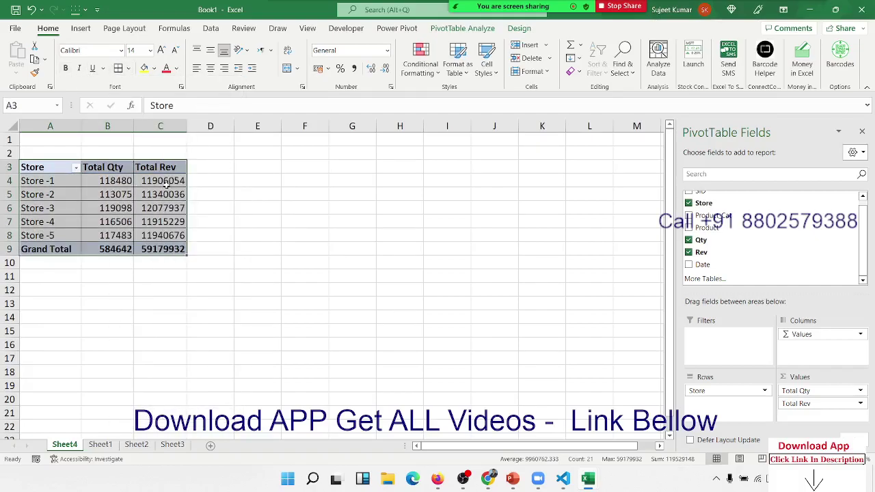
Apply the Light Yellow Pivot Style Medium 19 to the pivot table.
left_click(524, 33)
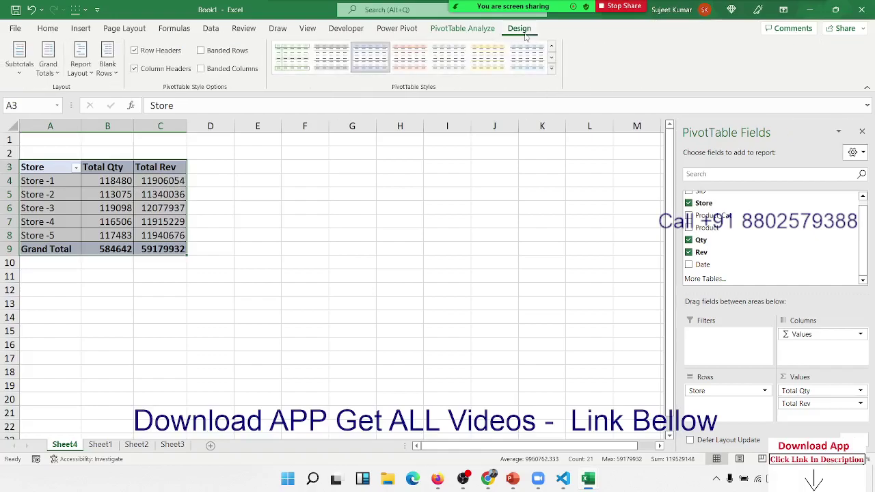
left_click(551, 68)
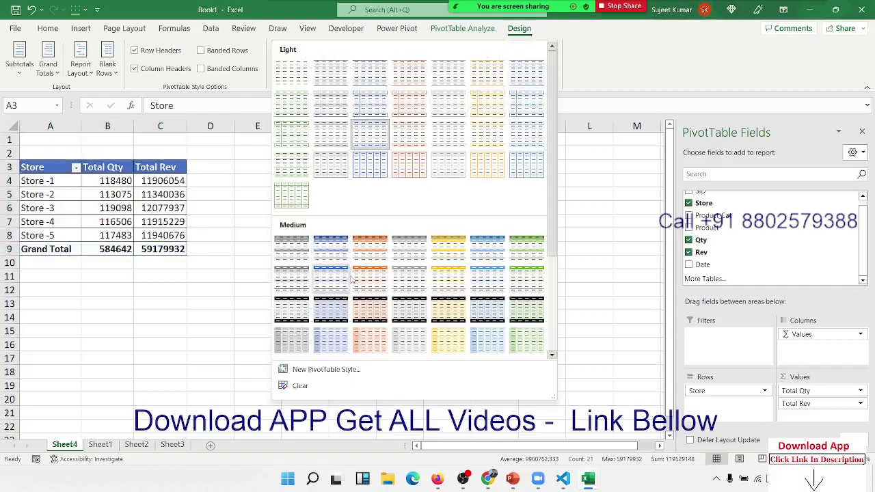
left_click(459, 321)
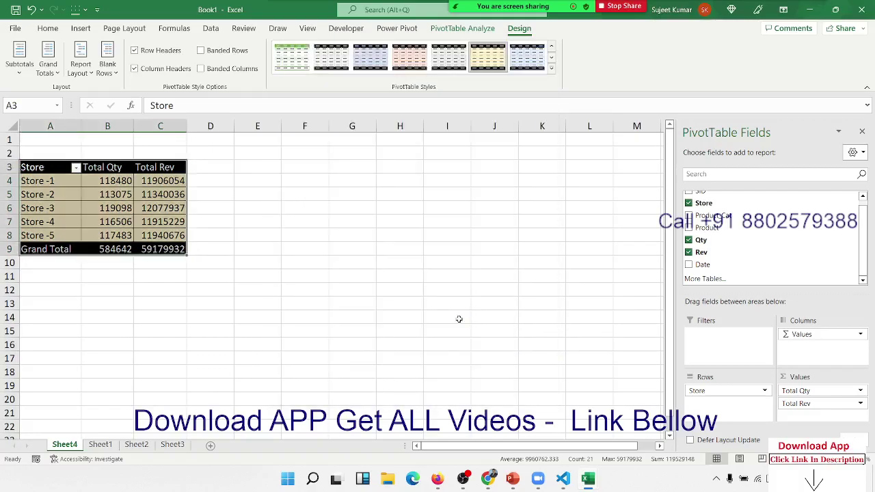
left_click(82, 30)
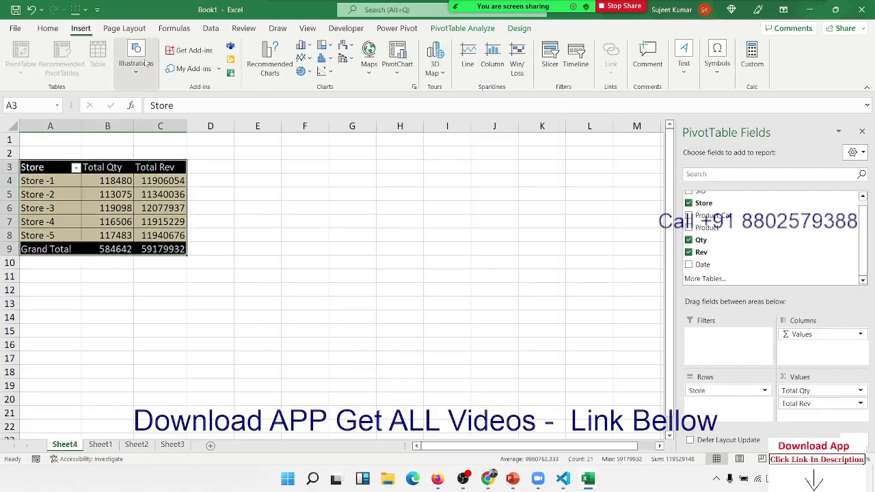
left_click(303, 71)
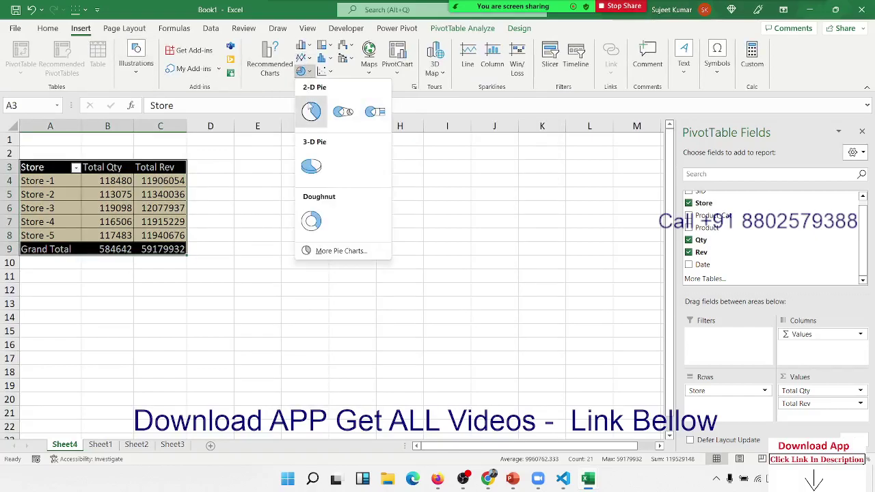
left_click(311, 111)
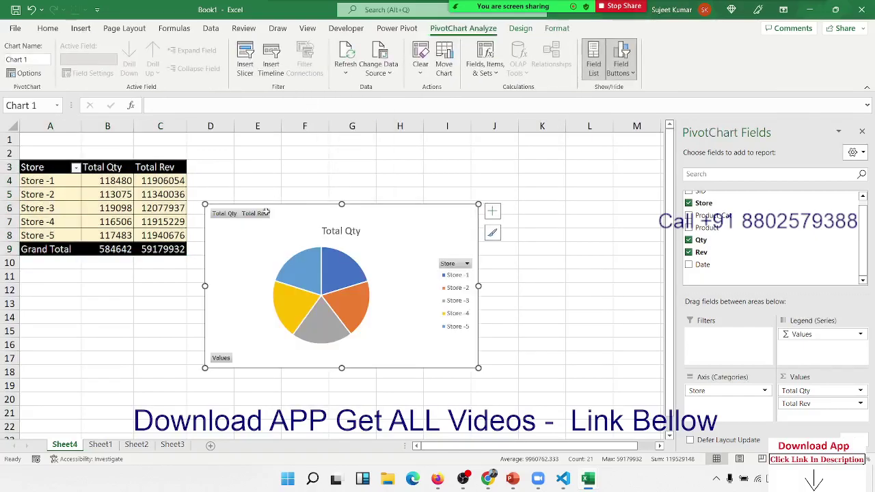
left_click_drag(296, 225, 298, 182)
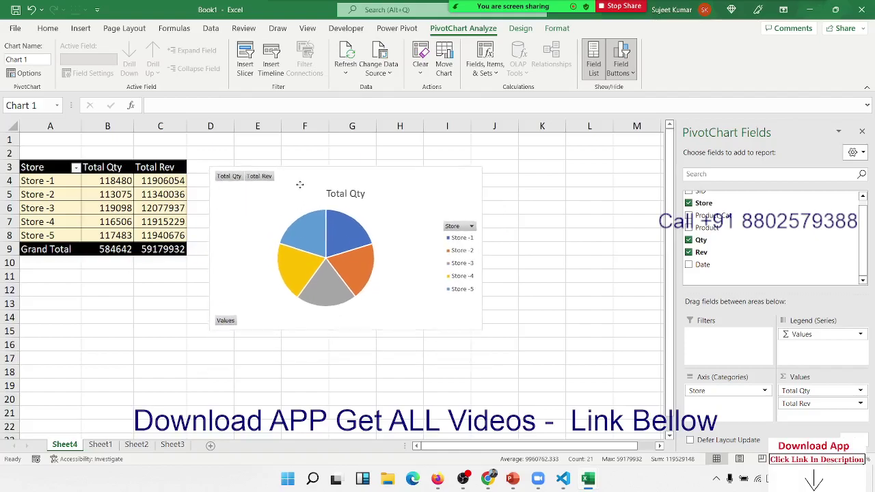
key("Delete")
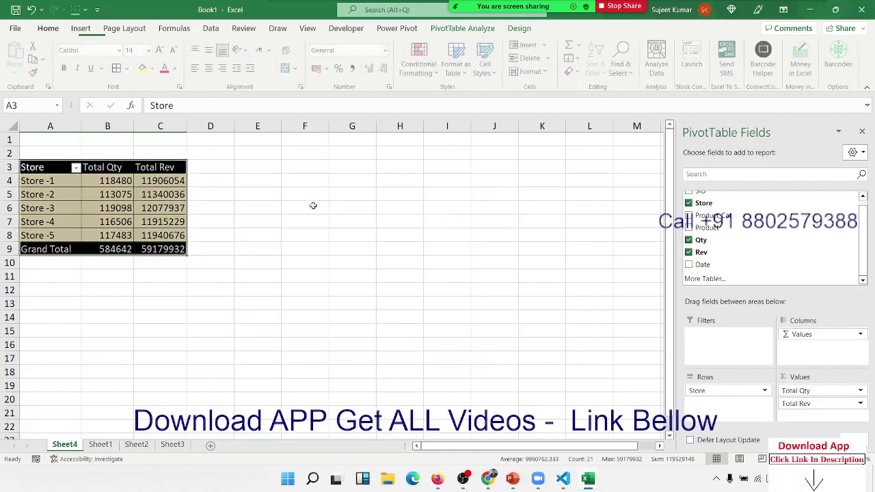
left_click_drag(171, 183, 164, 221)
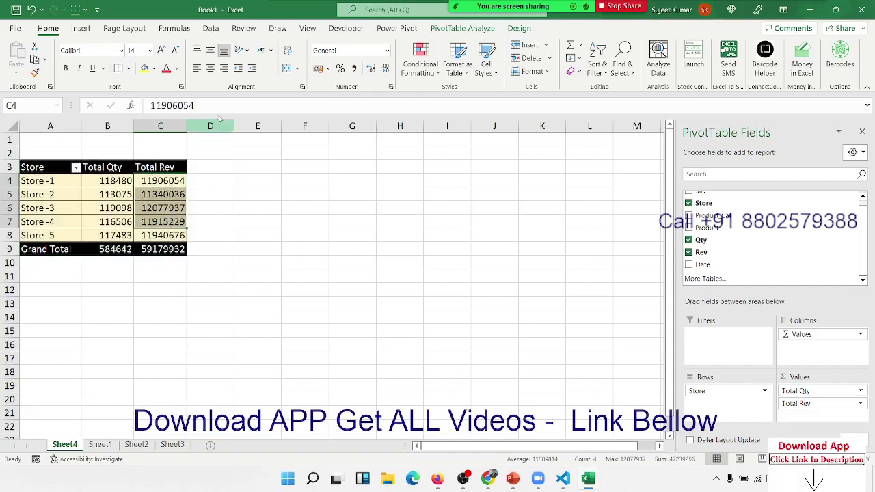
Insert a 2-D clustered column PivotChart of the store totals.
left_click(85, 31)
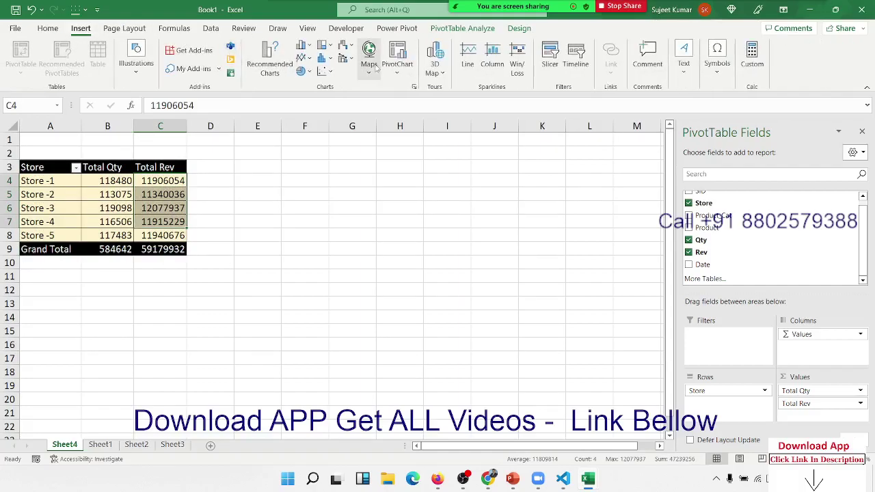
left_click(331, 62)
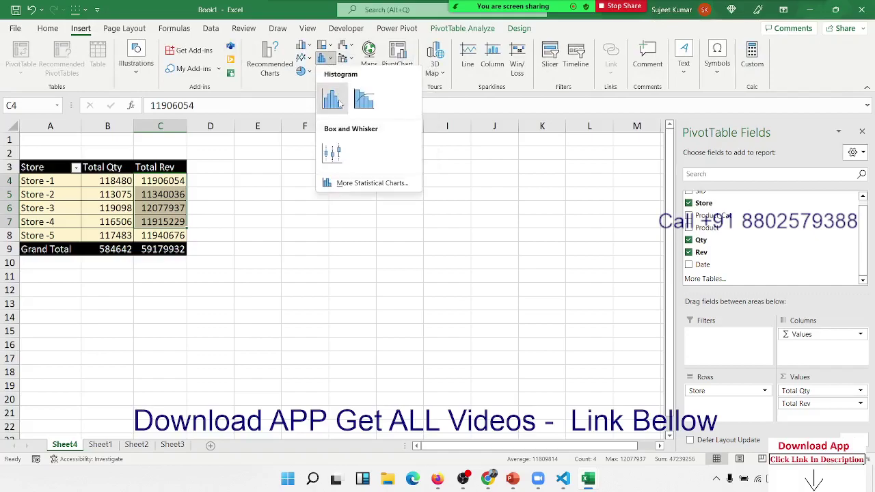
left_click(306, 47)
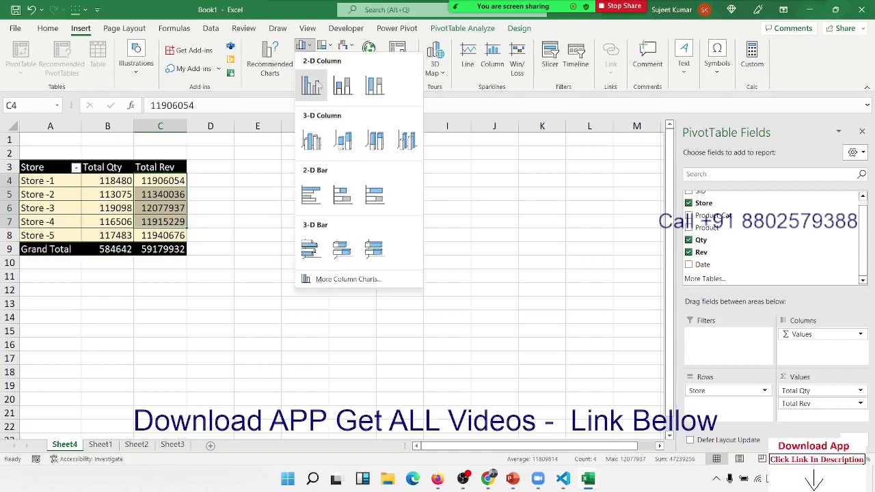
left_click(309, 89)
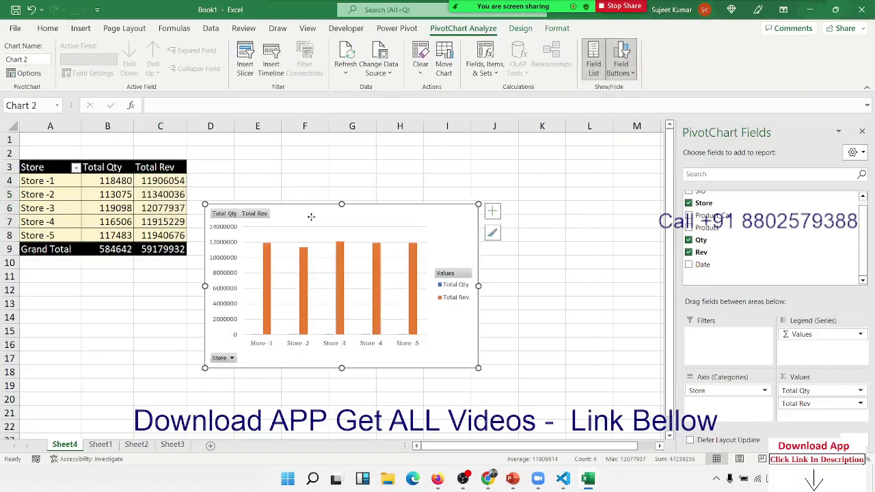
Move the chart up beside the table and widen it to column K.
mouse_move(311, 216)
left_mouse_down()
mouse_move(311, 154)
mouse_move(308, 161)
left_mouse_up()
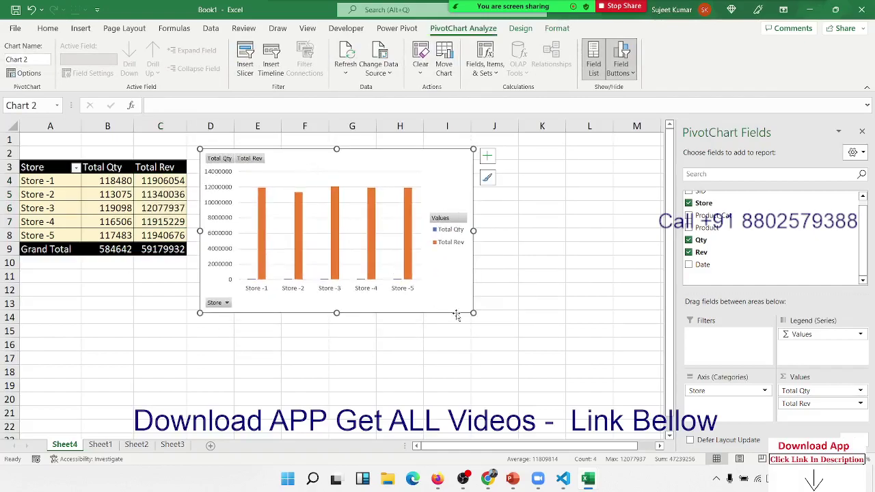
left_click_drag(473, 313, 546, 304)
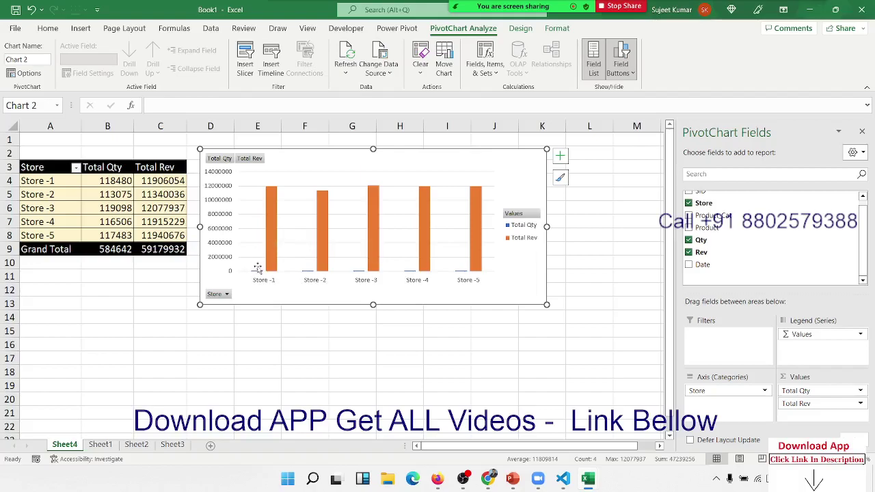
mouse_move(268, 255)
Change the chart to a combo: Total Rev as columns, Total Qty as a line on a secondary axis.
right_click(271, 248)
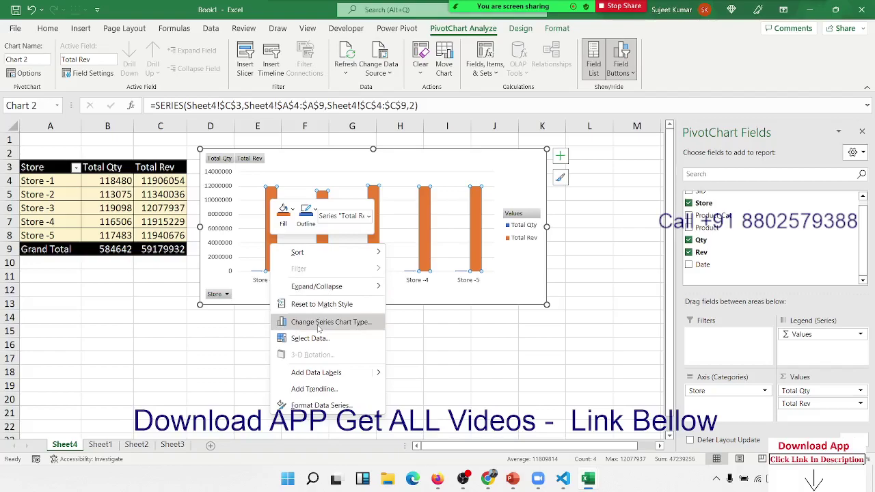
left_click(317, 322)
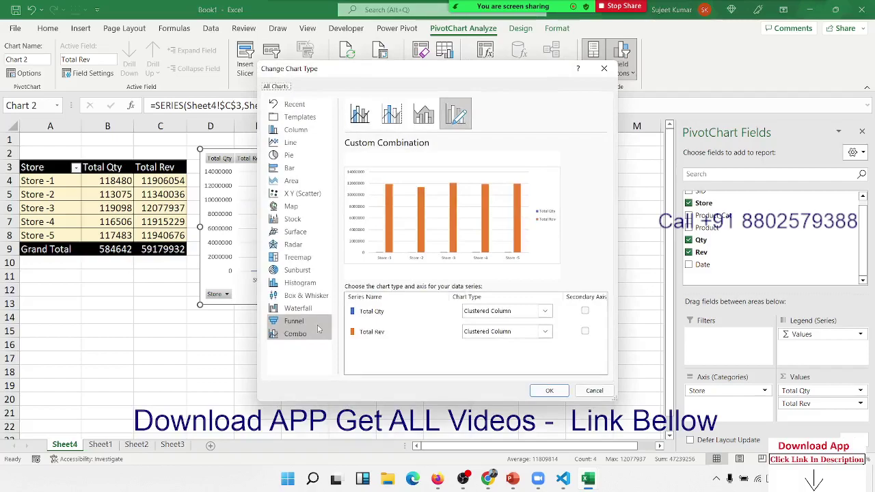
mouse_move(337, 74)
left_mouse_down()
mouse_move(446, 87)
mouse_move(448, 71)
left_mouse_up()
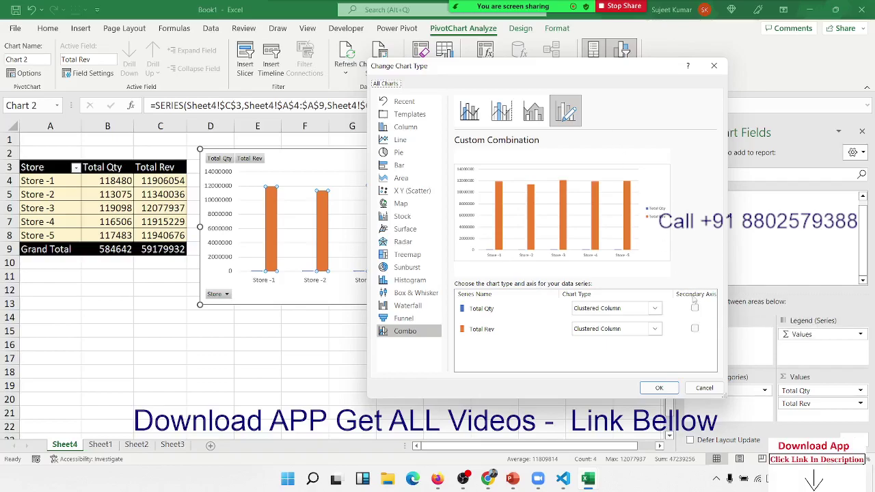
left_click(695, 309)
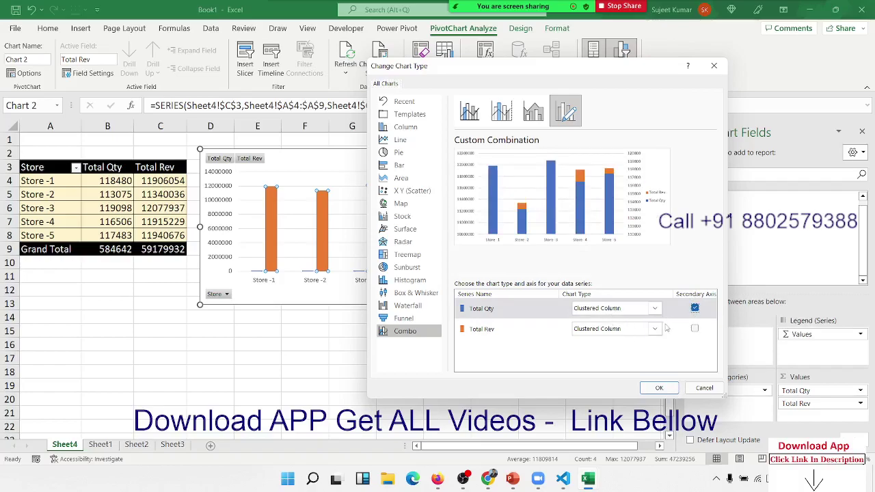
left_click(619, 310)
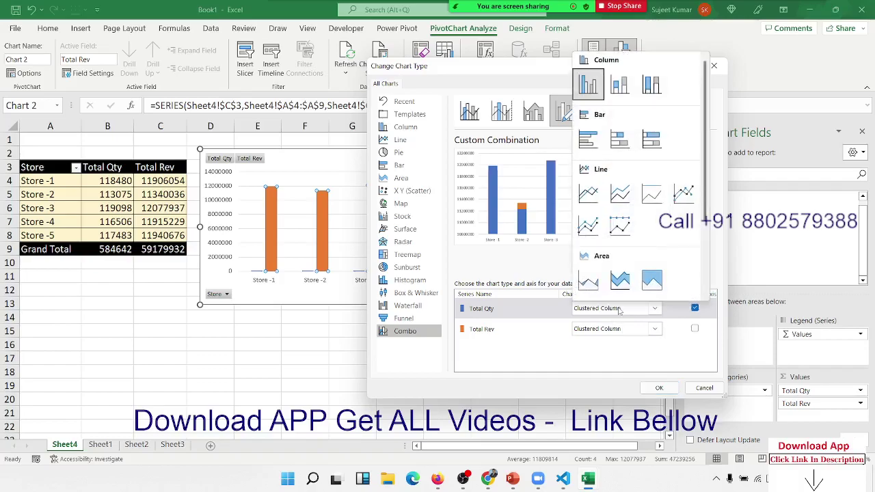
left_click(589, 195)
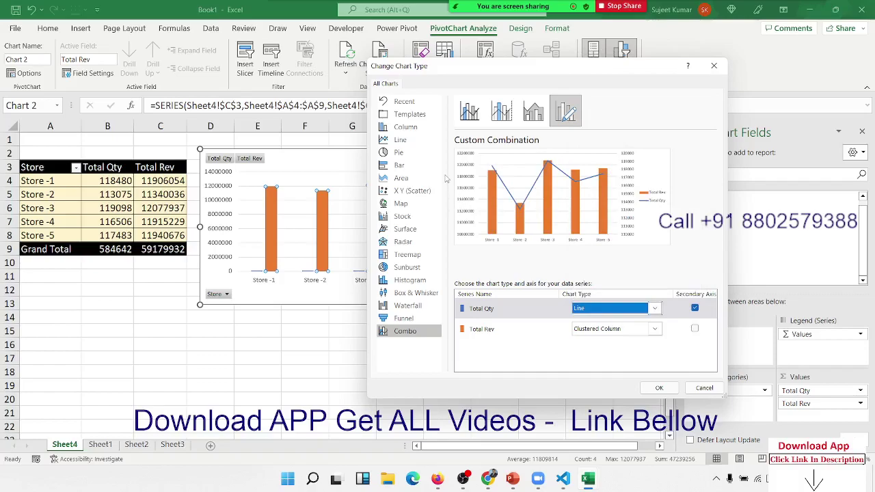
left_click(596, 311)
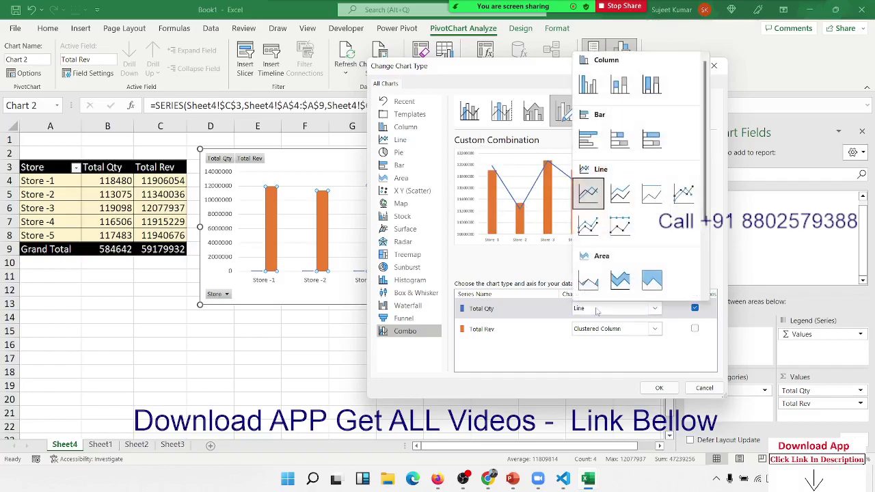
left_click(587, 83)
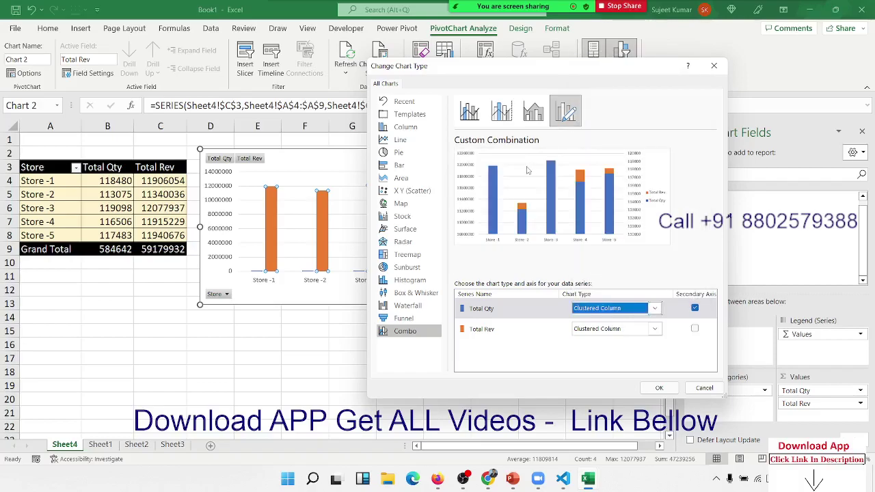
left_click(586, 308)
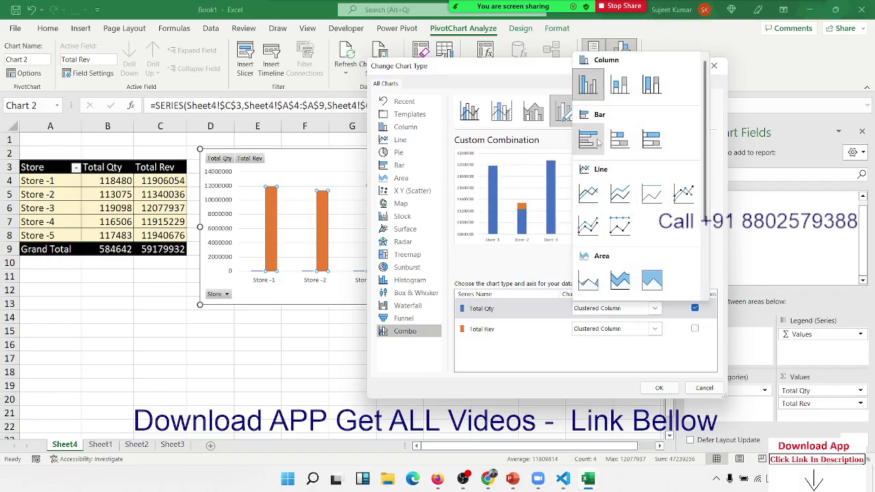
left_click(588, 196)
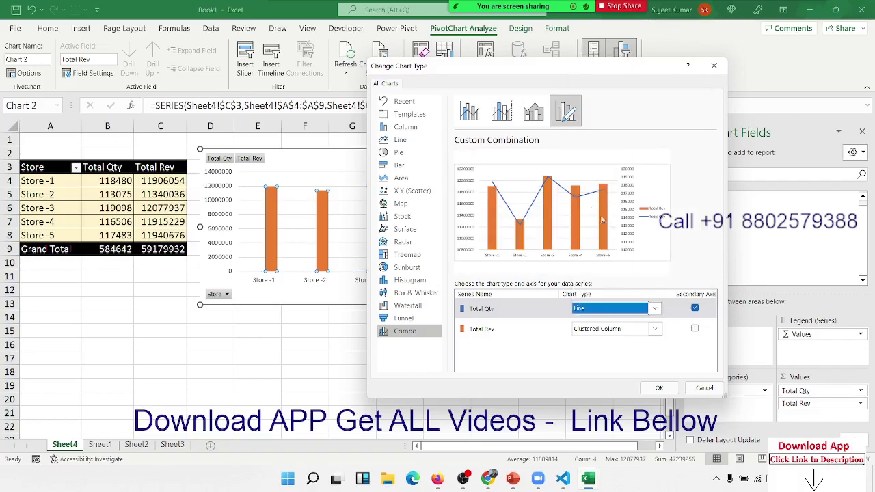
left_click(660, 387)
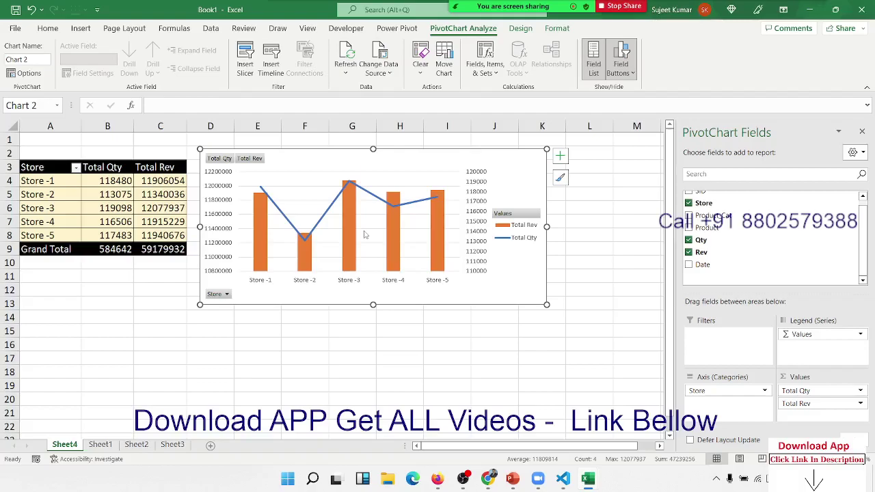
Review the Total Rev values, then nudge the combo chart slightly up and left beside the table.
left_click_drag(157, 169, 157, 250)
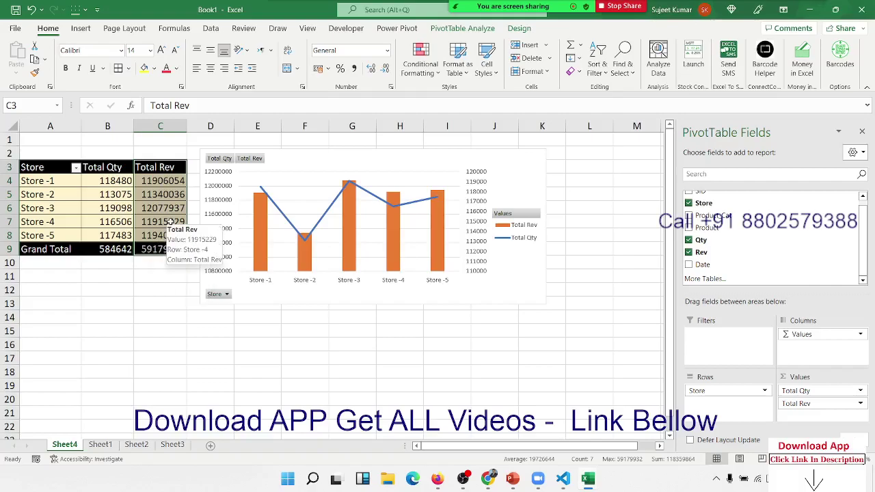
left_click(171, 223)
left_click_drag(202, 164, 195, 160)
left_click(121, 274)
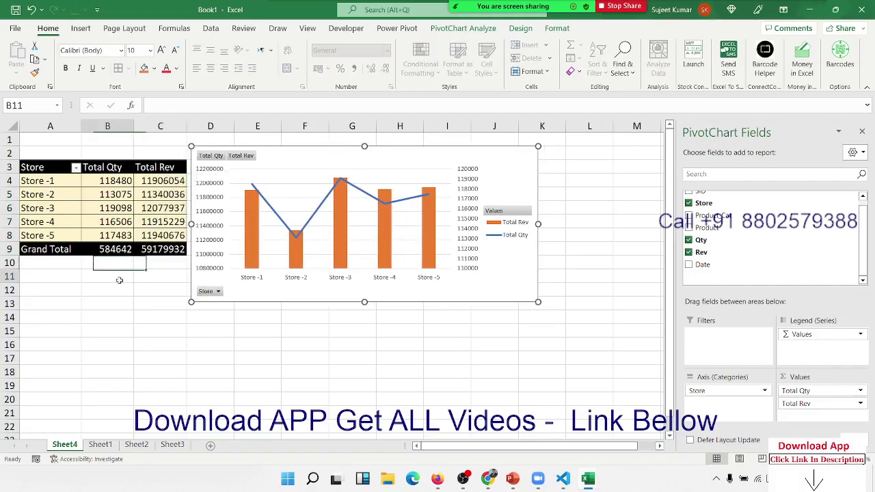
Copy Sheet4 into a new workbook, keeping the original sheet in Book1.
right_click(72, 448)
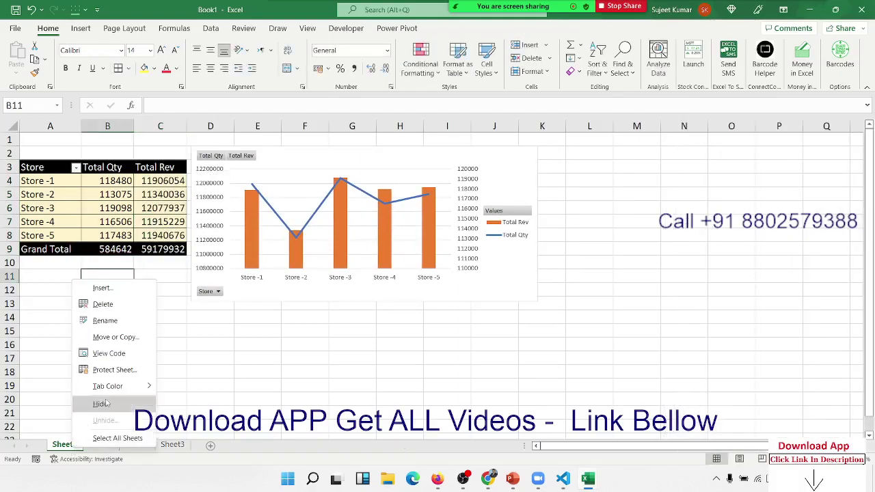
left_click(116, 337)
left_click(196, 317)
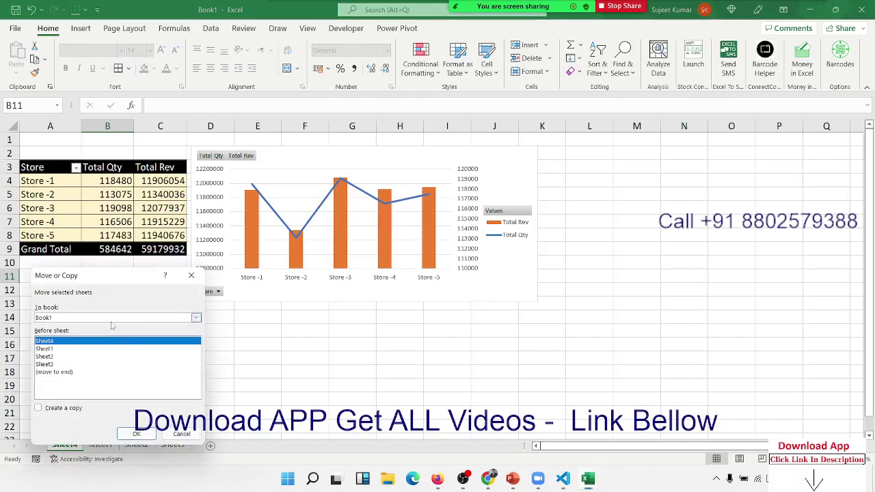
left_click(100, 331)
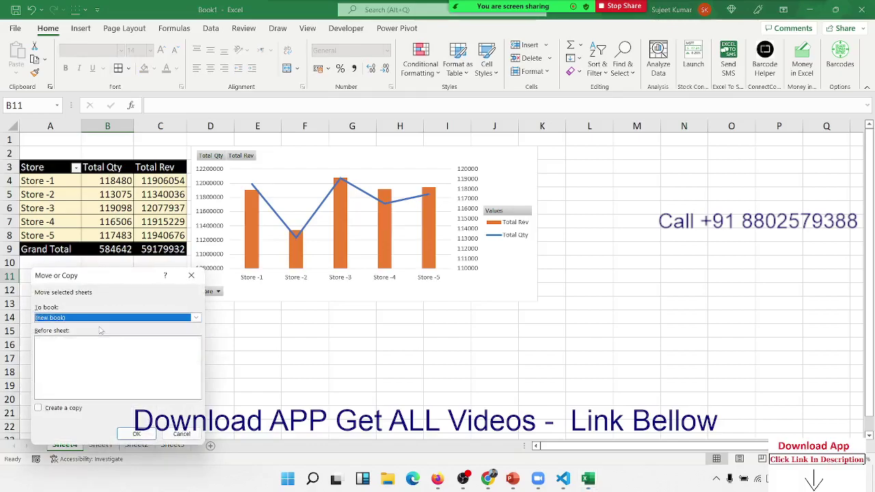
left_click(78, 408)
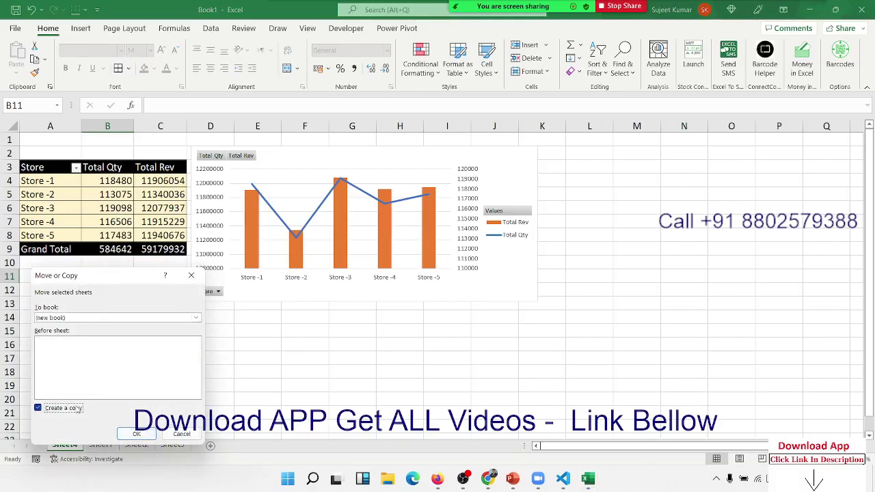
left_click(137, 434)
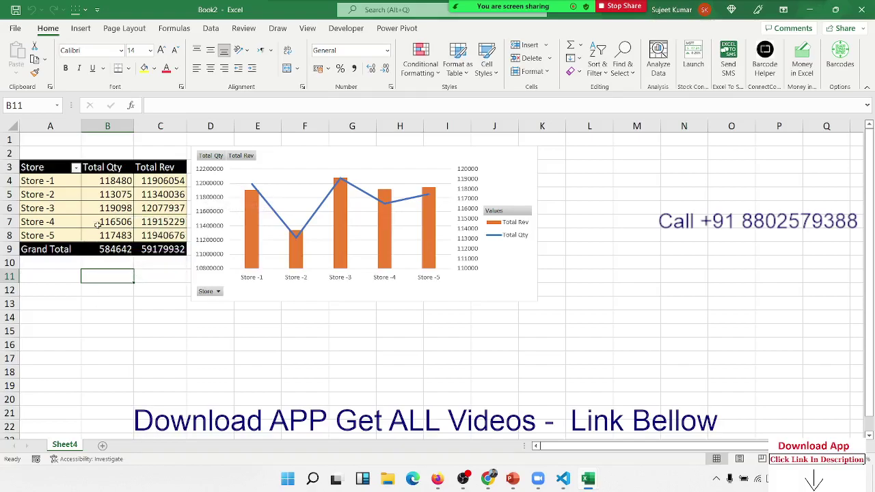
Select the Store -4 quantity in the copied pivot and dismiss its shortcut menu.
left_click(100, 217)
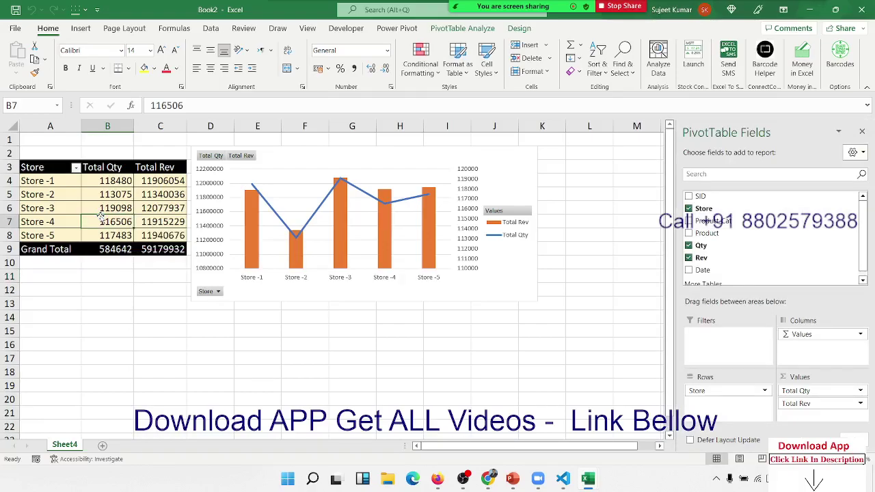
right_click(105, 218)
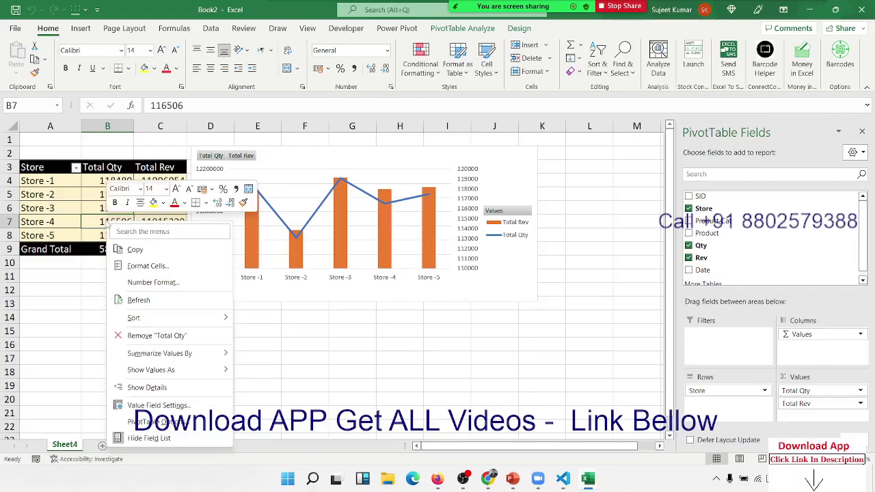
left_click(68, 311)
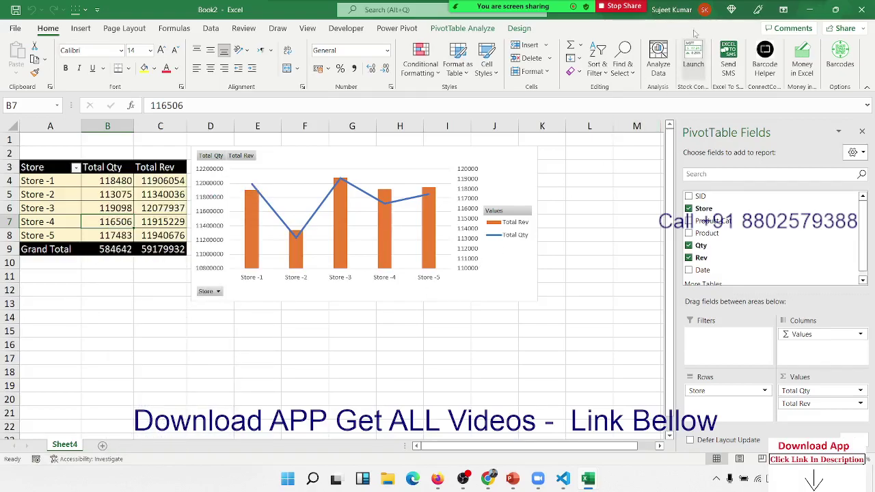
Minimize Book2, select A1 on Sheet1, and insert a PivotTable on a new worksheet.
left_click(808, 11)
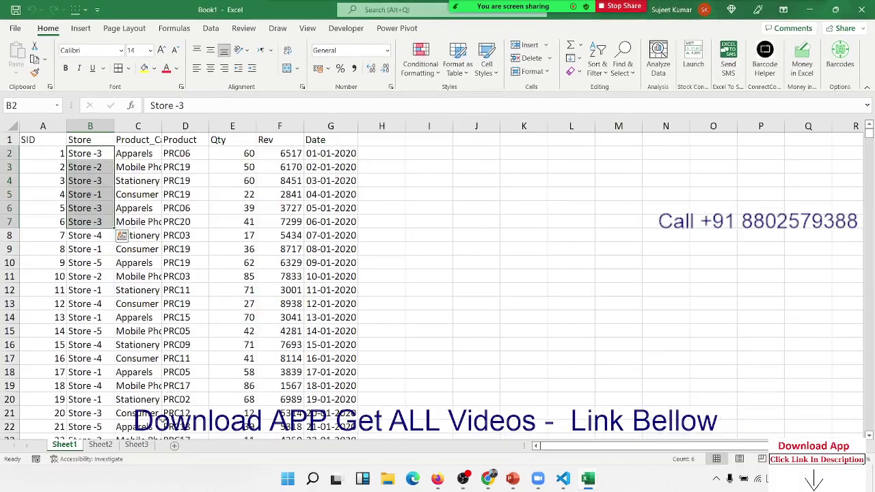
left_click(101, 445)
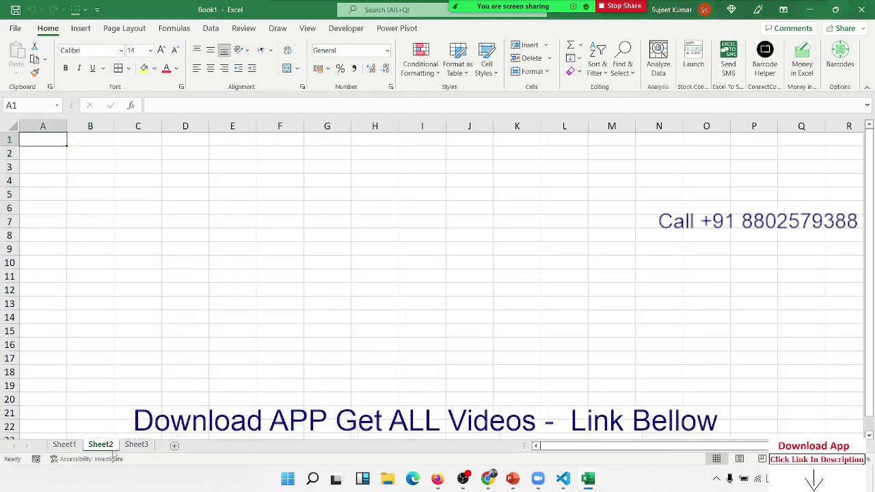
left_click(64, 445)
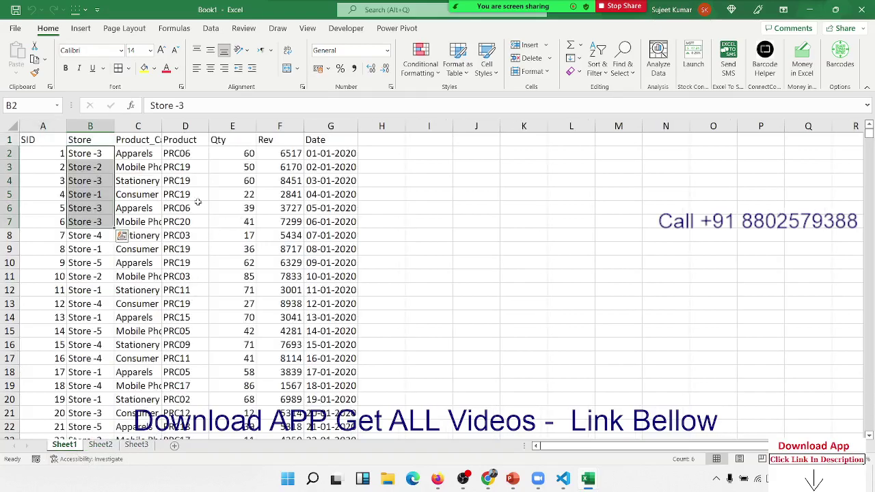
left_click(28, 143)
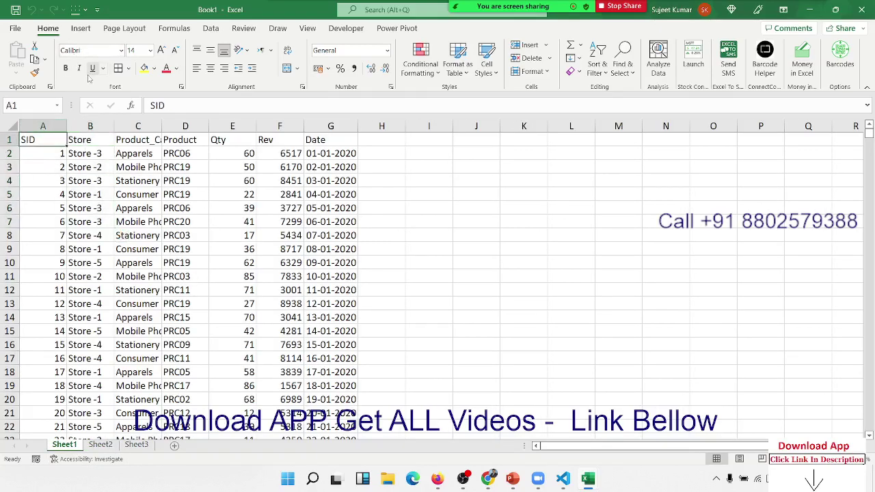
left_click(82, 30)
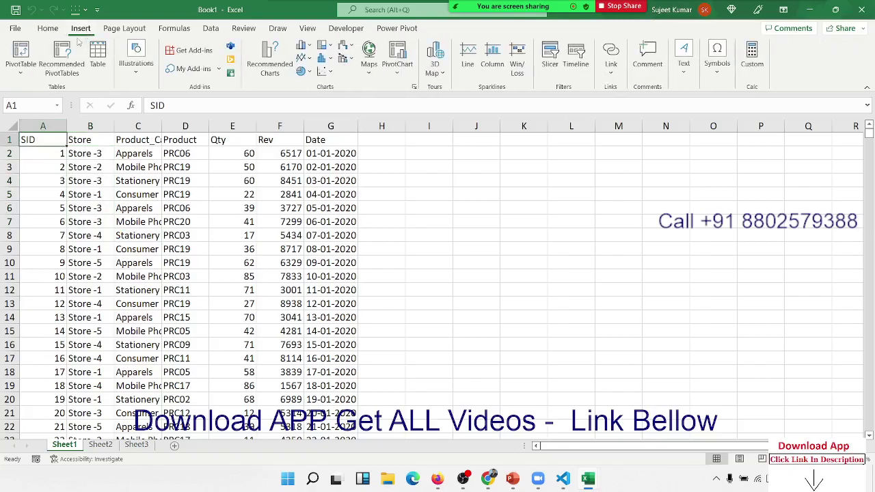
left_click(20, 52)
left_click(520, 266)
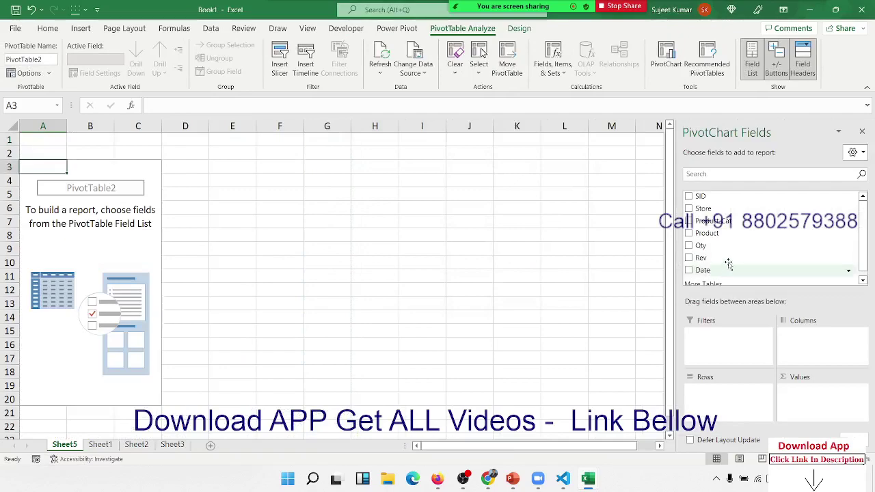
Put Product in Rows and Qty in Values so PRC01 totals 30076, then return to Sheet1.
mouse_move(729, 224)
left_mouse_down()
mouse_move(732, 410)
mouse_move(746, 259)
left_mouse_up()
left_click_drag(707, 228, 741, 410)
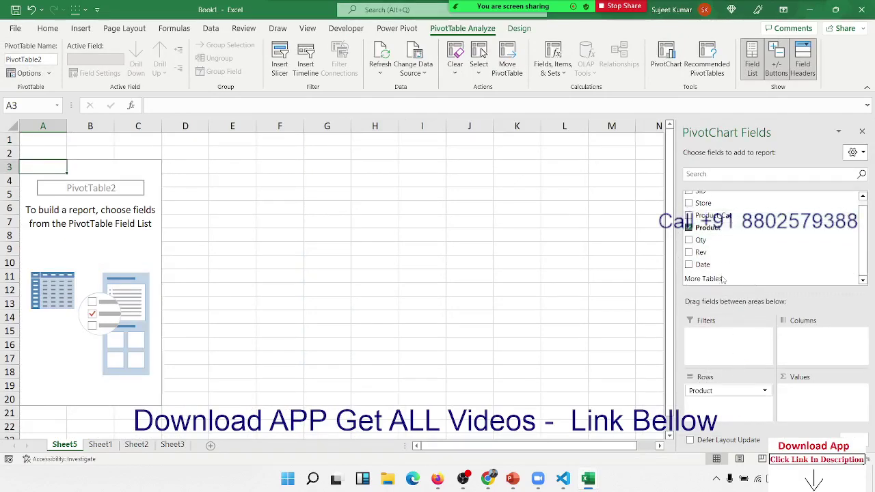
mouse_move(701, 240)
left_mouse_down()
mouse_move(814, 410)
mouse_move(803, 401)
left_mouse_up()
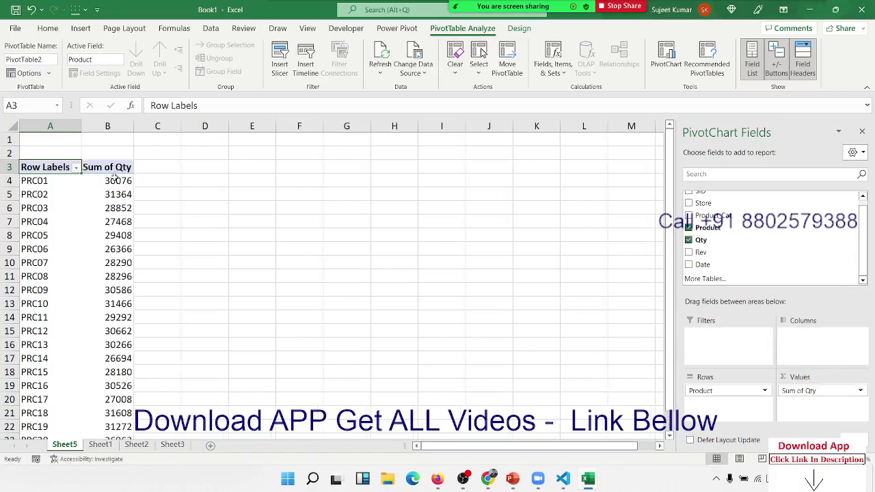
left_click(115, 179)
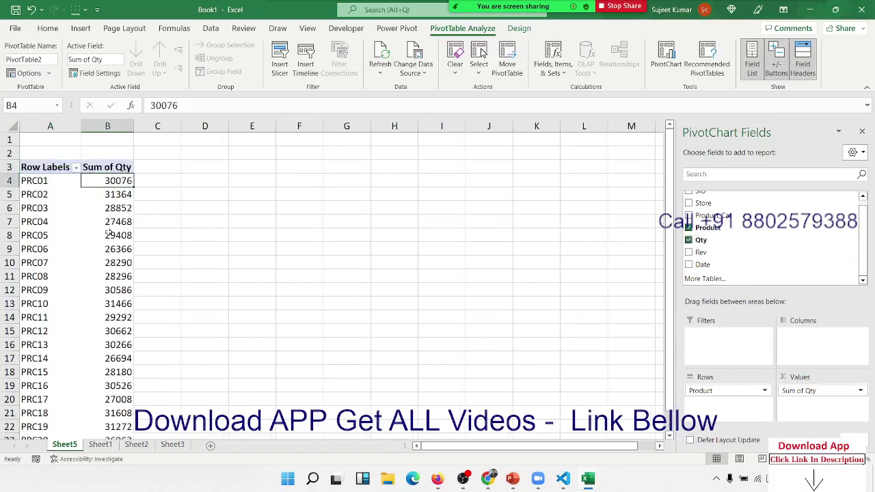
left_click(100, 445)
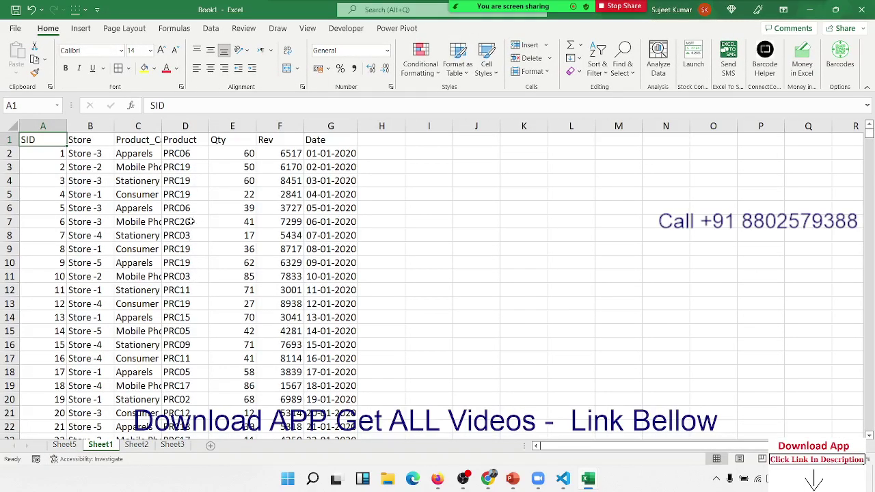
Change the PRC01 quantity in cell E194 from 17 to 170.
left_click(189, 205)
scroll(202, 295, "down", 10)
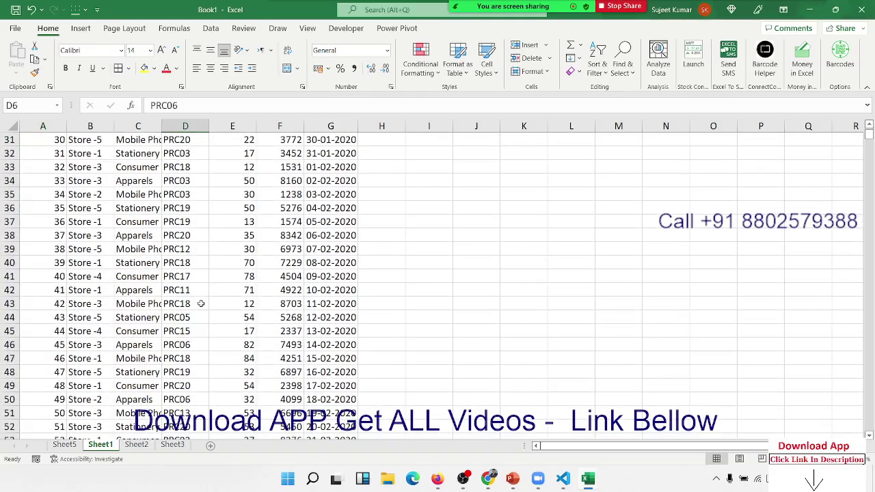
scroll(201, 303, "down", 13)
scroll(201, 303, "down", 10)
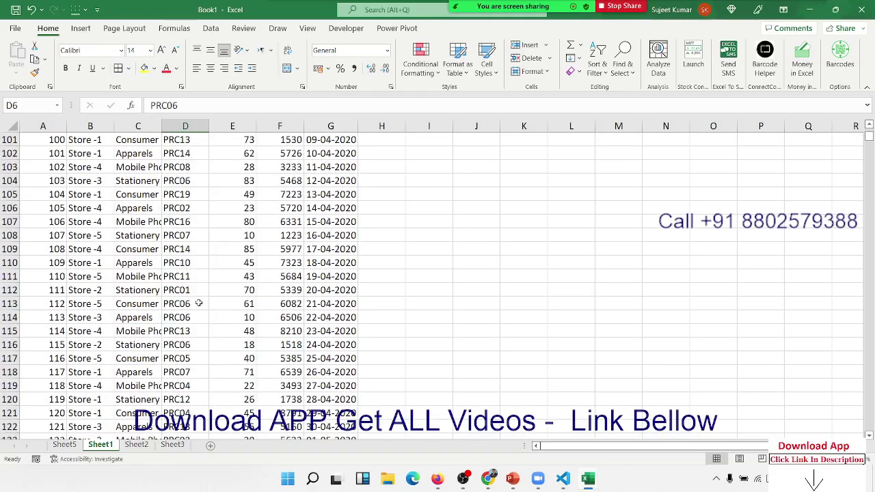
scroll(198, 299, "down", 3)
scroll(199, 299, "down", 1)
scroll(198, 299, "down", 3)
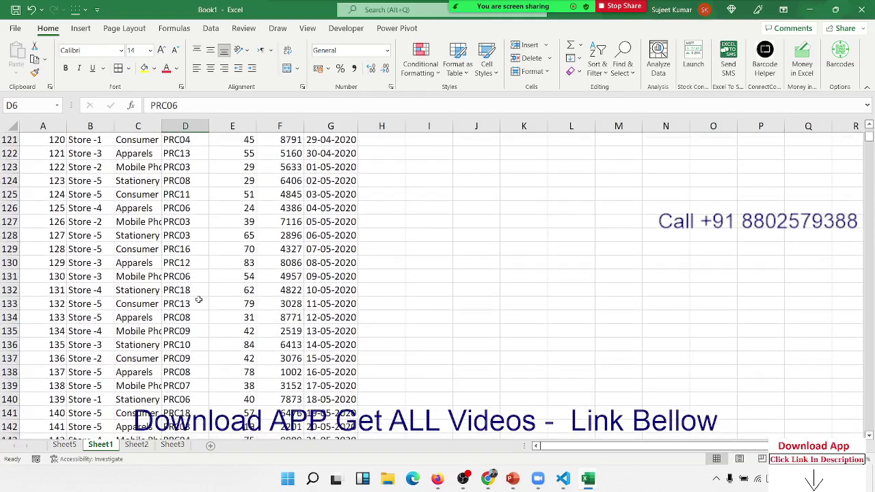
scroll(199, 300, "down", 7)
scroll(199, 299, "down", 7)
scroll(198, 300, "down", 7)
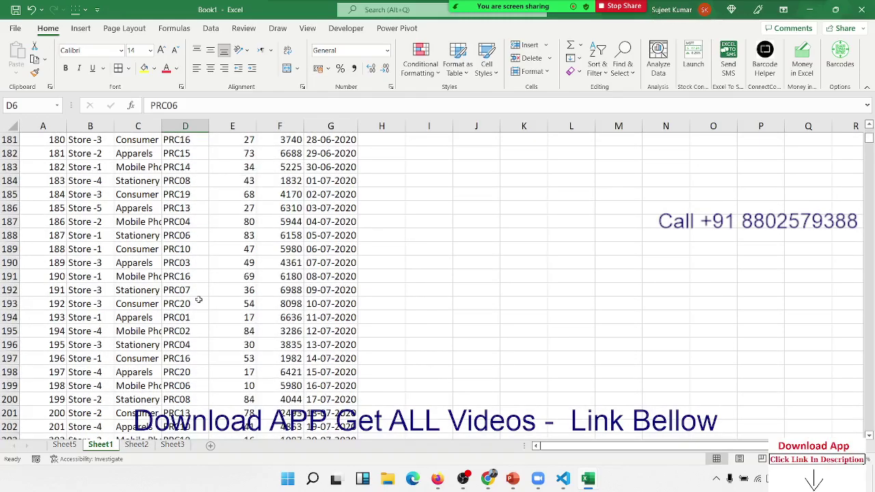
left_click(188, 319)
left_click(227, 316)
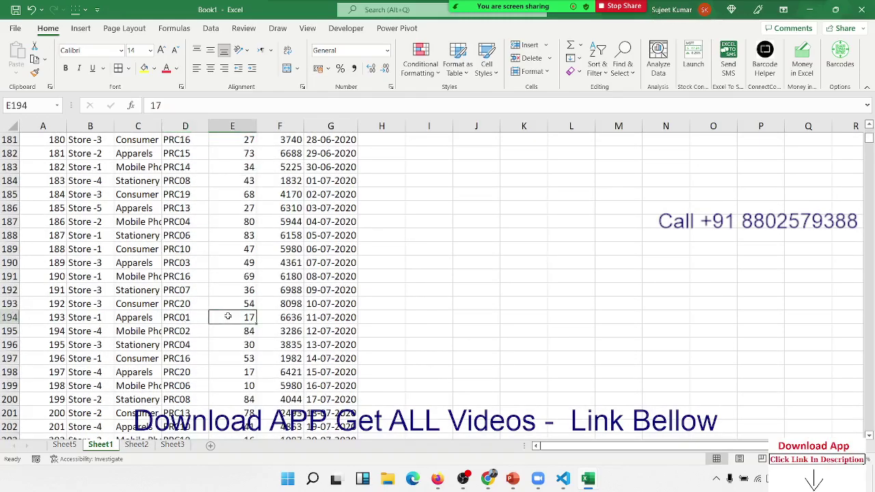
key("F2")
type("0")
key("Return")
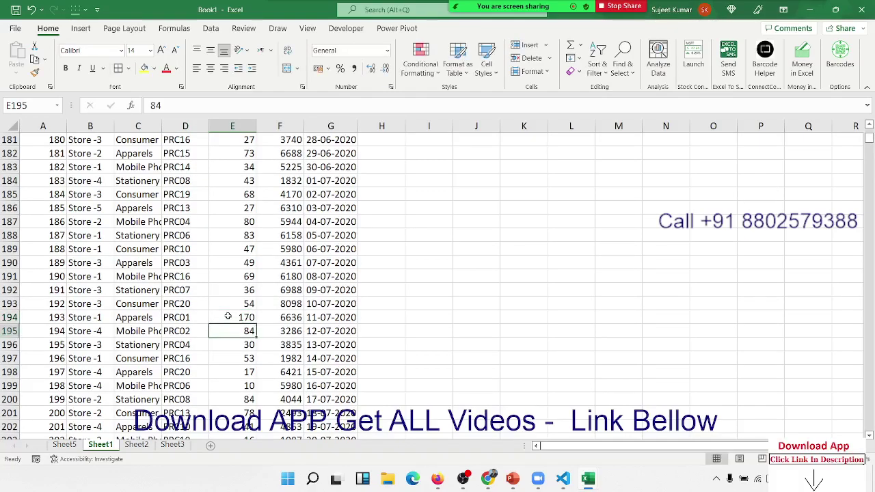
Refresh the Sheet5 pivot so PRC01's Sum of Qty updates to 30229.
left_click(64, 445)
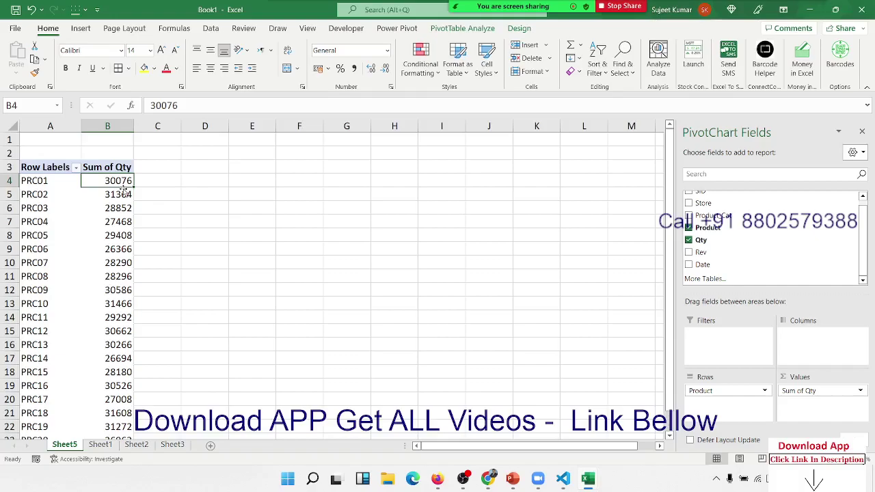
right_click(125, 193)
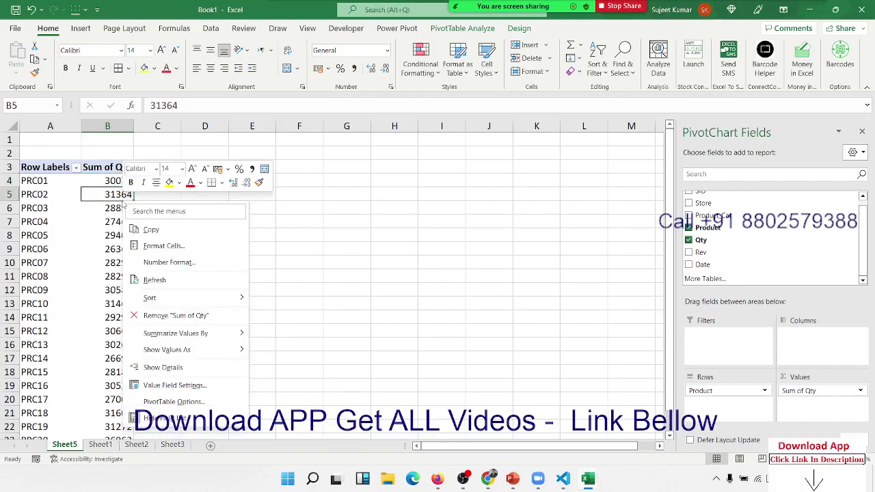
left_click(155, 280)
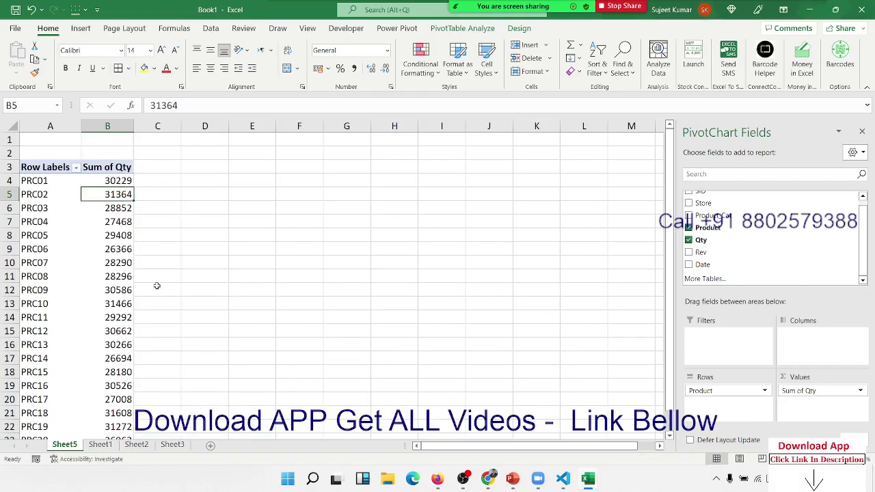
Jump to the last row of the Sheet1 source data with Ctrl+Down.
left_click(99, 444)
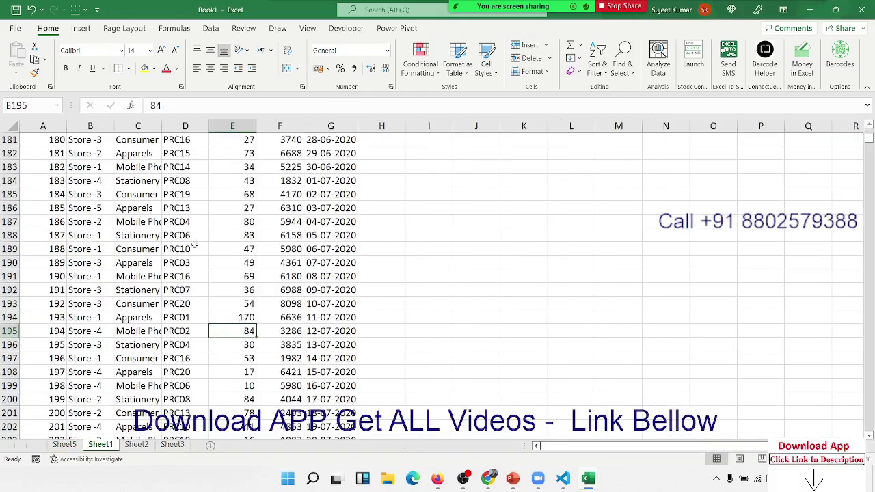
left_click(135, 251)
key("ctrl+Down")
key("Down")
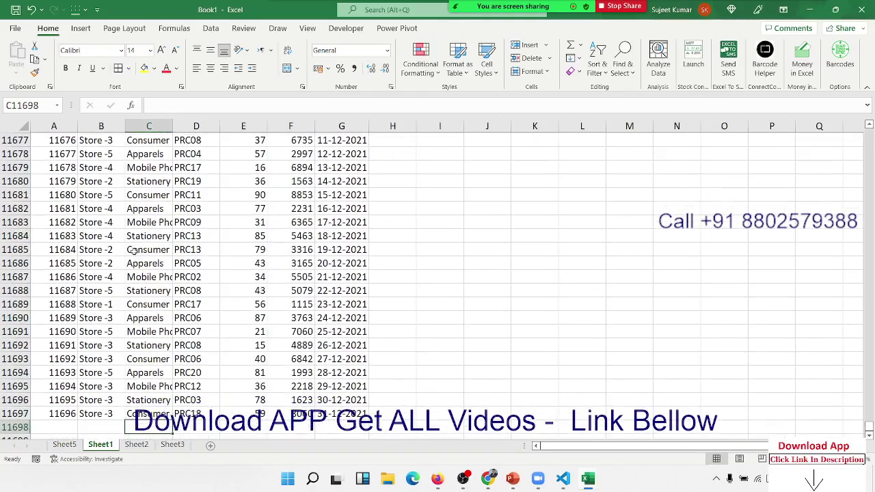
key("Left")
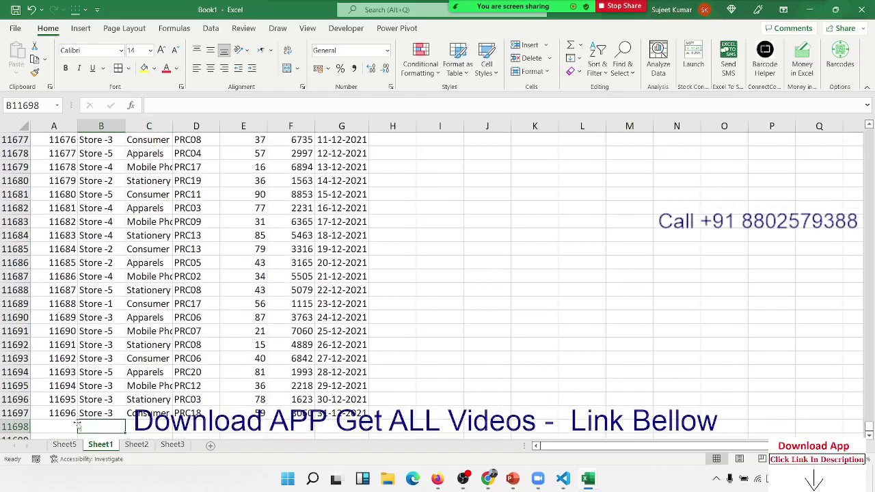
Open the Change Data Source options for the Sheet5 pivot.
left_click(72, 445)
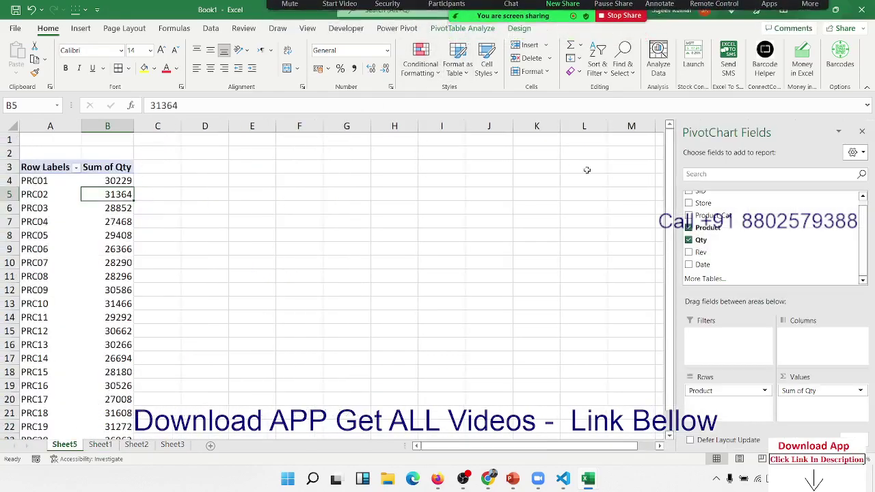
left_click(462, 28)
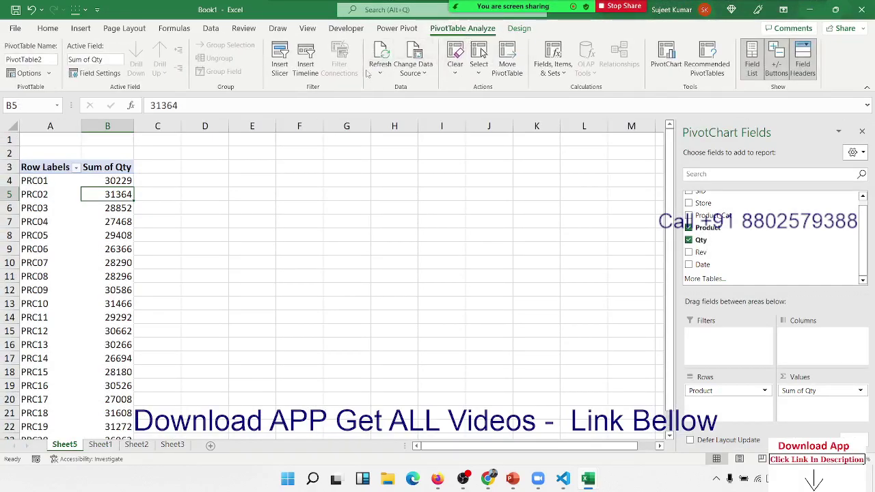
left_click(412, 68)
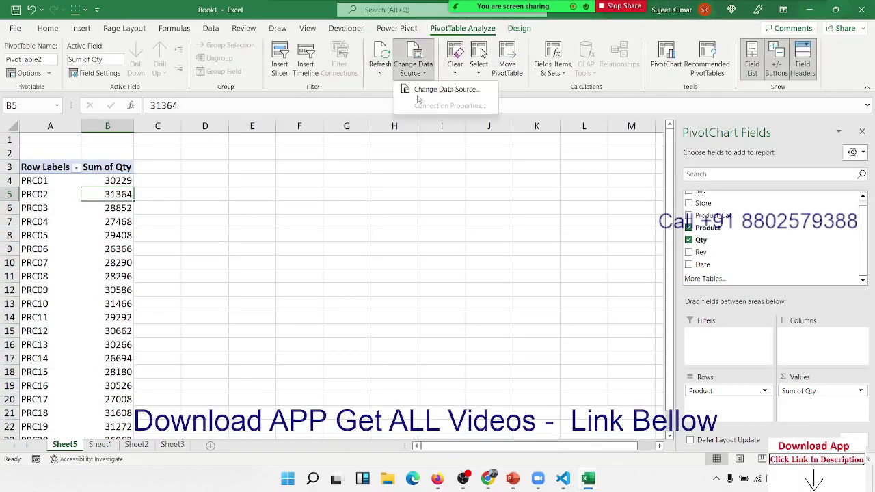
left_click(431, 89)
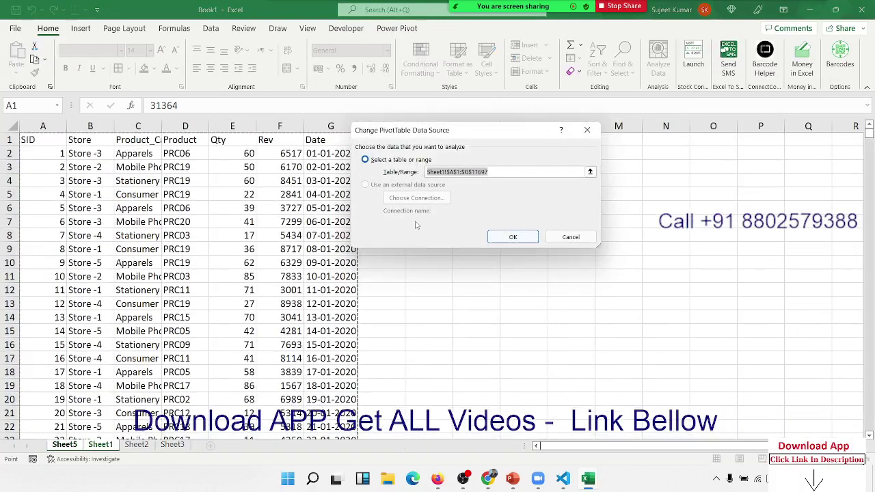
left_click(564, 238)
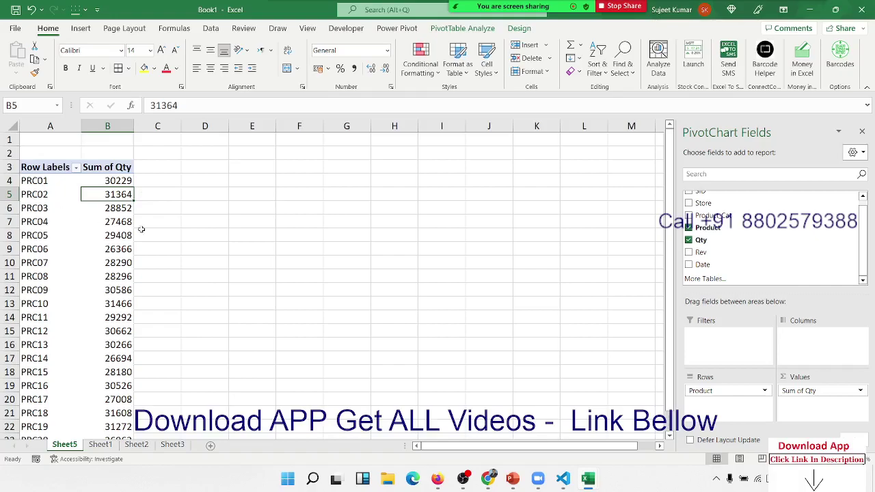
left_click(831, 392)
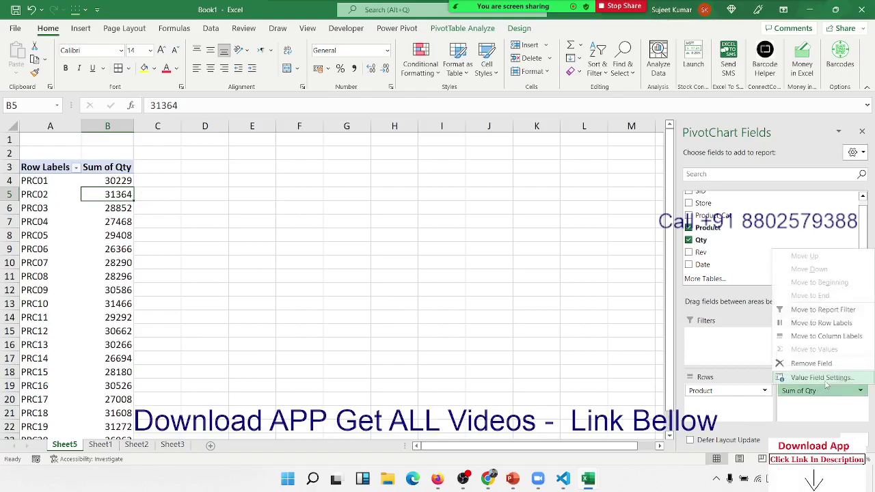
left_click(828, 380)
left_click(390, 206)
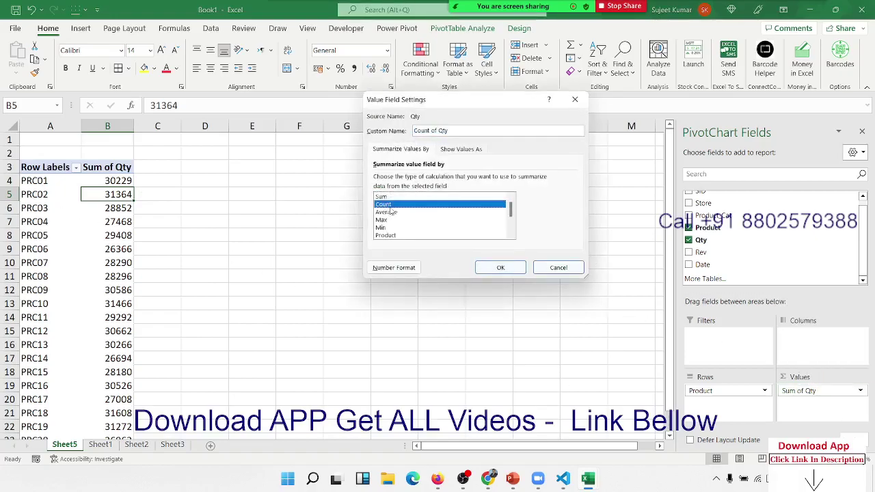
left_click(501, 268)
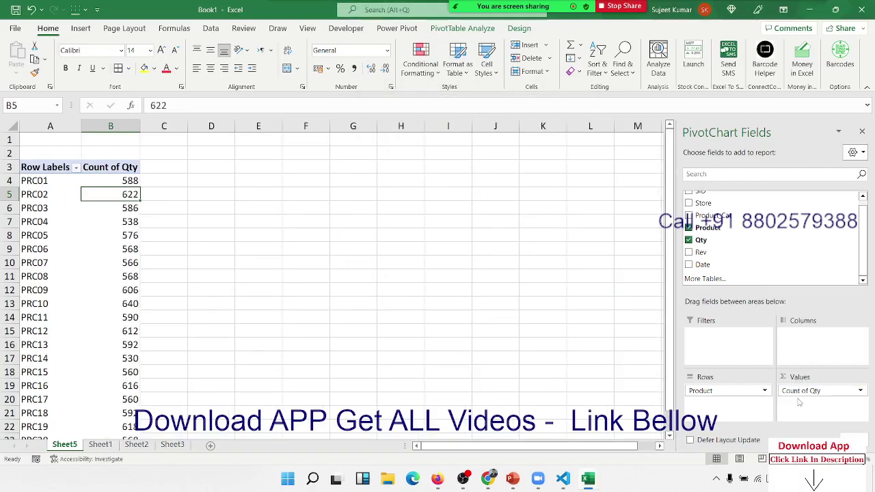
left_click(831, 391)
left_click(820, 380)
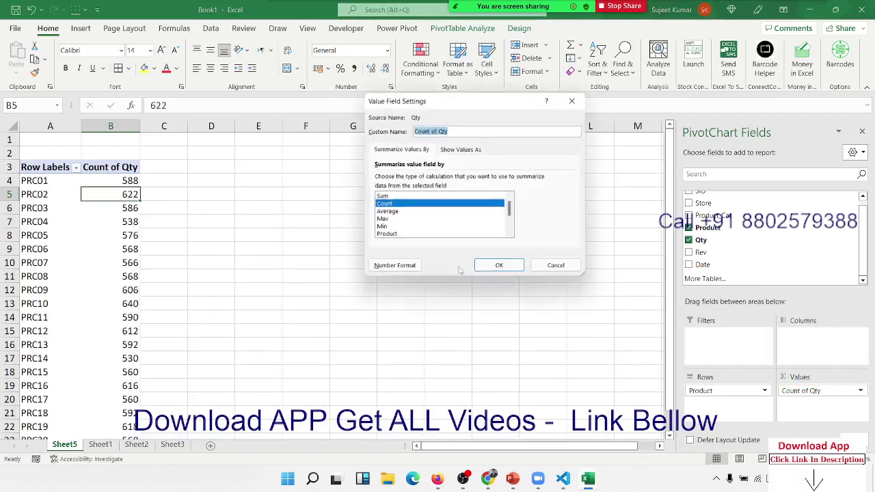
left_click(396, 212)
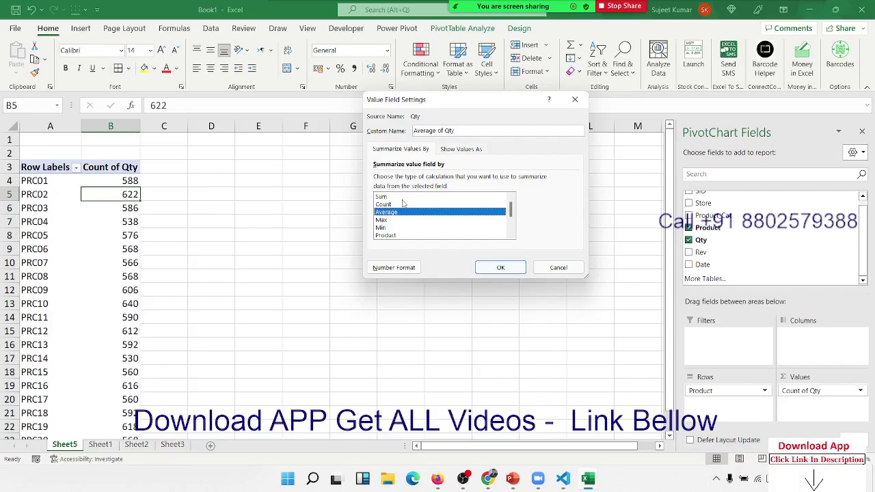
left_click(401, 197)
left_click(497, 268)
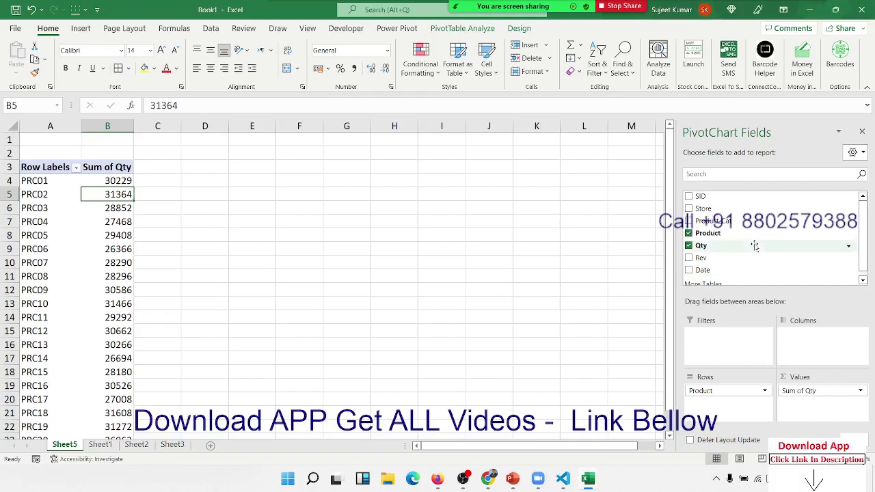
Add Store beneath Product in the pivot rows to nest Store -1 to Store -5.
mouse_move(734, 217)
left_mouse_down()
mouse_move(740, 416)
mouse_move(725, 405)
left_mouse_up()
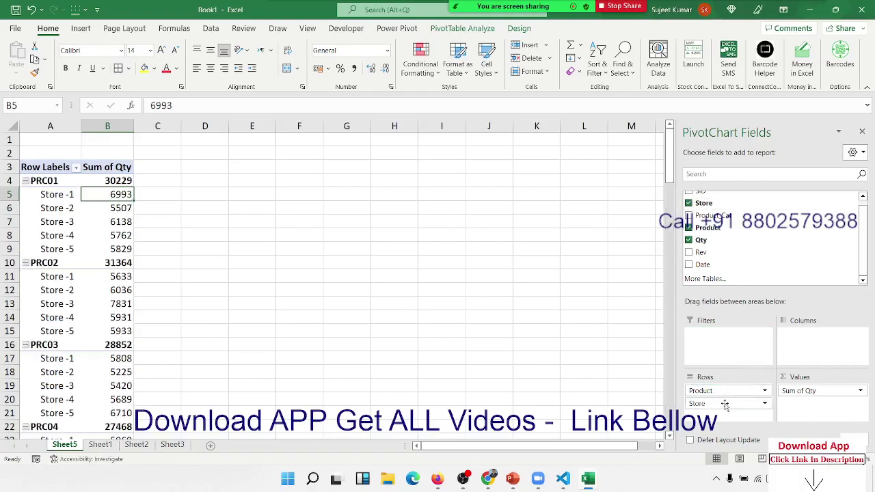
left_click_drag(62, 198, 56, 329)
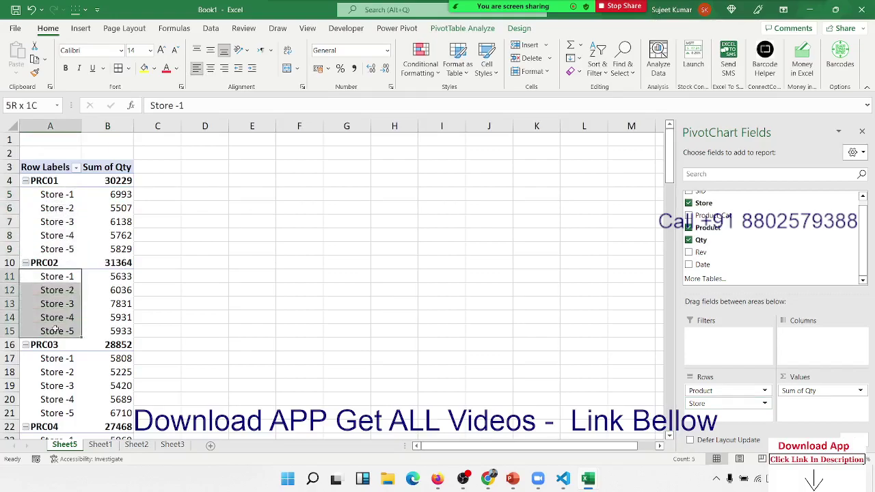
scroll(146, 282, "down", 3)
scroll(145, 282, "down", 8)
scroll(146, 282, "up", 2)
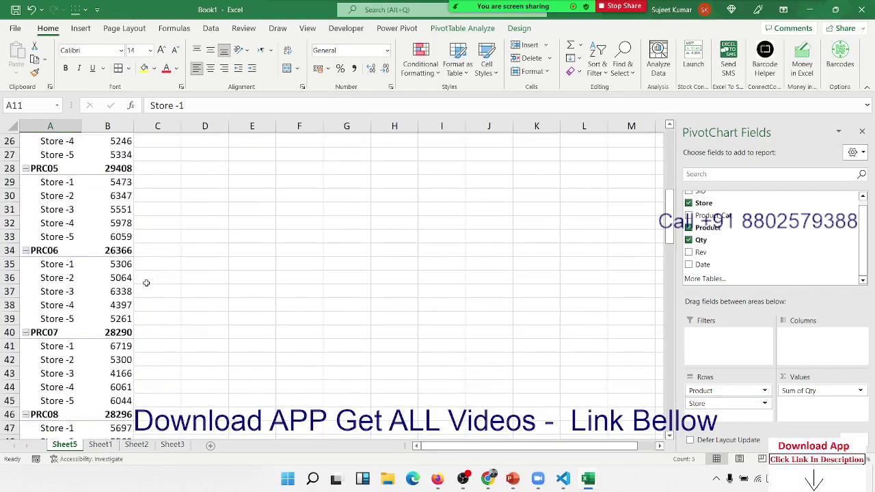
scroll(145, 282, "up", 8)
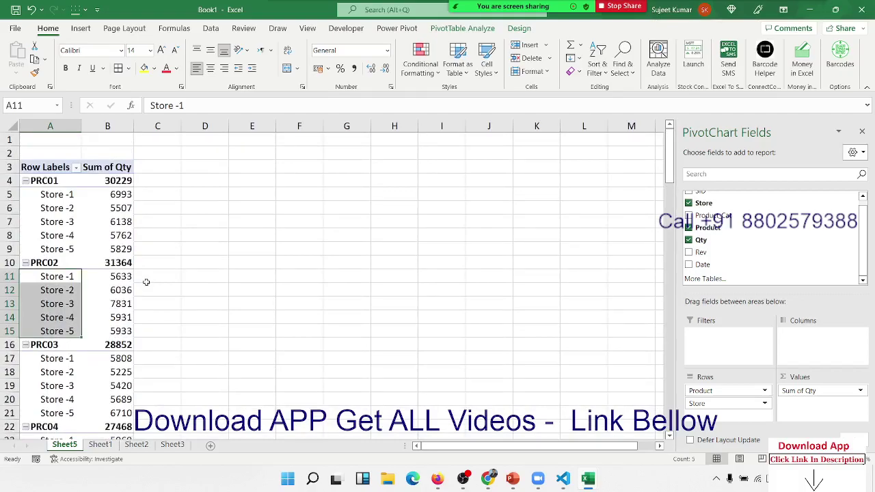
Toggle PRC01's store rows, then collapse and expand the whole Product field.
left_click(26, 181)
left_click(26, 181)
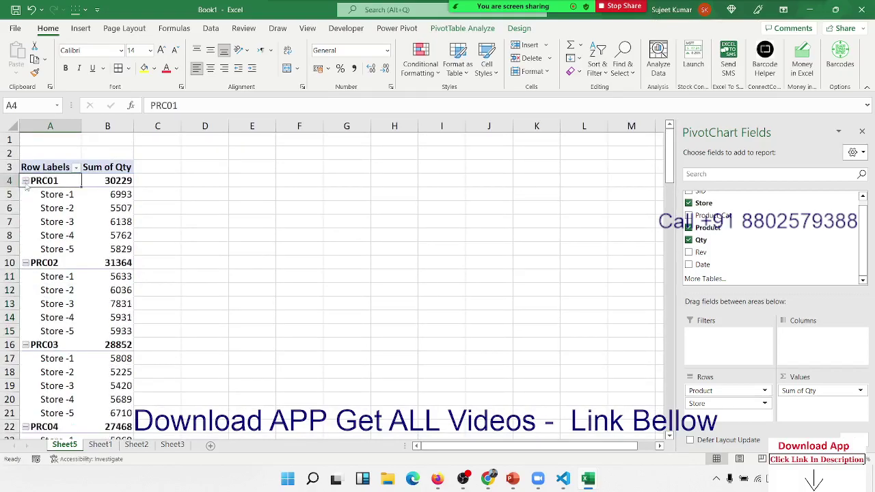
left_click(25, 181)
left_click(25, 181)
left_click(462, 28)
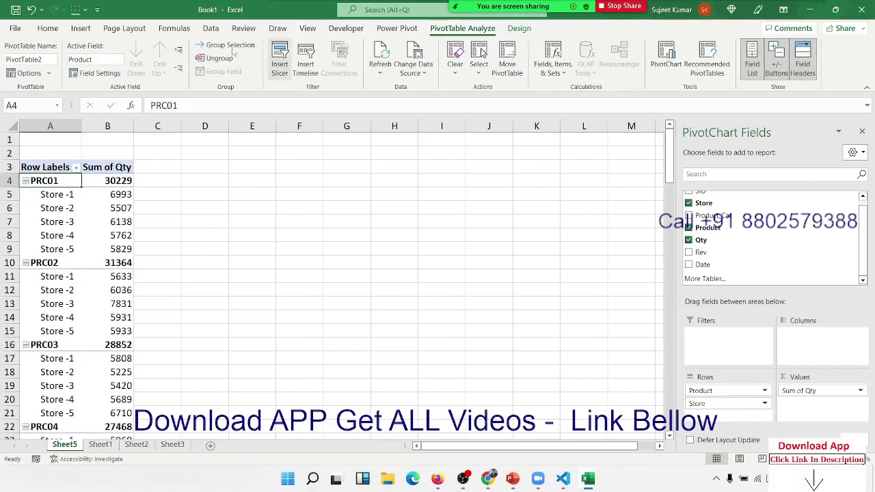
left_click(177, 71)
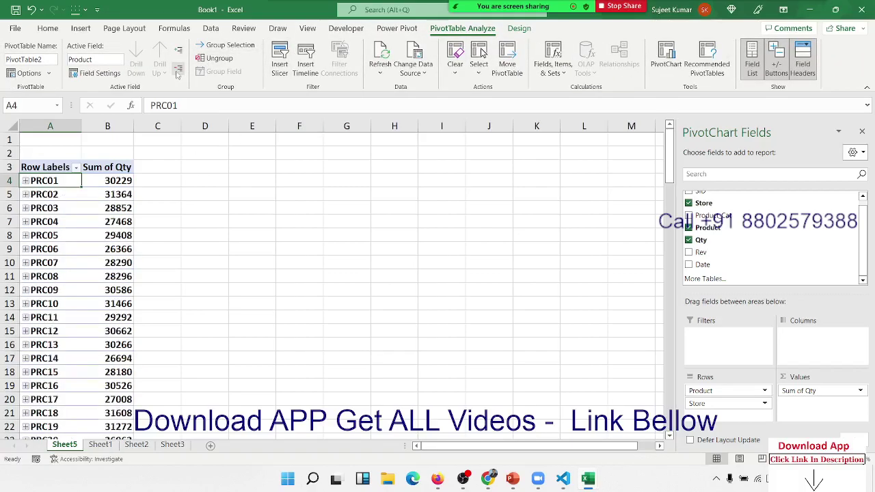
left_click(179, 52)
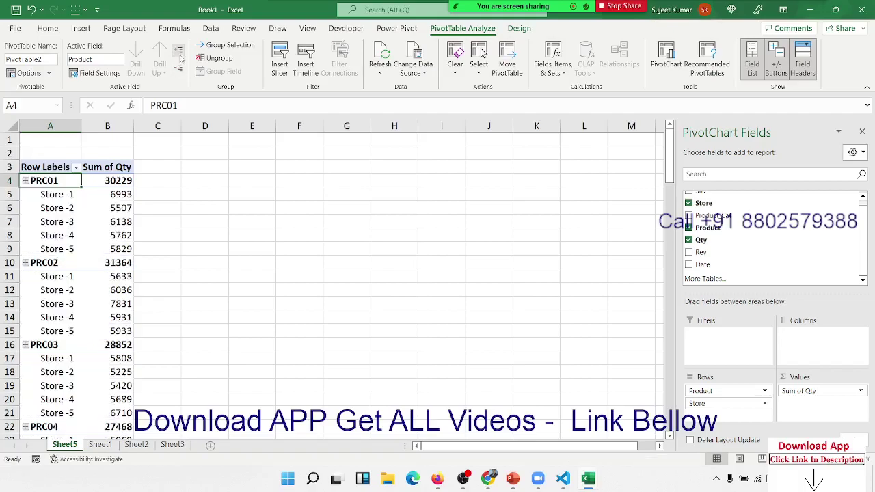
left_click(178, 69)
left_click(179, 51)
left_click(179, 69)
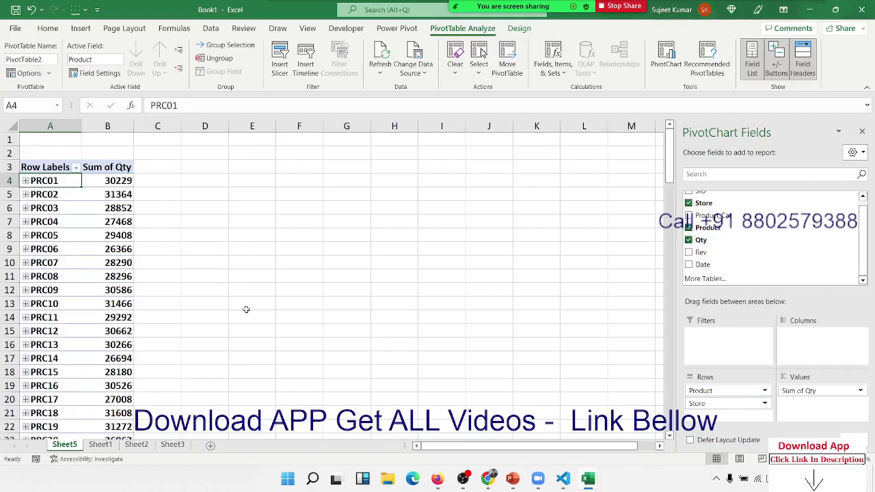
Expand and collapse PRC02, then expand every product to show all stores.
scroll(68, 248, "down", 7)
scroll(70, 248, "up", 7)
left_click(26, 195)
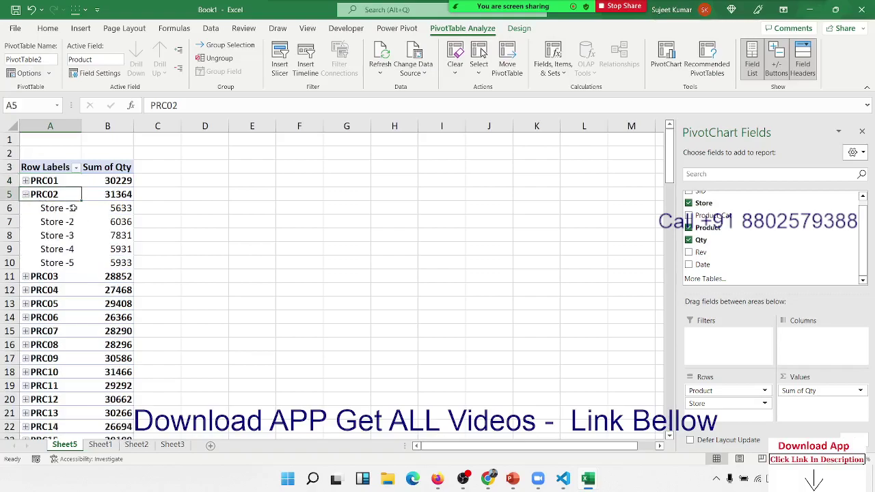
left_click(25, 194)
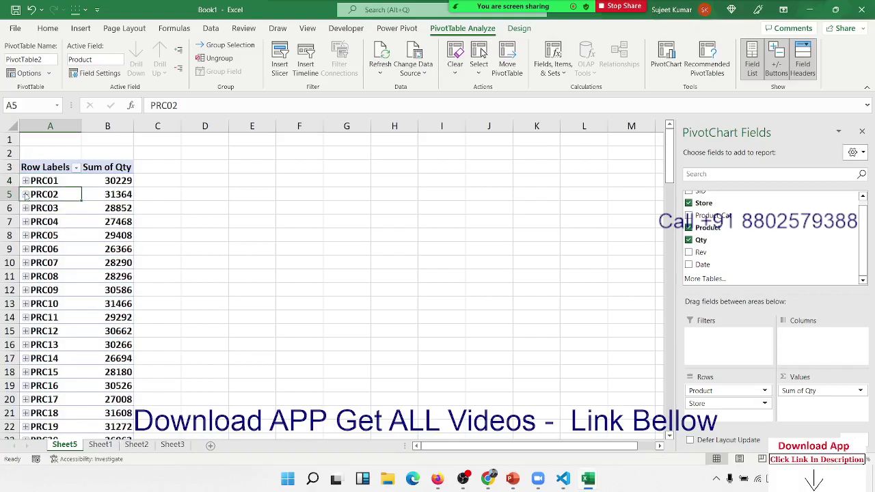
left_click(177, 50)
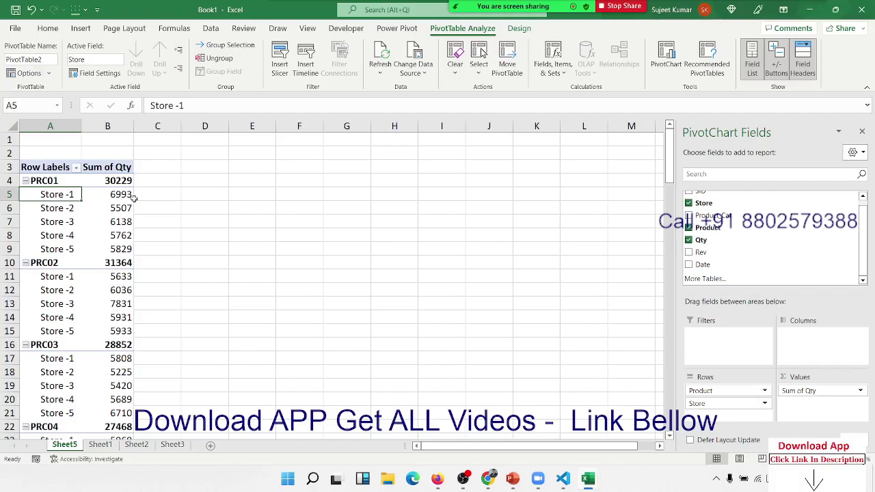
Copy column A's pivot row labels and paste them as values into column H.
left_click(50, 126)
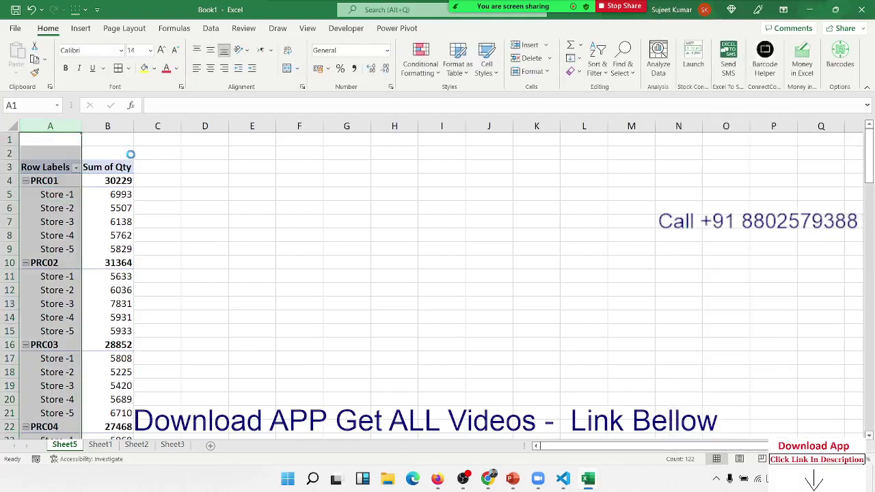
key("ctrl+c")
left_click(385, 138)
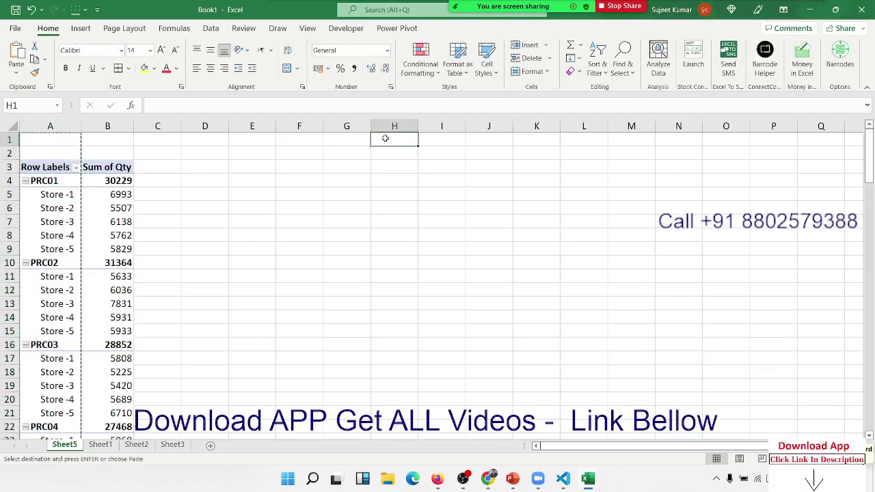
left_click(17, 71)
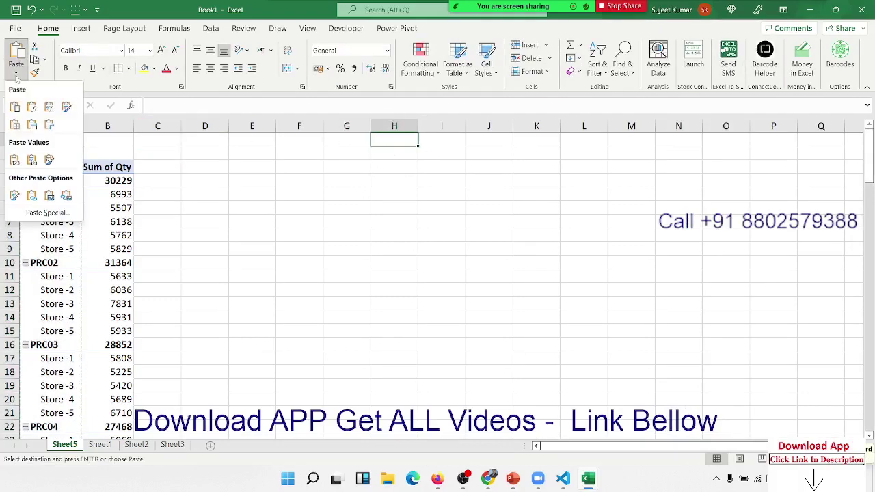
left_click(15, 160)
Clear the pasted labels from column H, leaving only the pivot table.
left_click(389, 206)
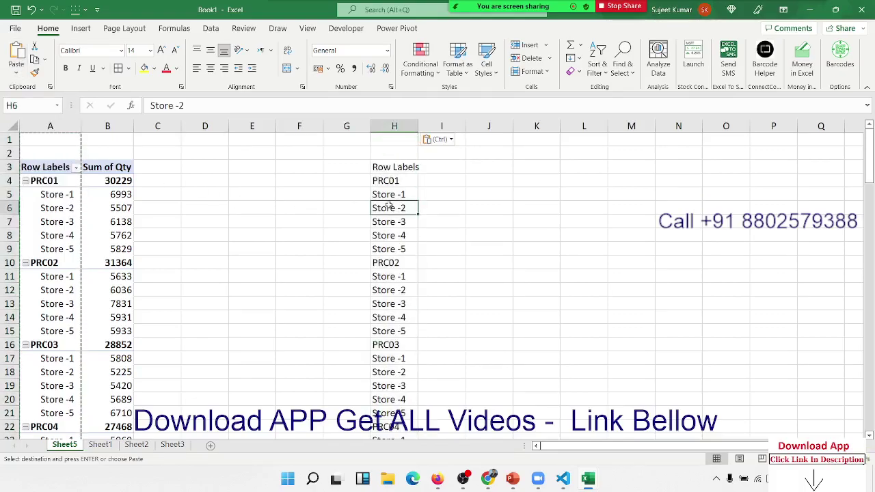
left_click_drag(395, 170, 393, 346)
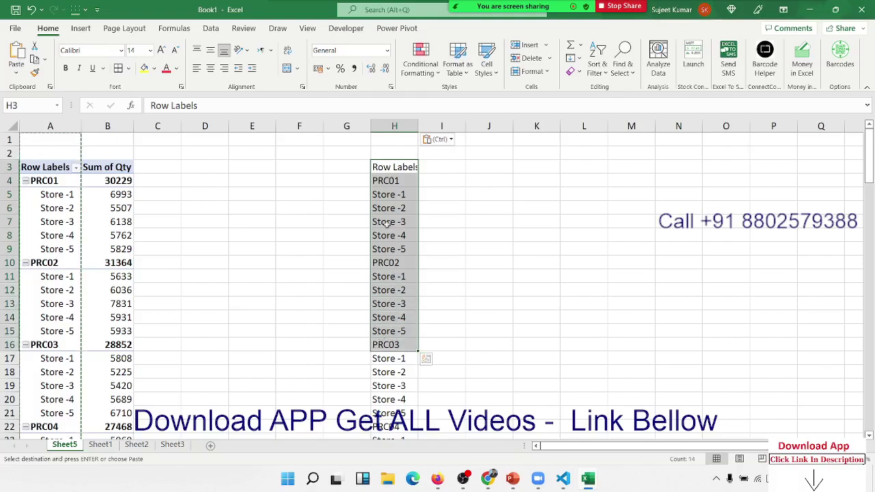
left_click(403, 124)
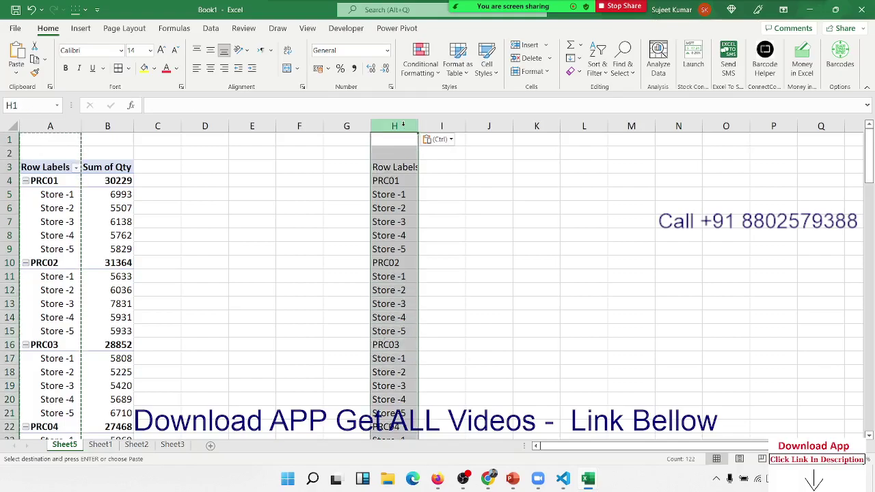
key("Delete")
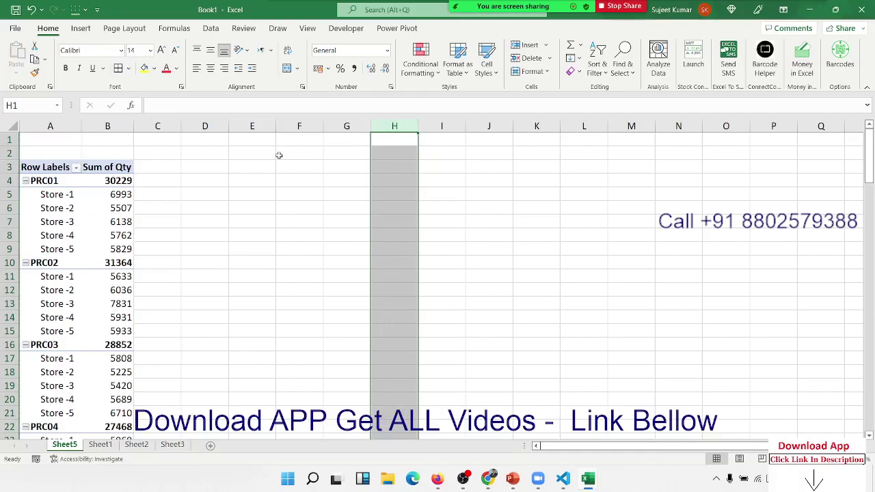
left_click(79, 198)
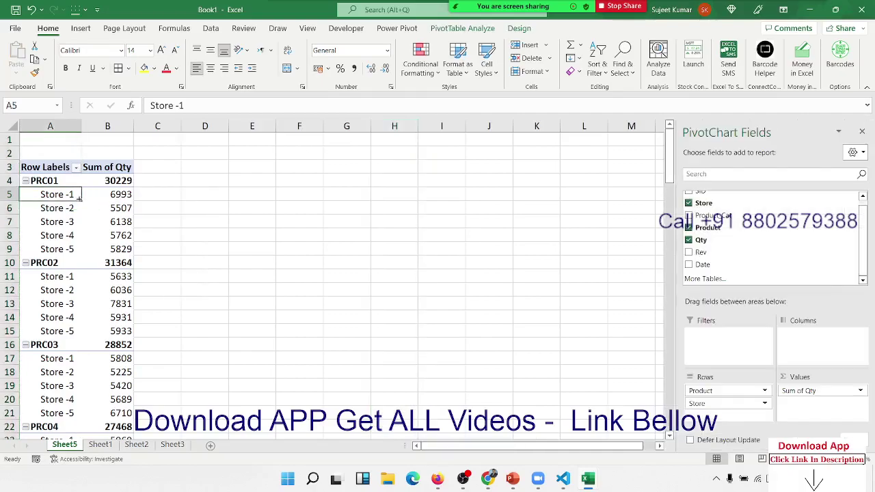
Switch the pivot's report layout to Show in Tabular Form.
left_click(202, 179)
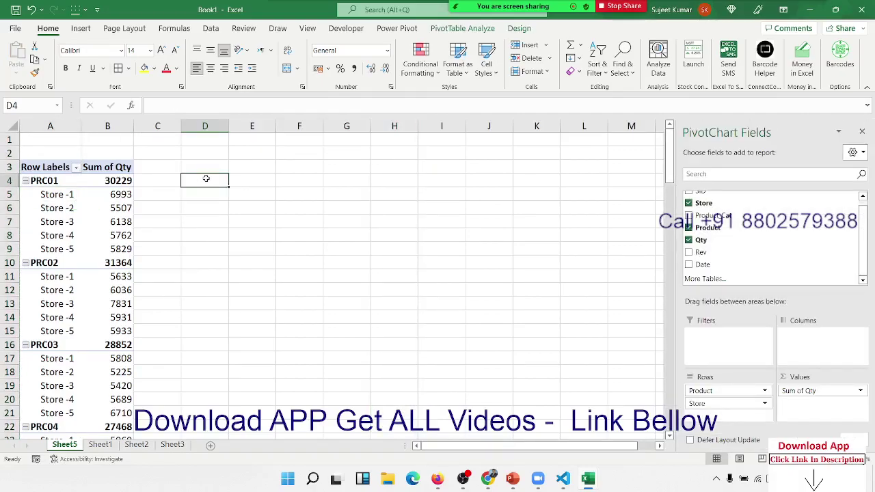
left_click_drag(210, 179, 290, 177)
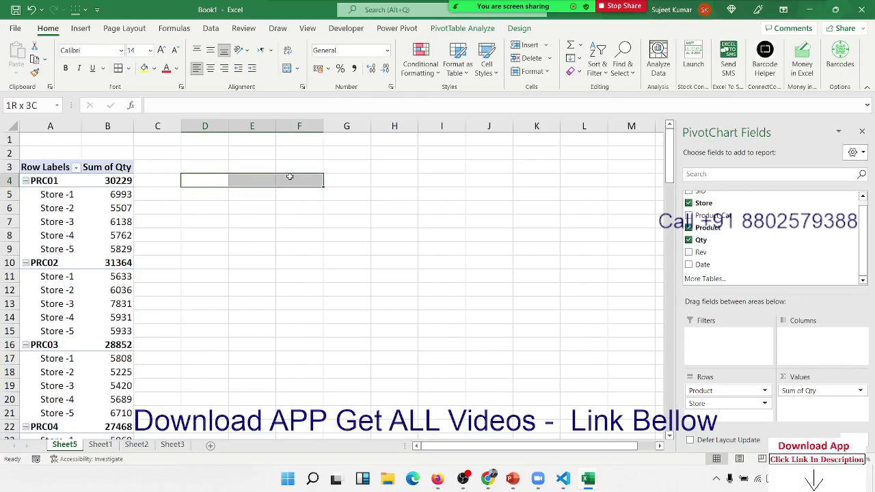
left_click(116, 207)
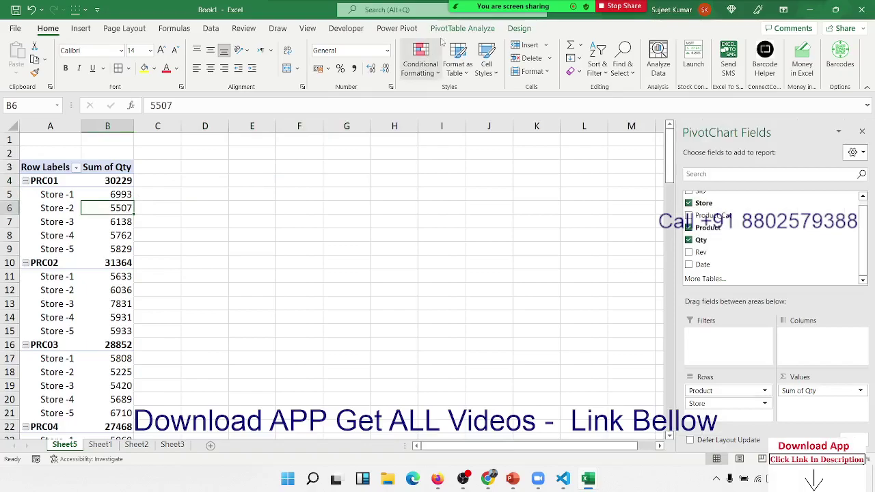
left_click(517, 28)
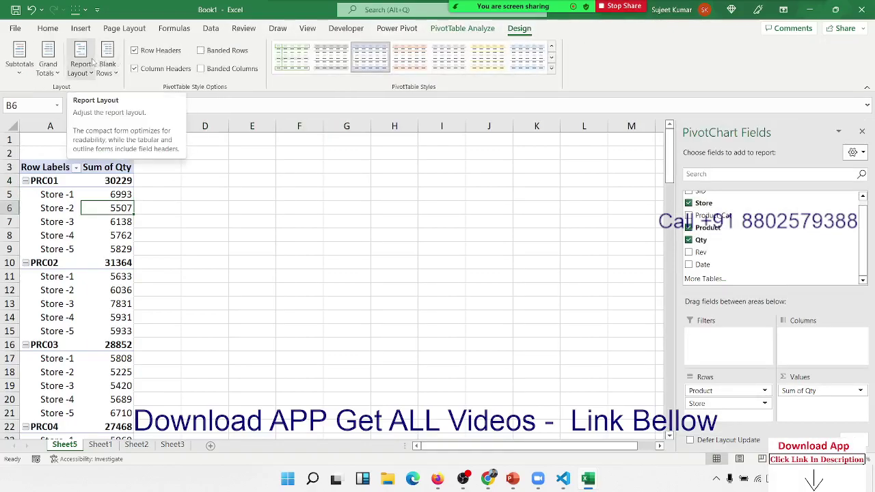
left_click(80, 65)
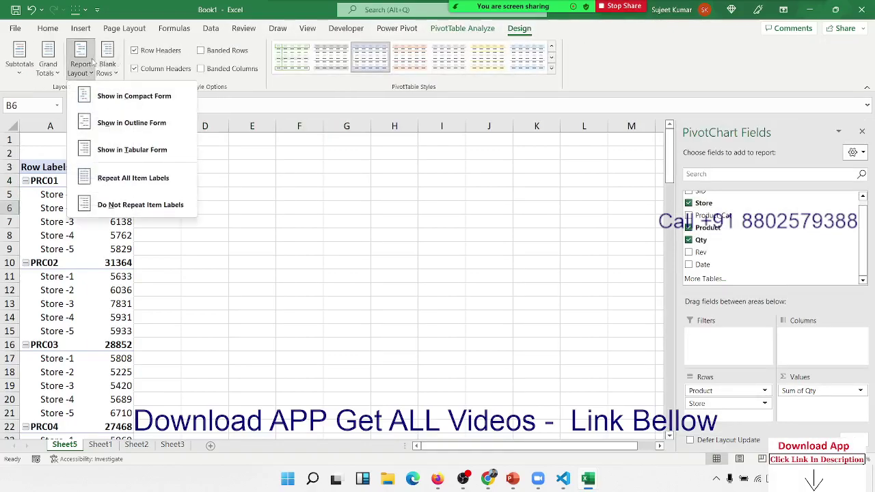
left_click(108, 150)
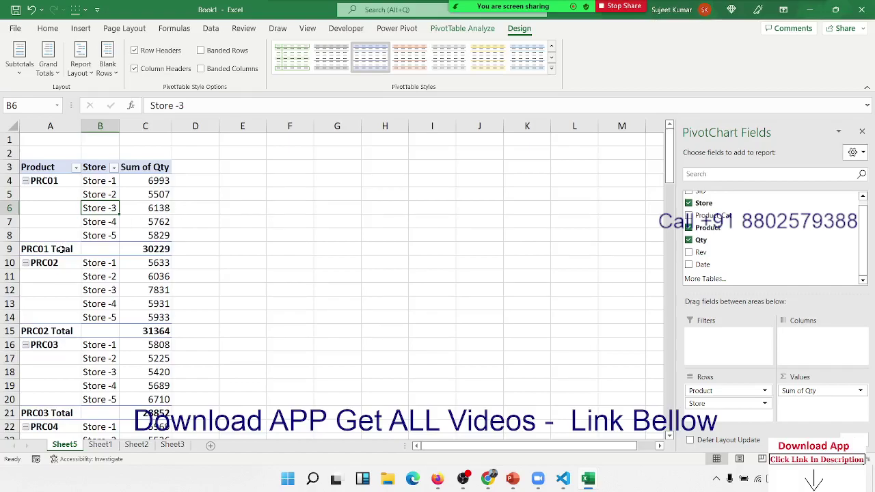
Select the PRC01 Total and next product subtotal rows to review them.
left_click_drag(61, 249, 145, 249)
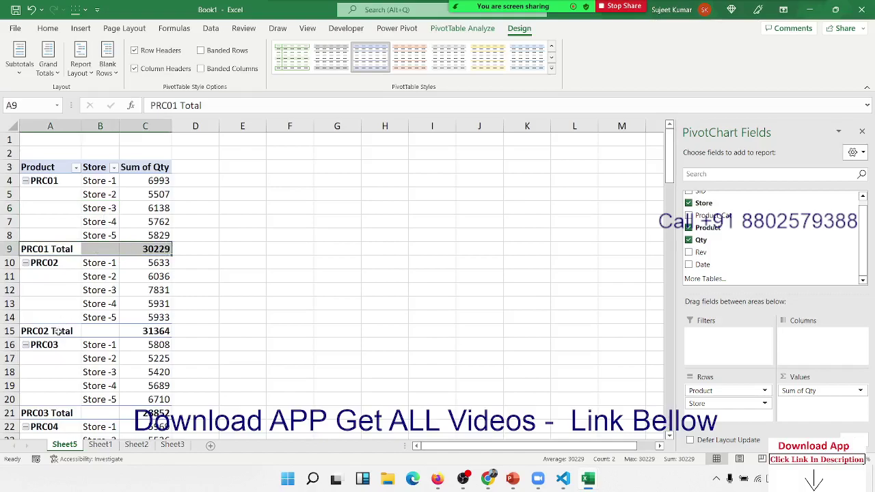
left_click_drag(59, 331, 144, 331)
scroll(119, 292, "down", 3)
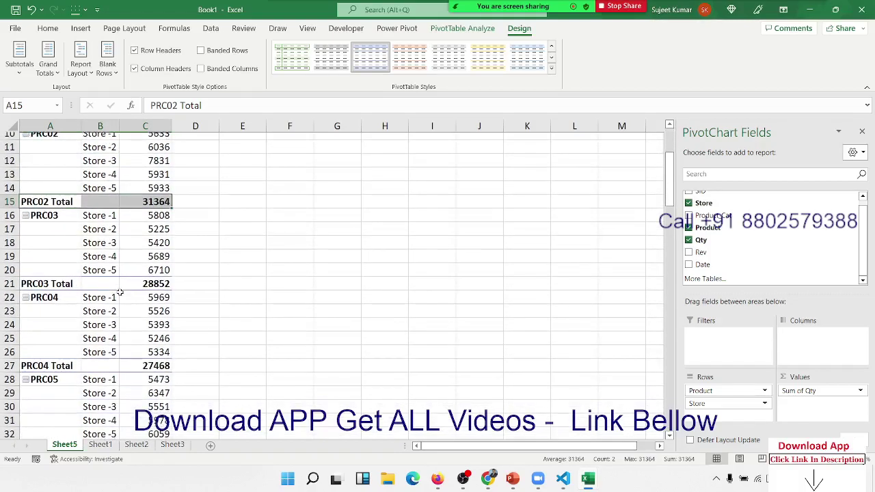
scroll(119, 293, "down", 4)
scroll(120, 292, "up", 7)
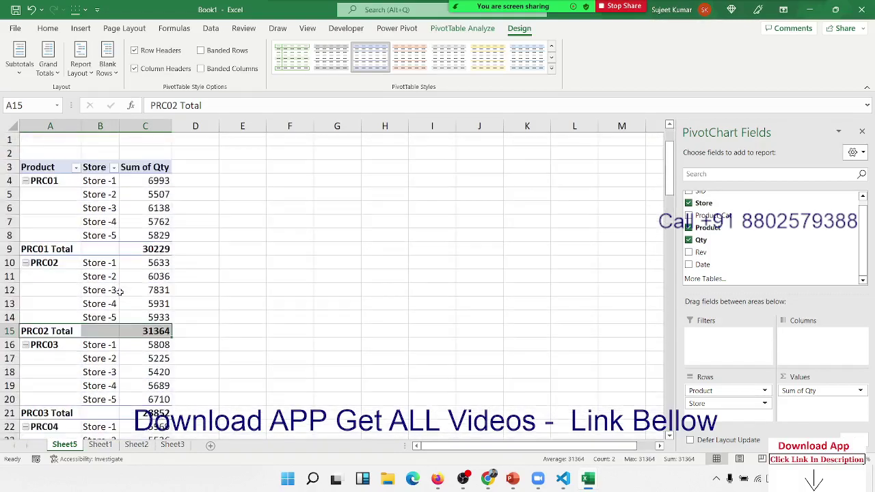
Uncheck Subtotal "Product" so rows like PRC01 Total disappear, after briefly toggling it back on.
left_click(65, 249)
right_click(65, 249)
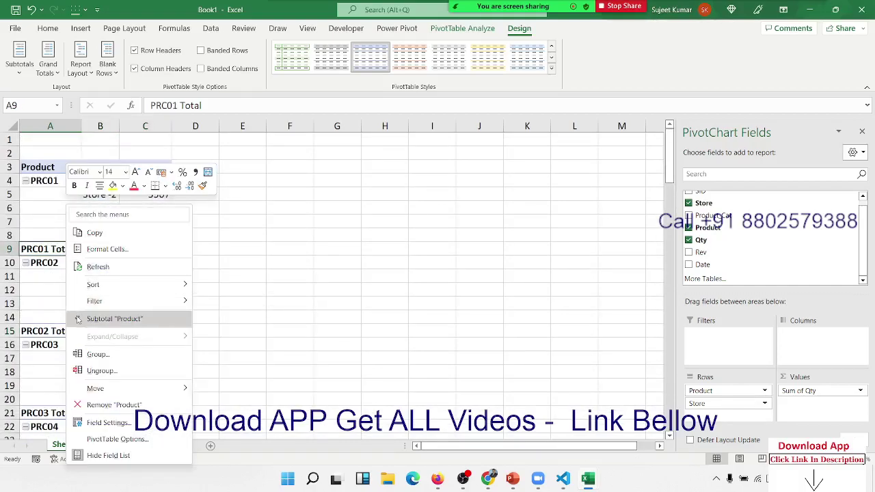
left_click(77, 320)
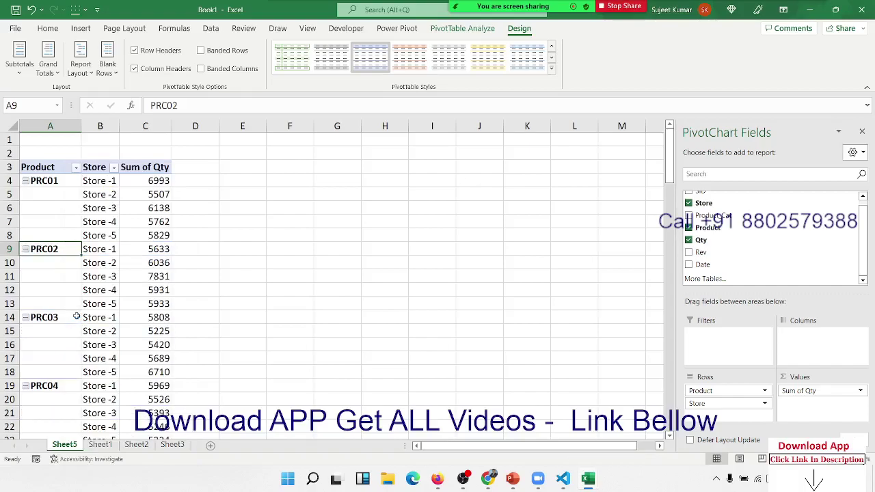
right_click(54, 251)
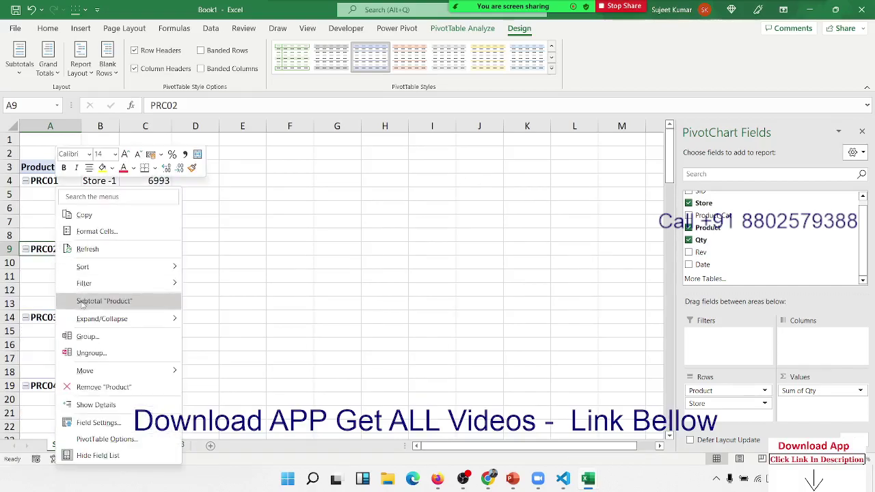
left_click(81, 303)
right_click(54, 249)
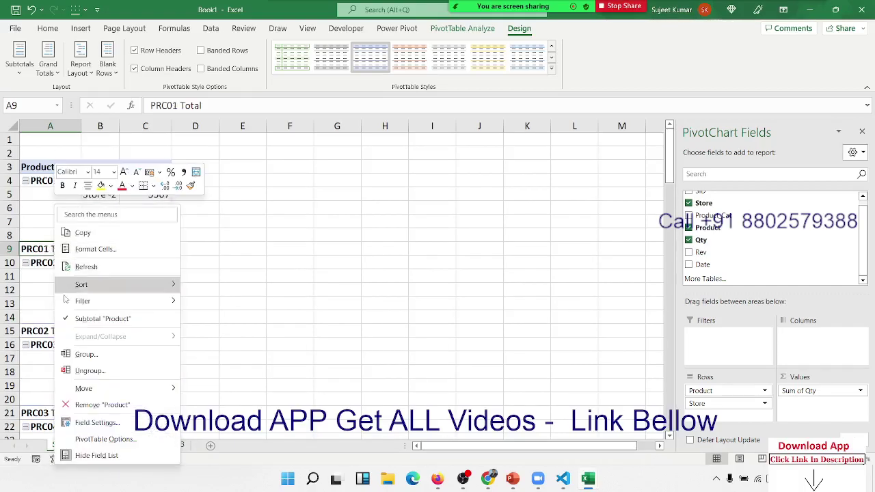
left_click(70, 319)
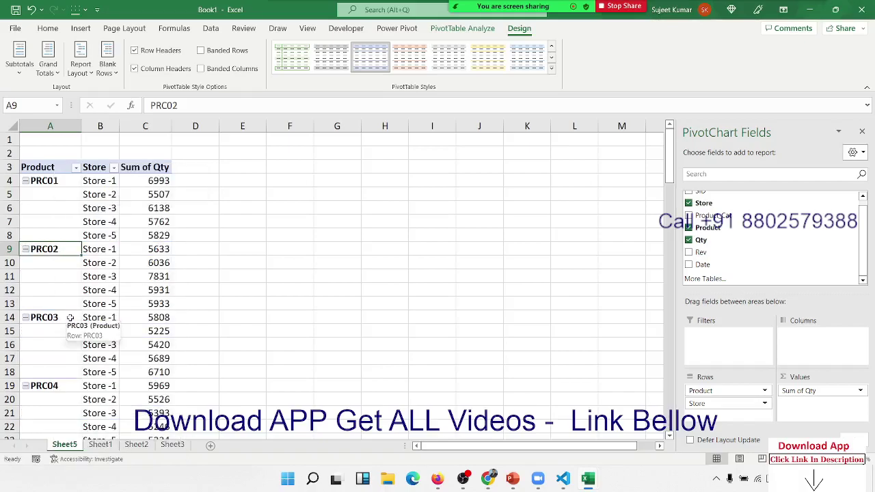
left_click(108, 238)
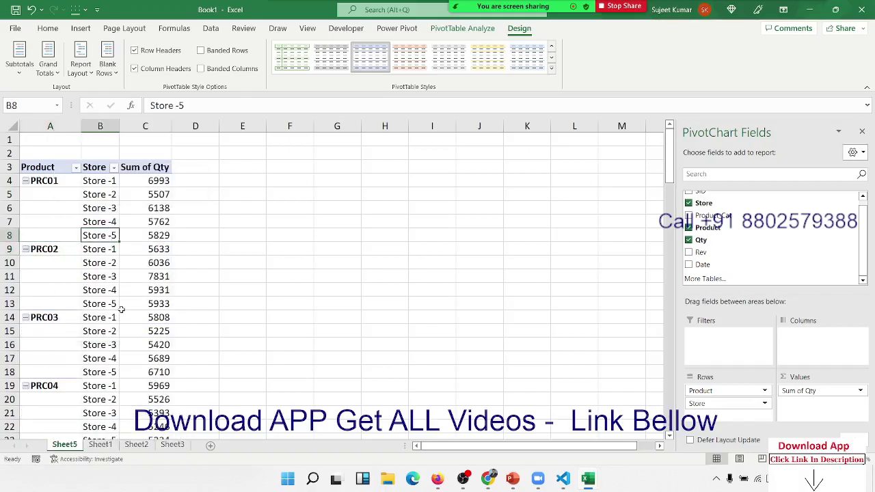
Apply Repeat All Item Labels so PRC01 appears beside all five stores.
scroll(119, 308, "down", 2)
scroll(118, 309, "down", 14)
scroll(121, 310, "down", 7)
scroll(120, 310, "down", 7)
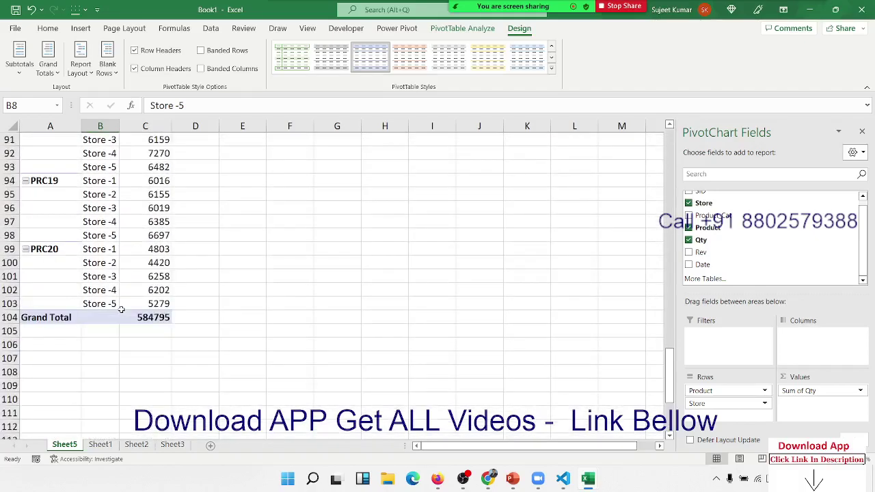
scroll(117, 308, "up", 17)
scroll(117, 307, "up", 13)
left_click_drag(60, 186, 57, 299)
left_click(115, 259)
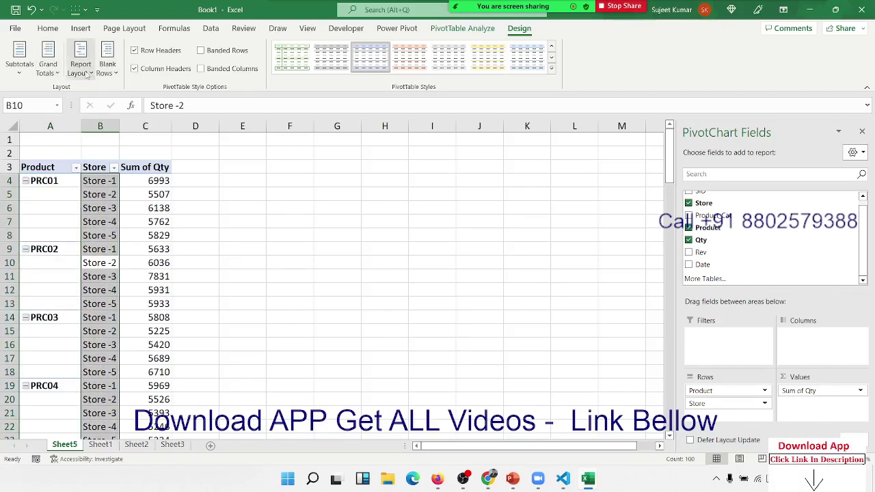
left_click(87, 74)
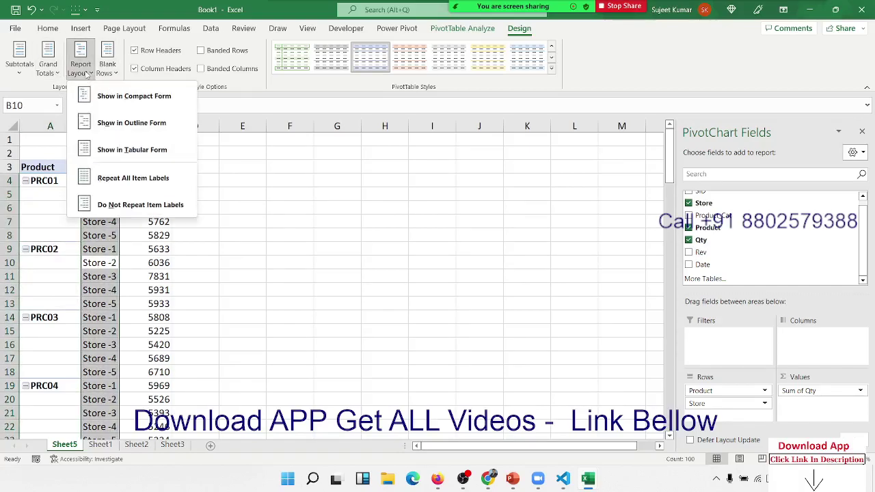
left_click(127, 185)
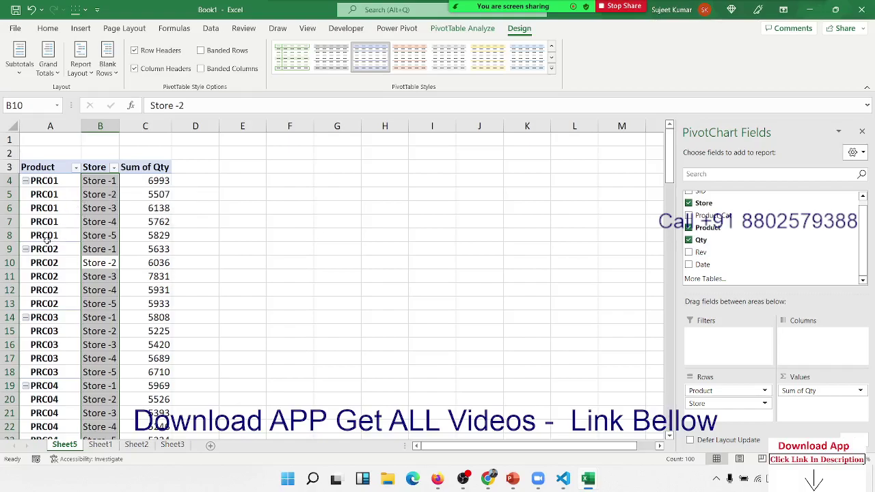
left_click_drag(46, 241, 47, 248)
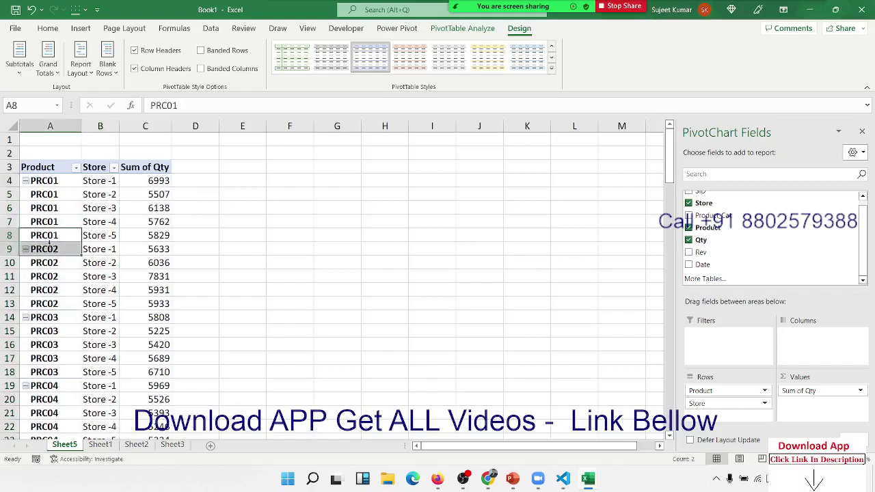
Insert a blank line after each product group, then remove the blank lines again.
left_click(102, 72)
left_click(117, 97)
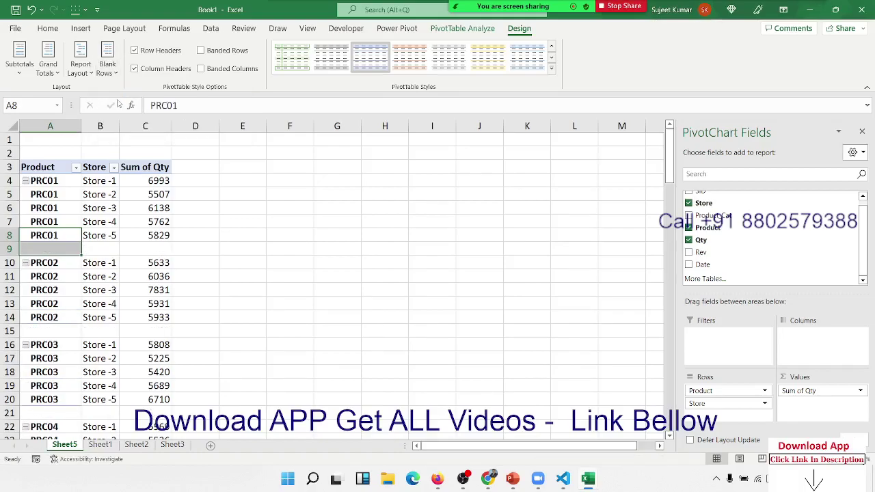
left_click(108, 67)
left_click(134, 125)
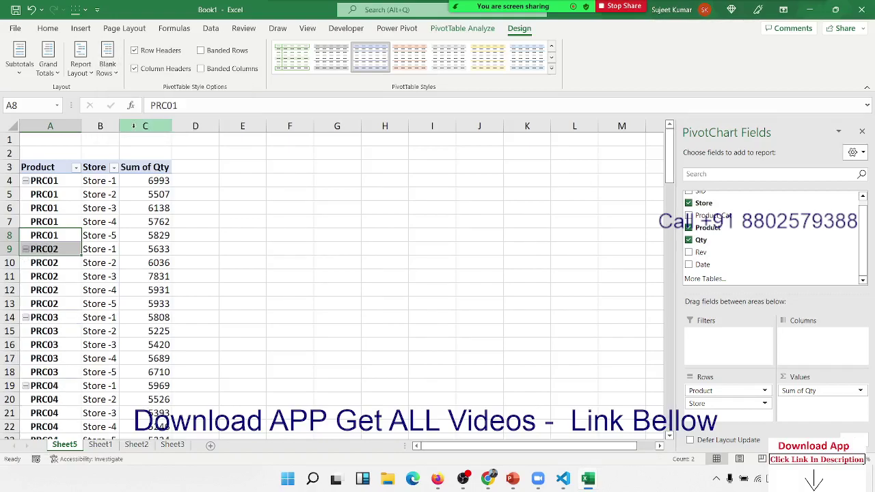
left_click(108, 67)
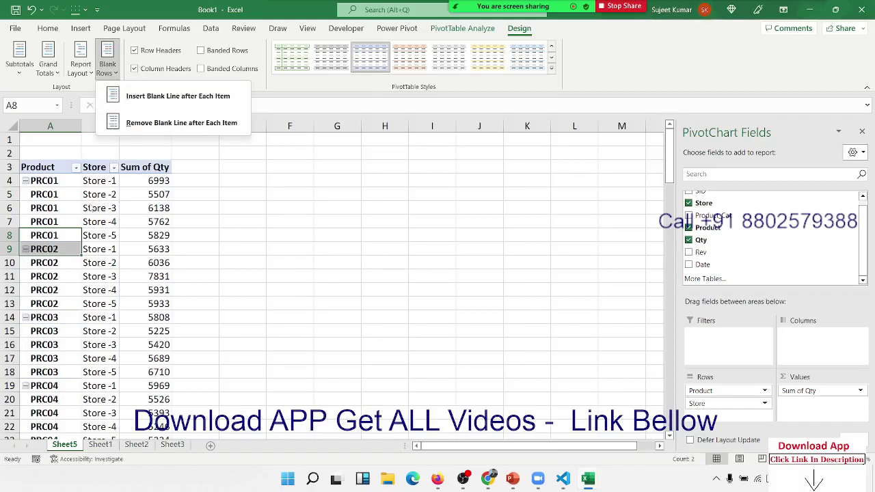
Choose Do Not Repeat Item Labels so PRC01 shows only beside Store -1.
left_click(81, 68)
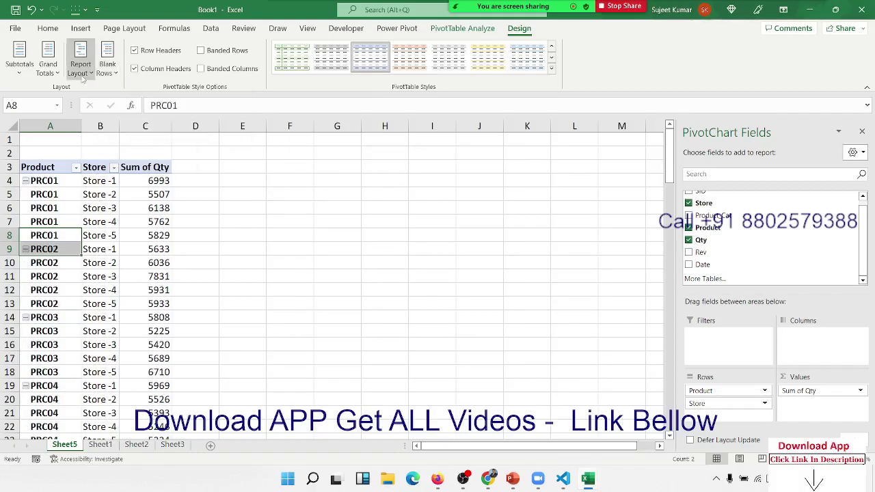
left_click(101, 205)
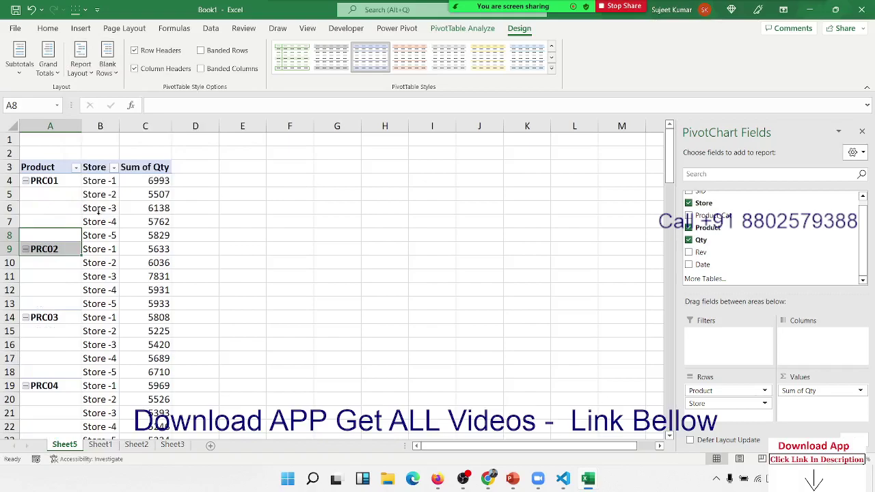
left_click_drag(71, 183, 75, 228)
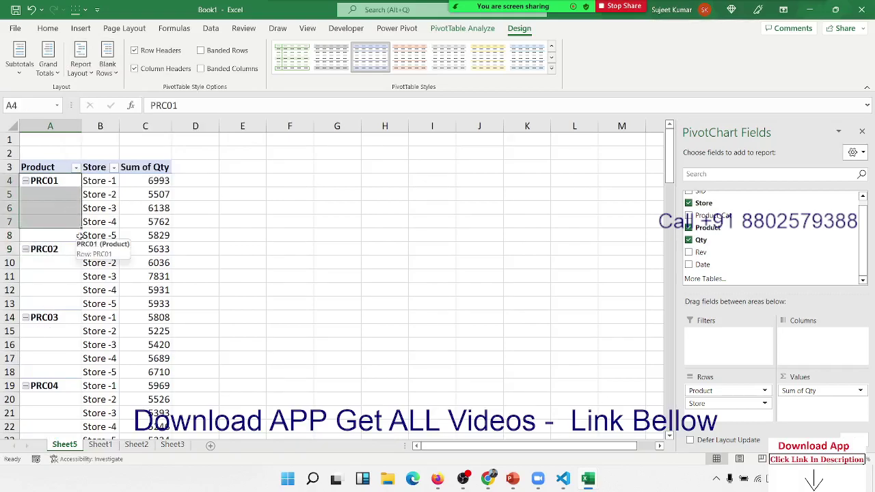
left_click(99, 221)
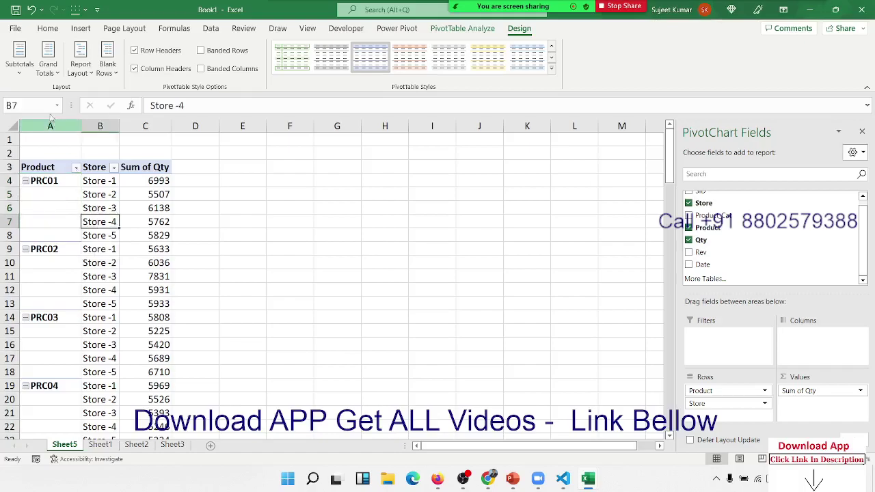
left_click(48, 30)
Enable 'Merge and center cells with labels' in PivotTable Options, then check PRC02's Store -4 total 5931.
right_click(44, 203)
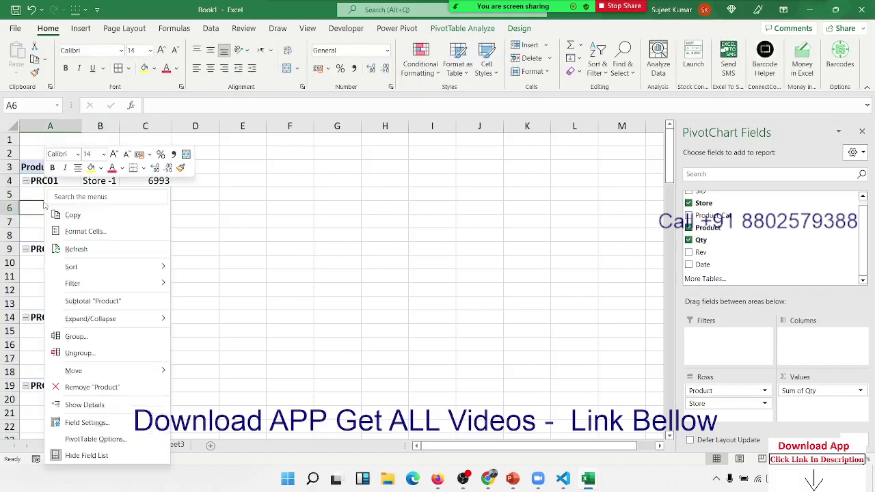
left_click(97, 440)
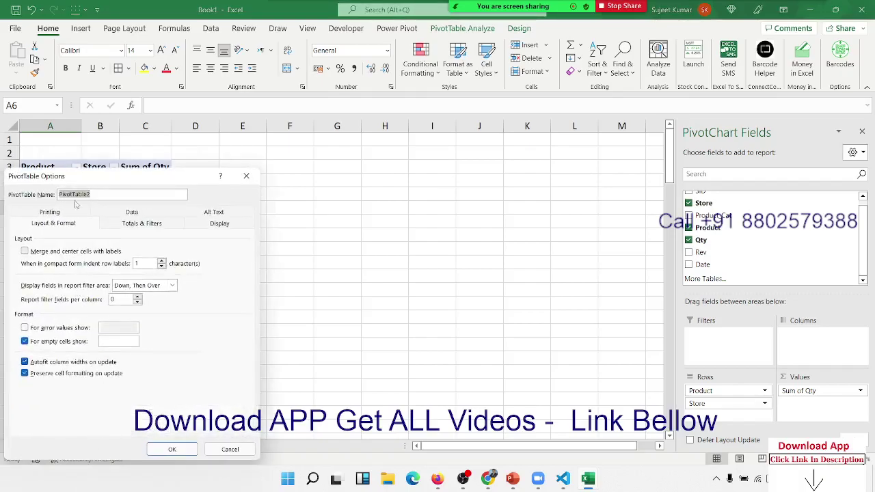
left_click(309, 205)
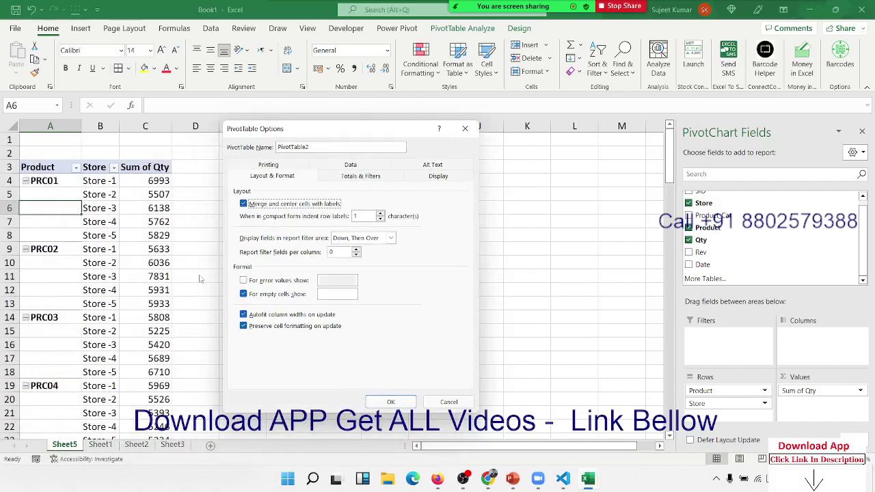
left_click(409, 401)
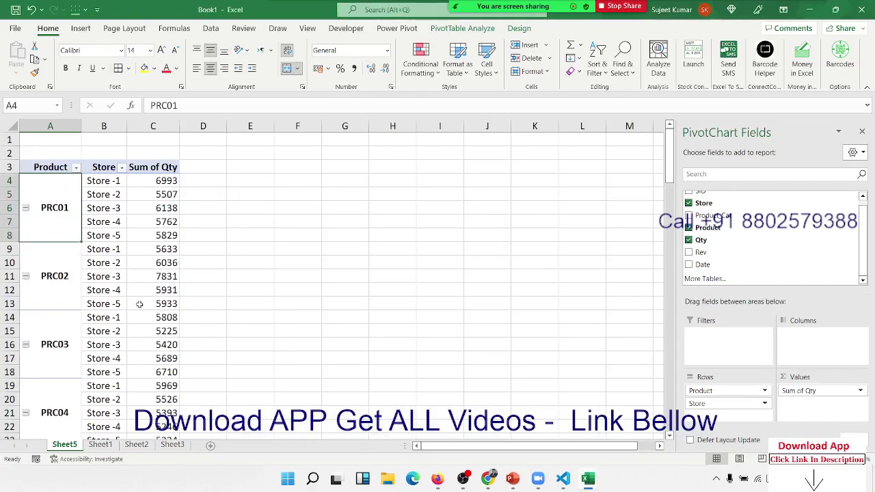
left_click(67, 282)
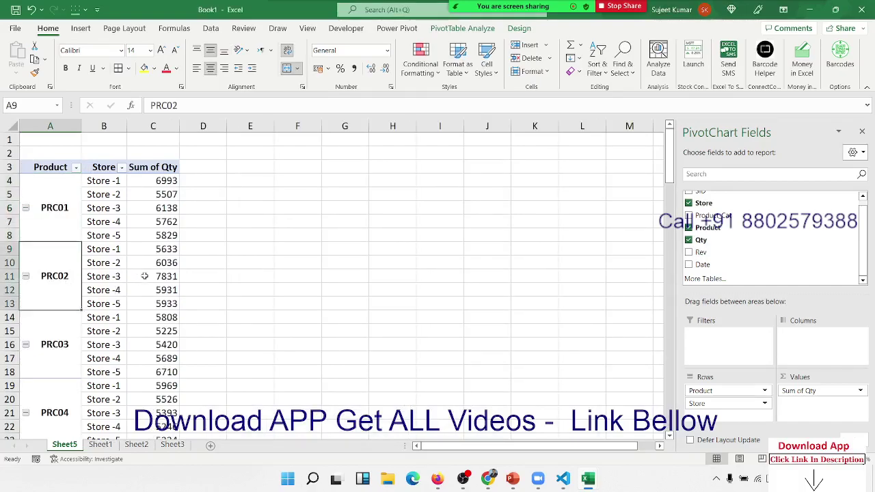
left_click(171, 286)
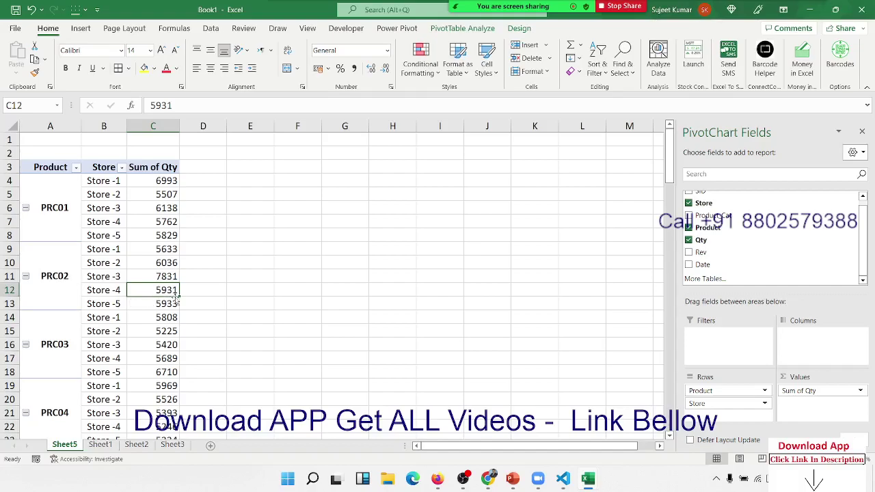
Glance at Sheet1's raw data, then drill into the 5931 total and autofit the Date column.
left_click(103, 445)
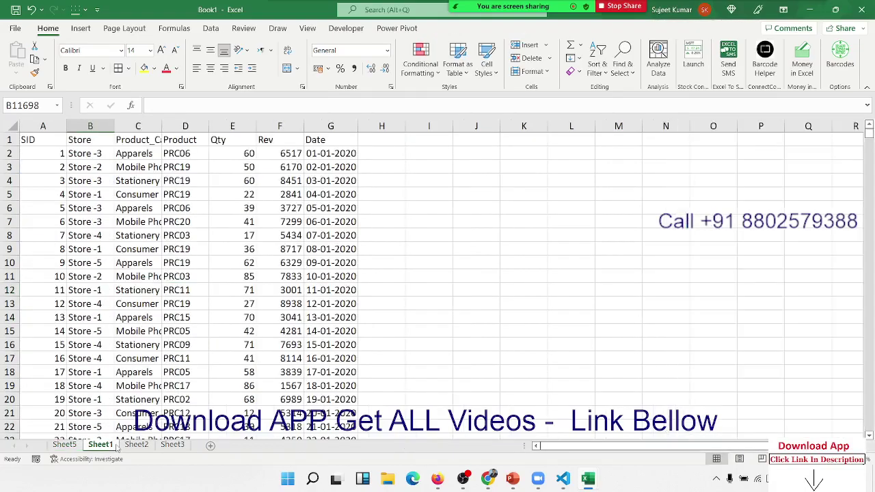
left_click(65, 445)
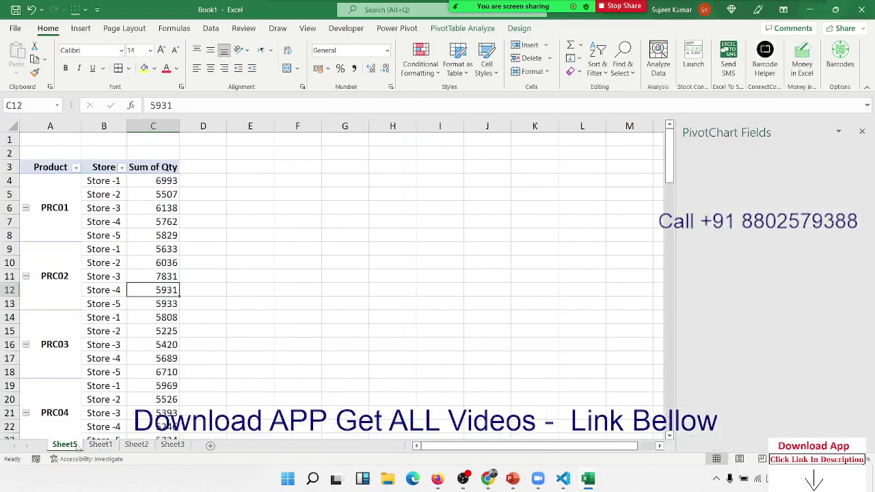
double_click(163, 290)
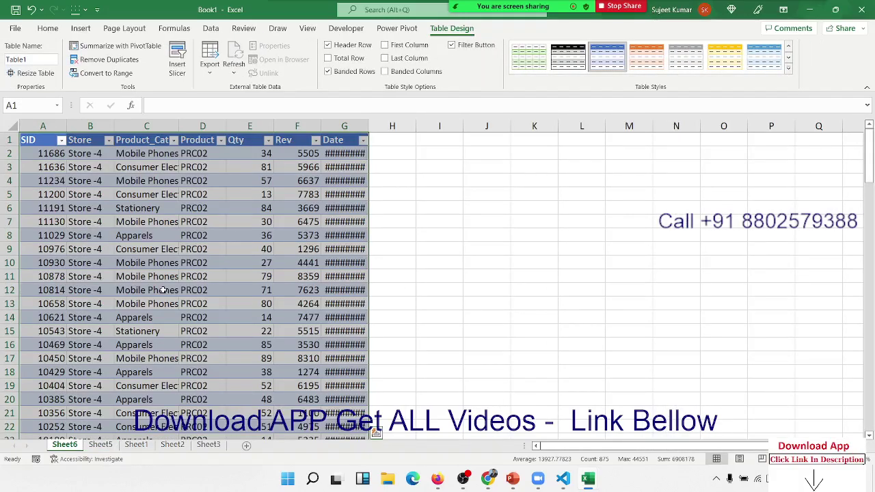
left_click(322, 250)
double_click(369, 126)
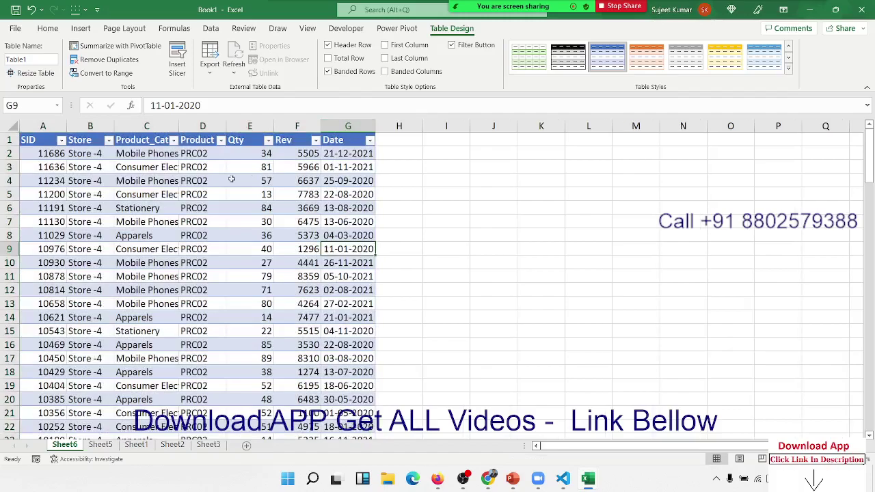
left_click_drag(49, 166, 355, 290)
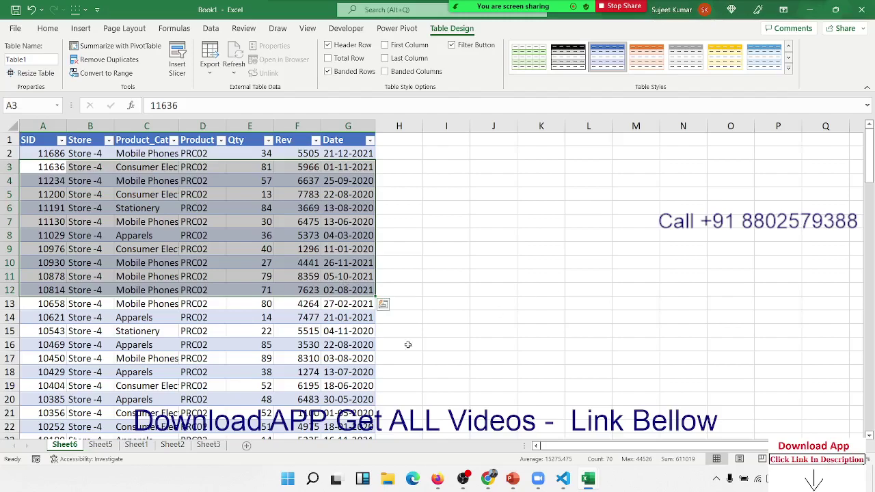
Delete the PRC02 Store -4 drill-down detail sheet.
right_click(65, 445)
left_click(103, 299)
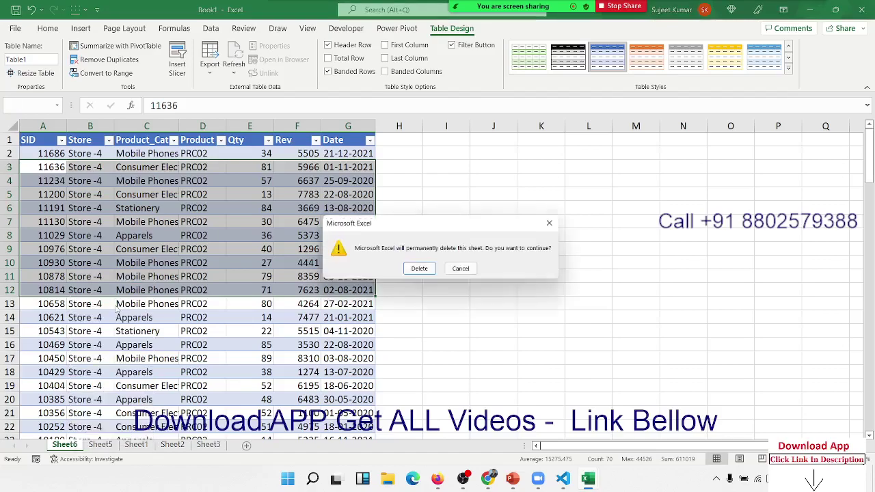
left_click(415, 269)
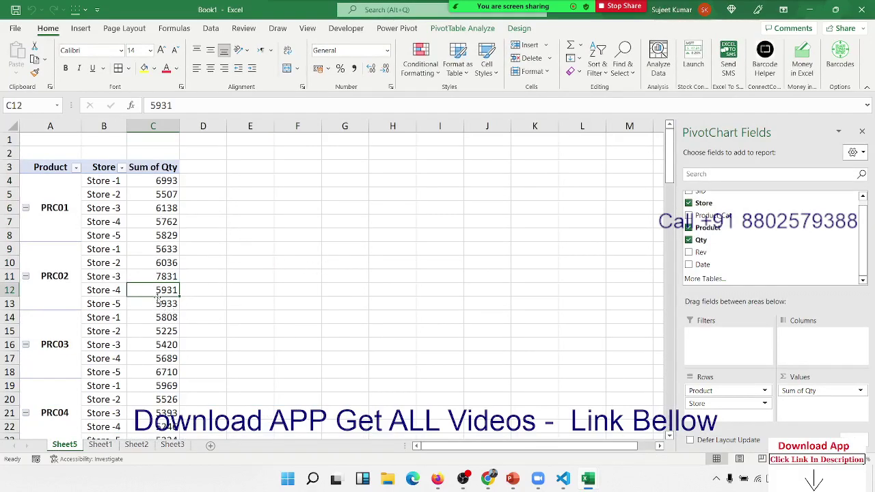
Drill into 5931 again, review the Store -4 records, delete that sheet, and select Store -3.
mouse_move(157, 289)
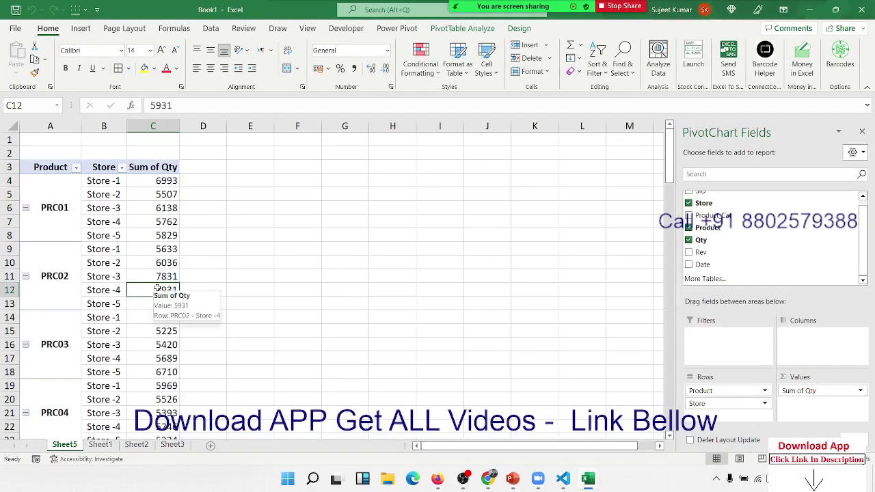
double_click(156, 289)
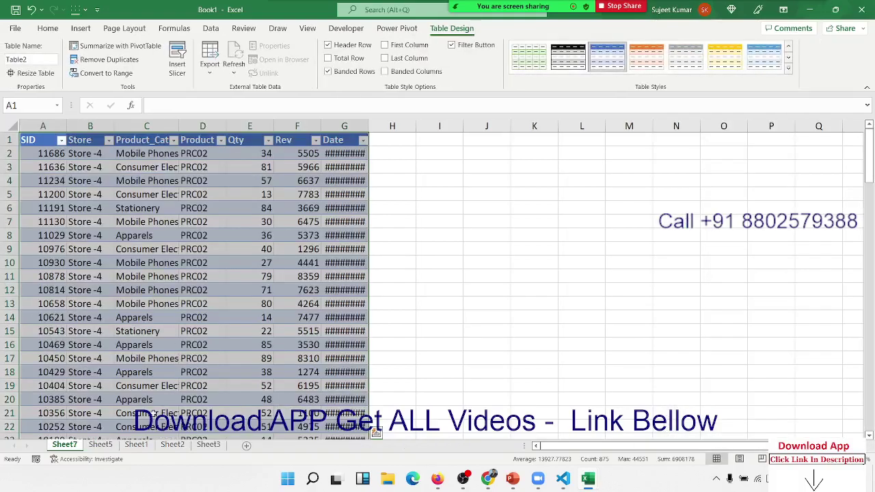
left_click_drag(91, 156, 92, 194)
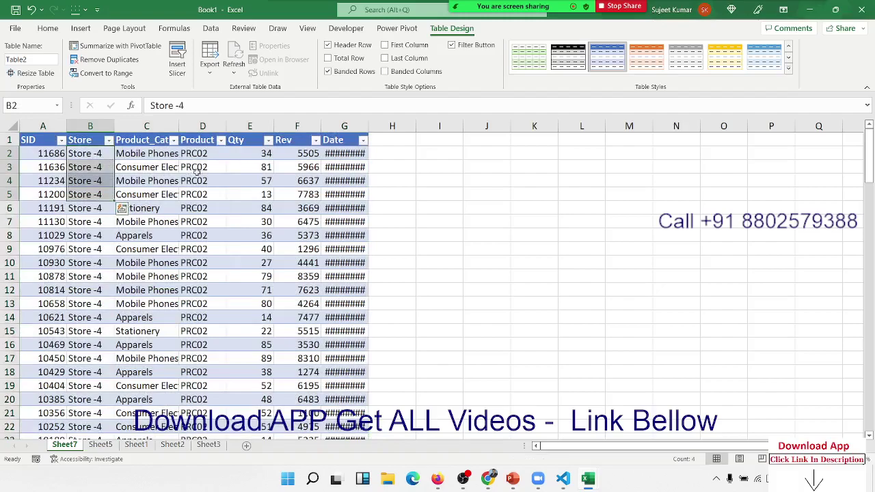
right_click(80, 445)
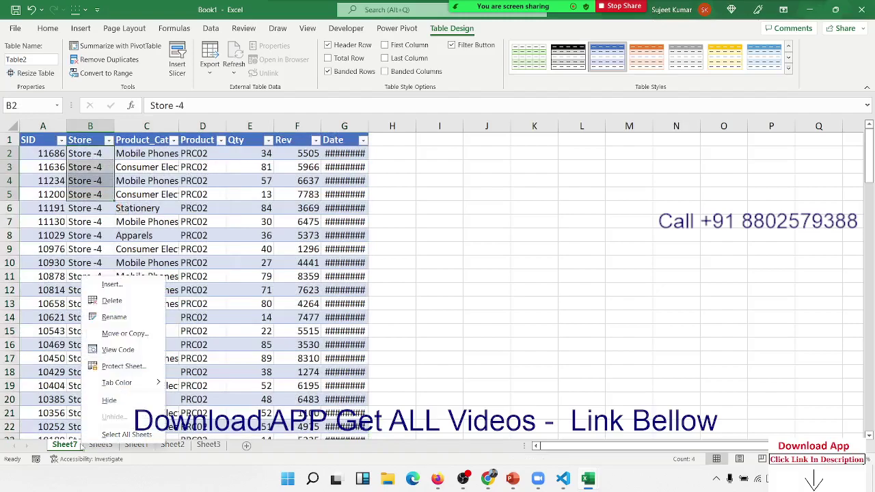
left_click(111, 300)
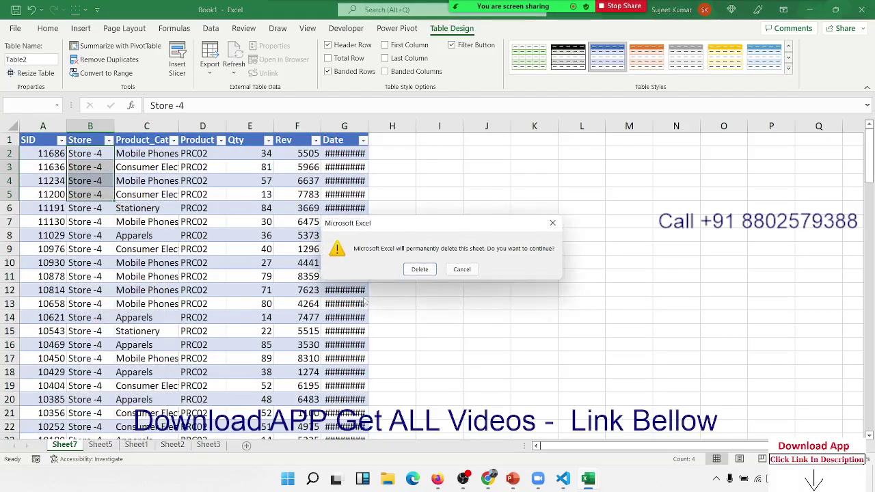
left_click(430, 273)
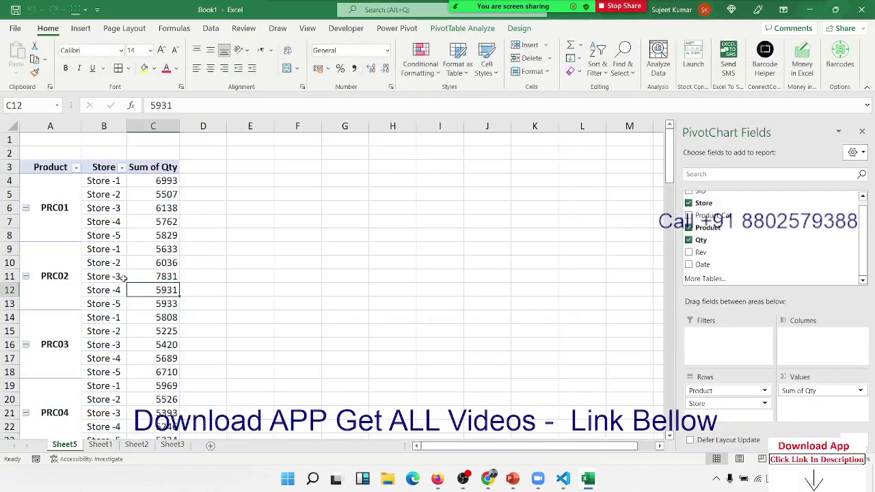
left_click(116, 276)
double_click(116, 276)
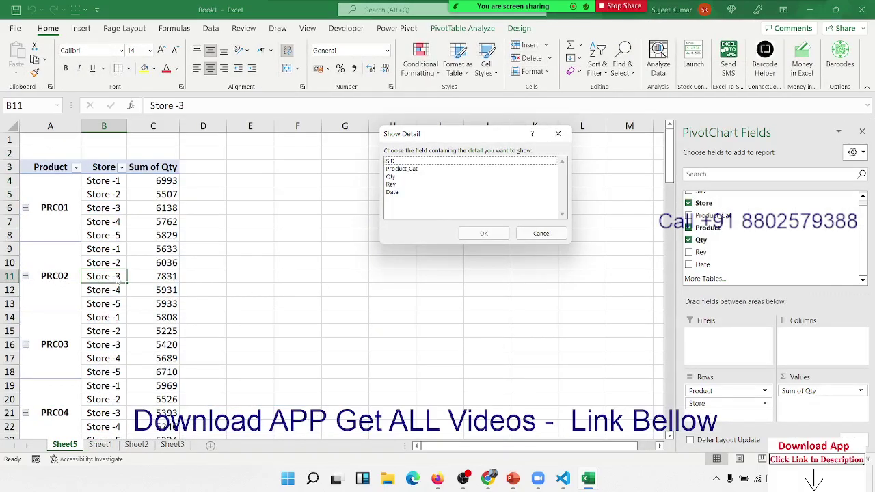
left_click(542, 233)
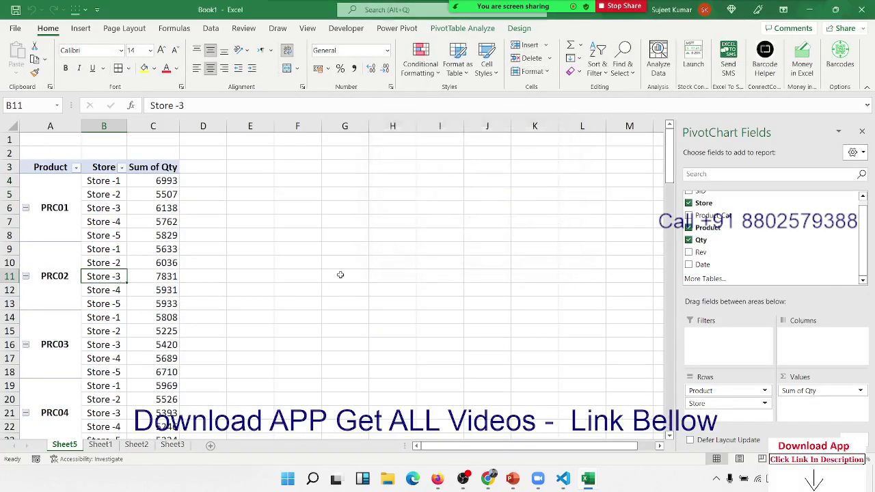
left_click(171, 277)
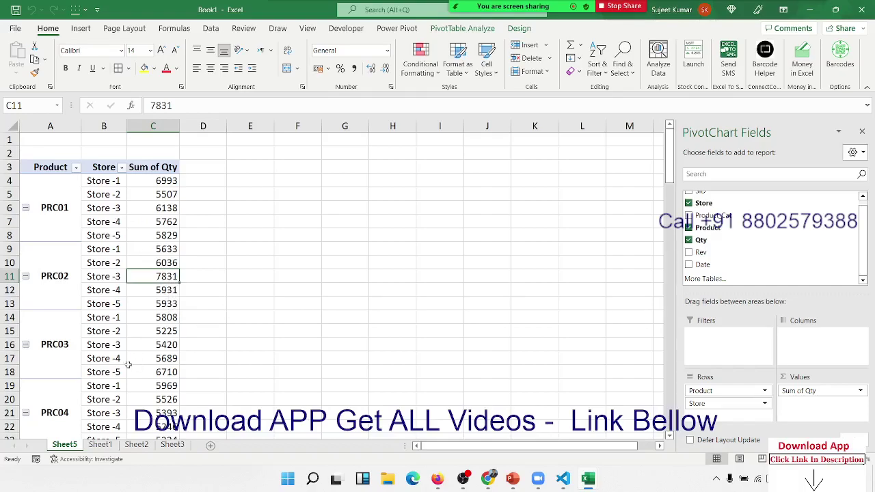
left_click(149, 332)
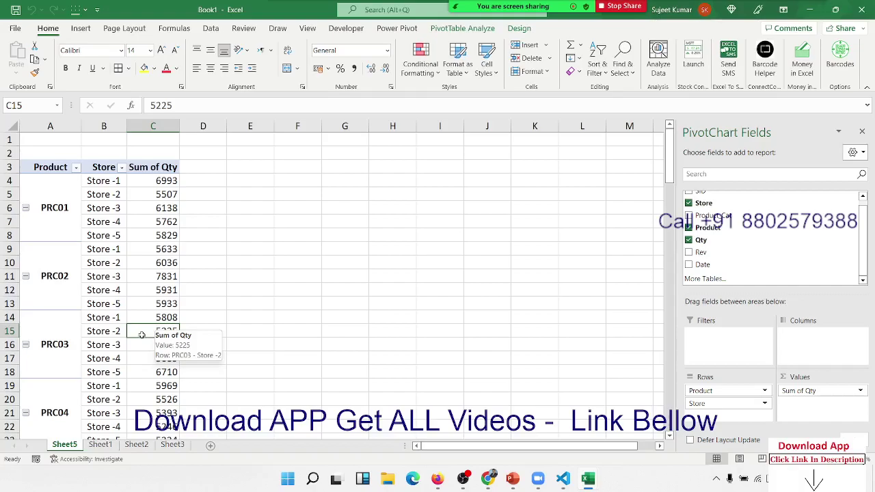
double_click(142, 334)
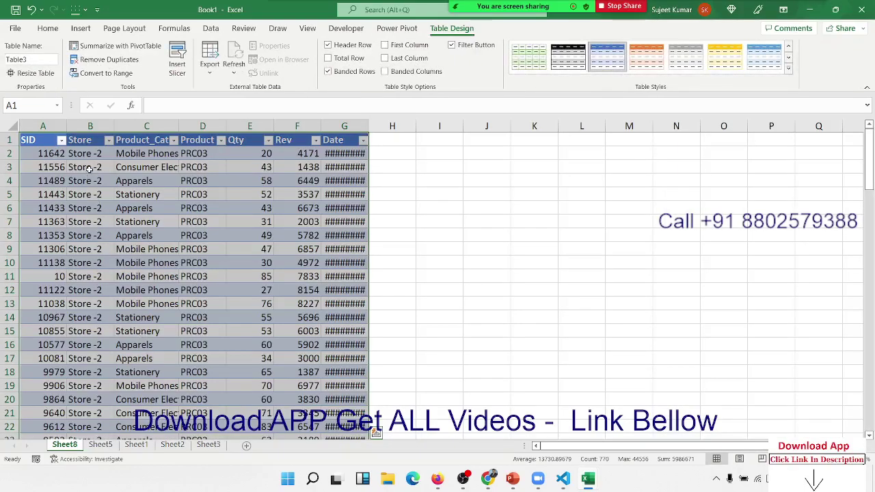
left_click_drag(89, 169, 88, 225)
left_click_drag(199, 169, 203, 229)
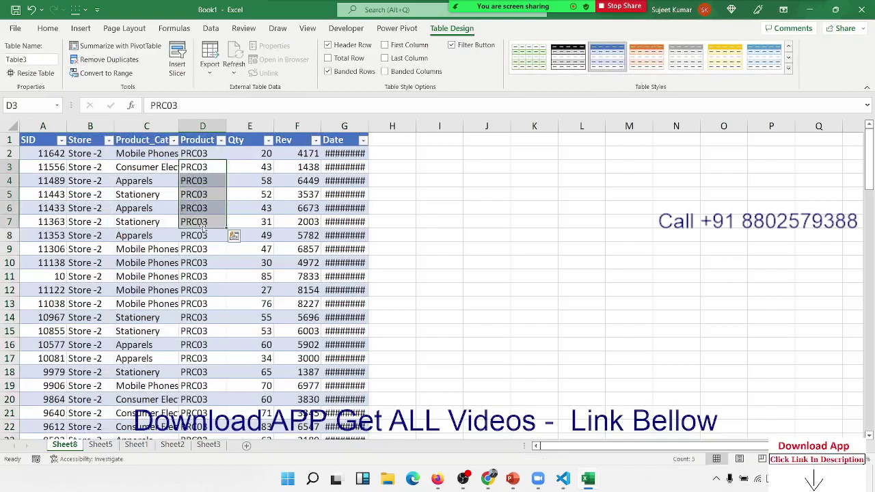
right_click(69, 445)
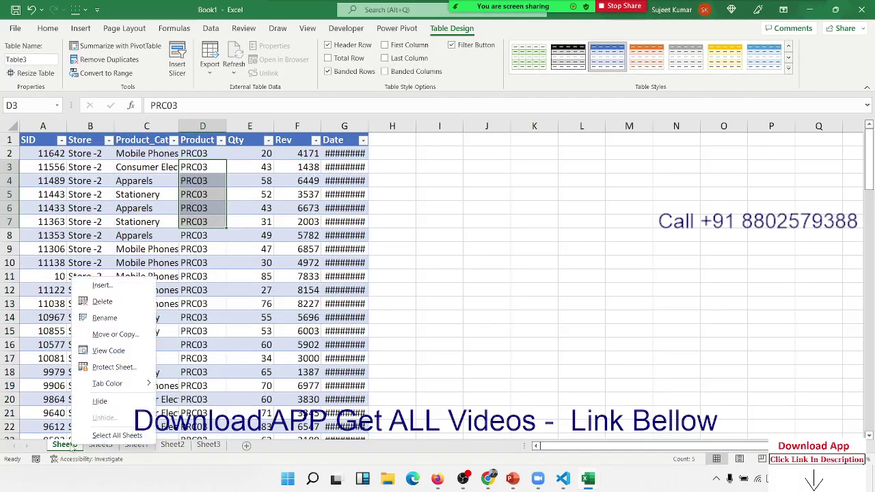
left_click(101, 302)
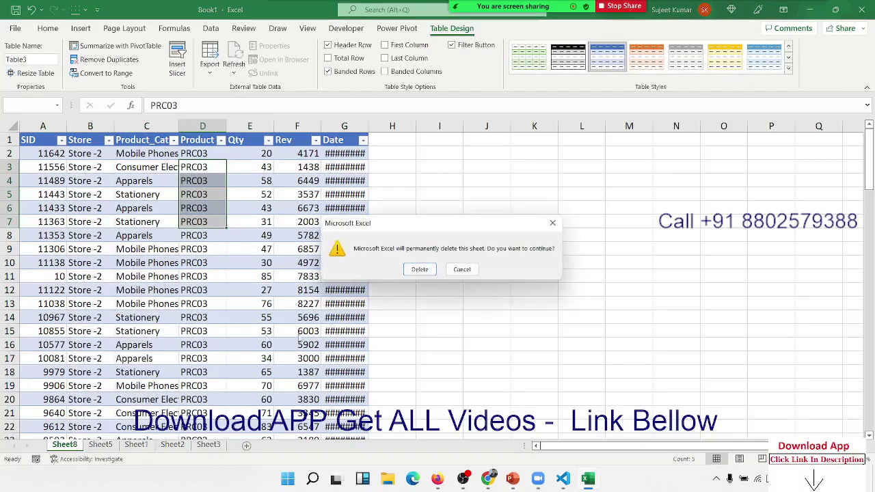
left_click(419, 269)
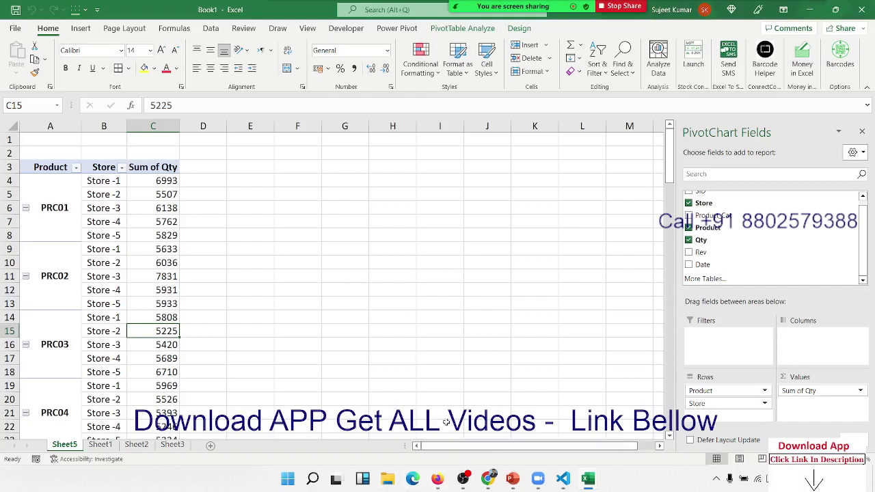
mouse_move(444, 488)
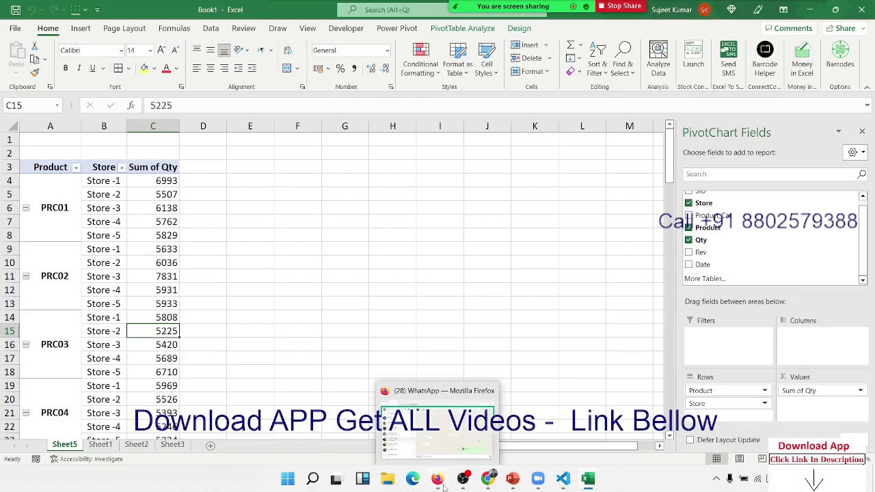
left_click(370, 251)
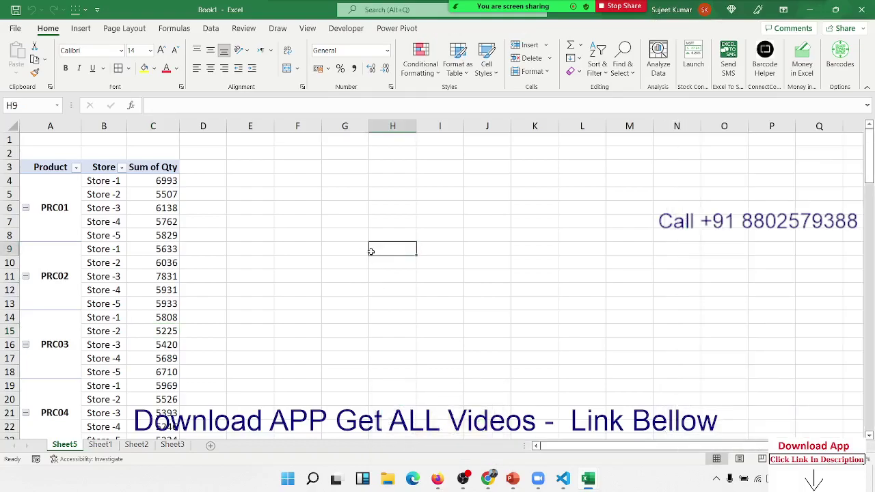